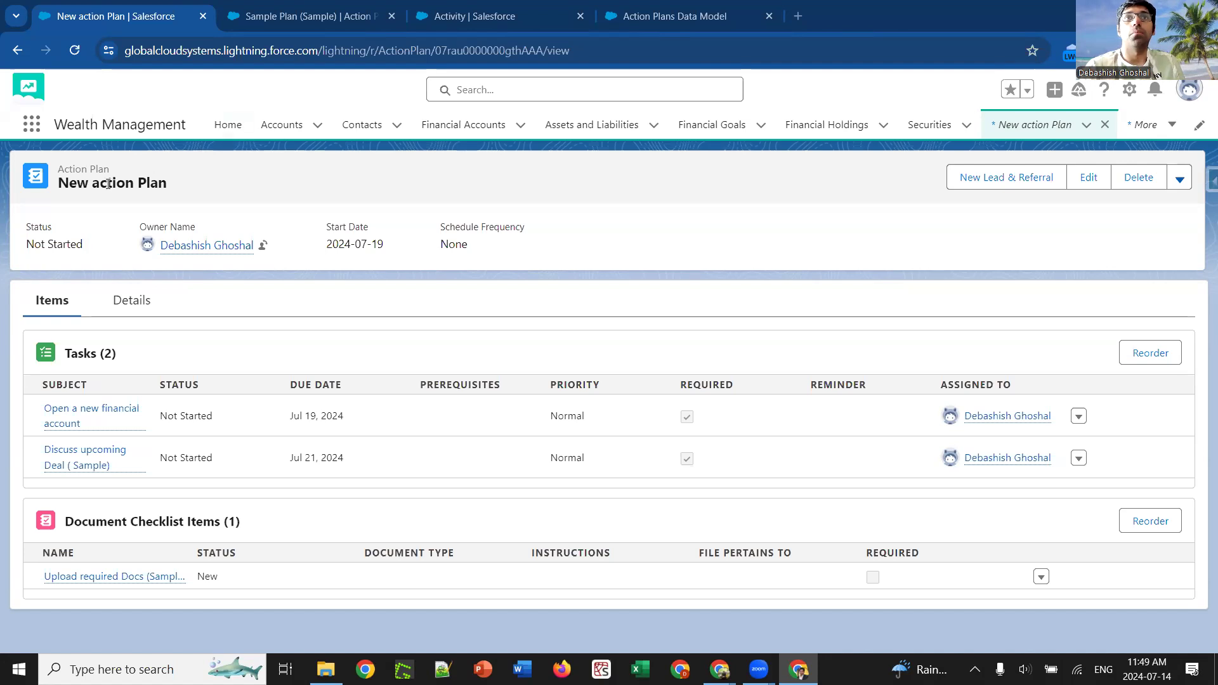
Step: Open the "Open a new financial account" task from the New action Plan record
left_click_drag(115, 176, 58, 182)
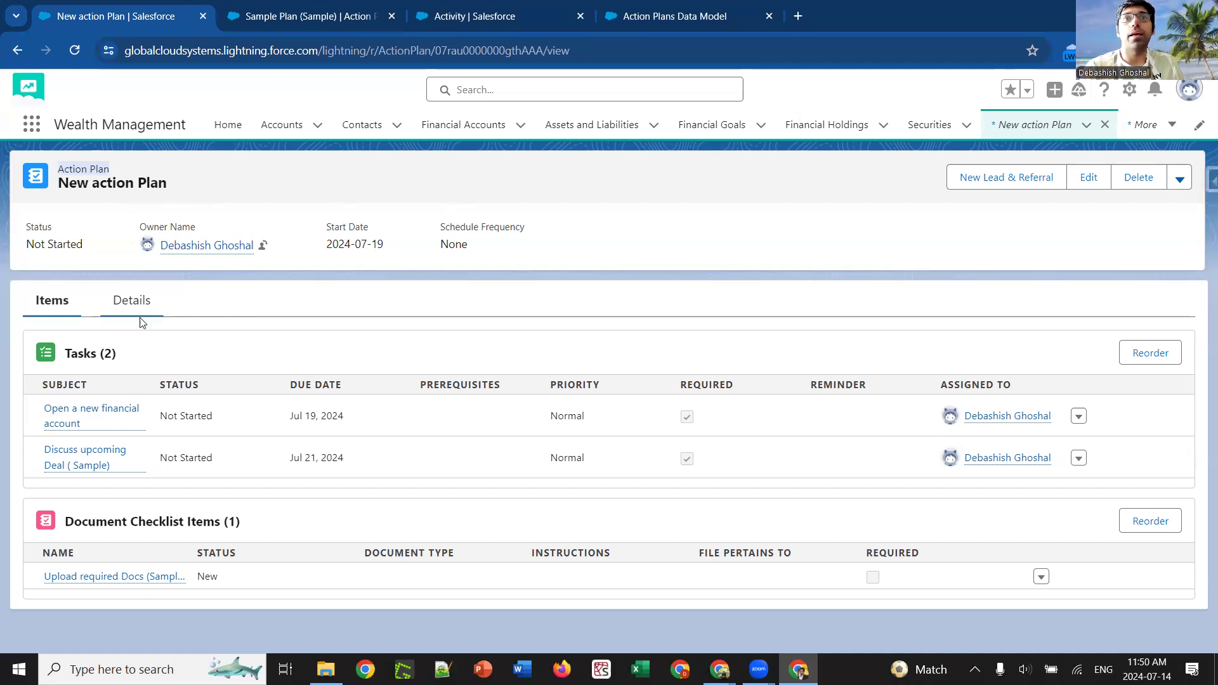
left_click(86, 419)
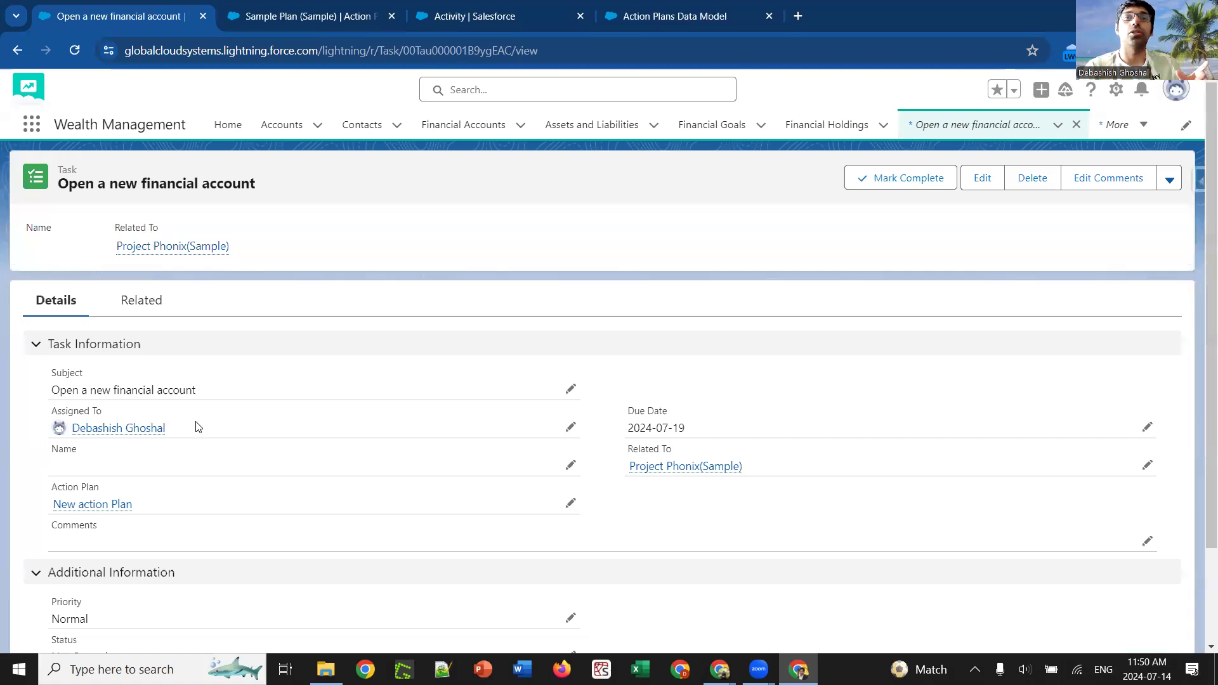
Step: Examine how Action Plan, Action Plan Item, Task and Document Checklist Item relate in the Action Plans Data Model diagram
left_click(698, 16)
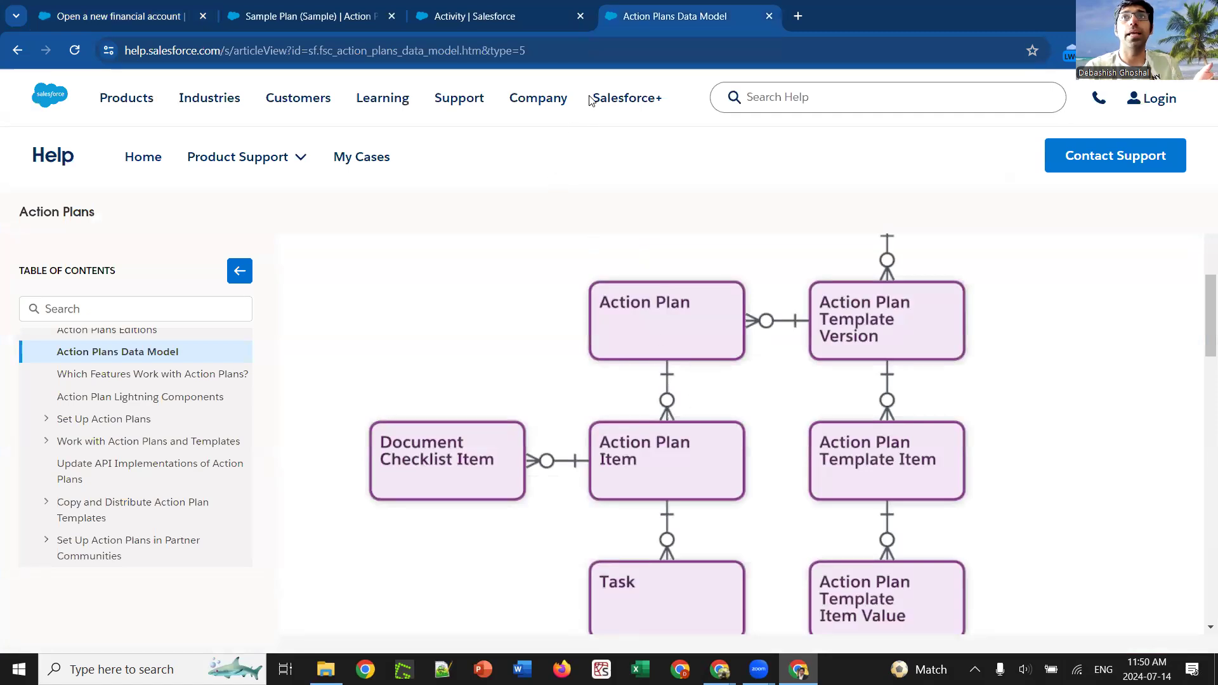
scroll(595, 397, "down", 1)
scroll(595, 396, "up", 1)
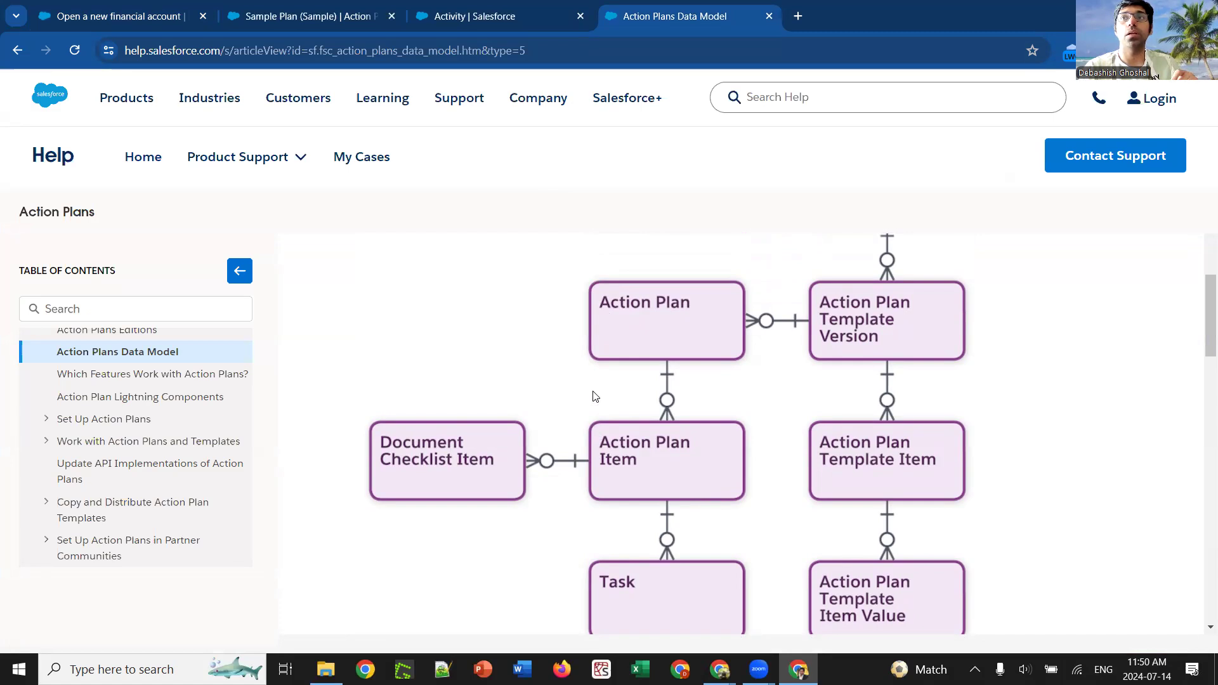
scroll(595, 396, "down", 1)
scroll(634, 395, "up", 1)
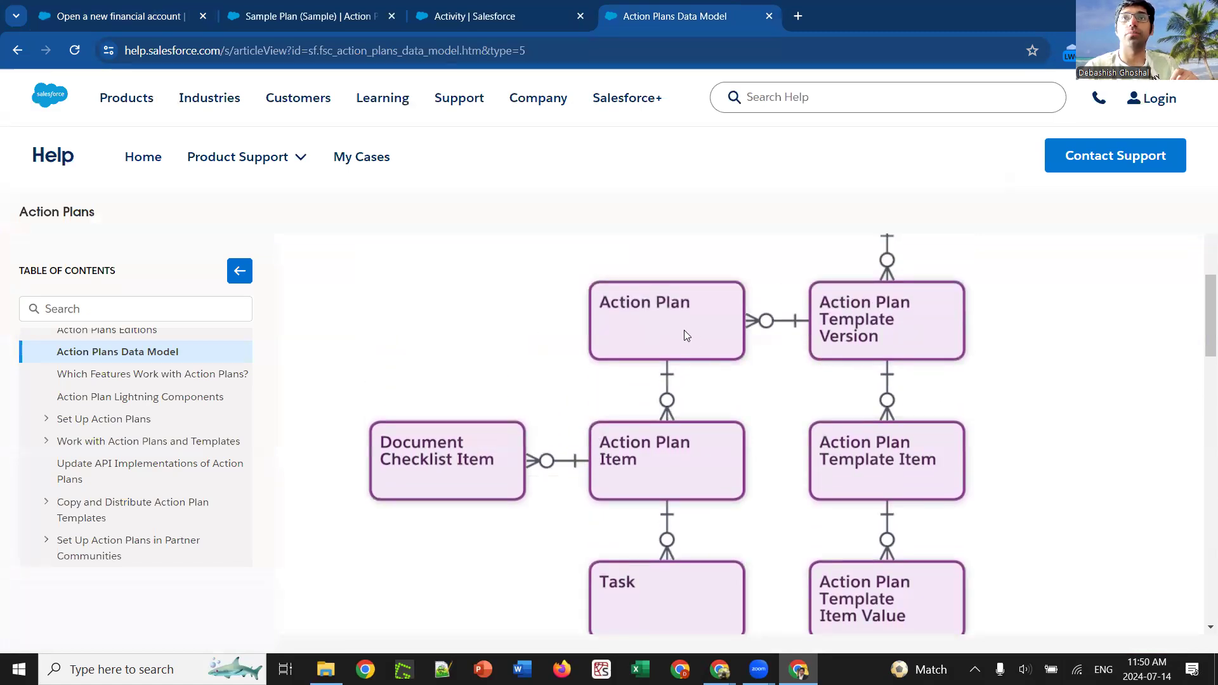
scroll(685, 337, "up", 3)
scroll(687, 335, "down", 3)
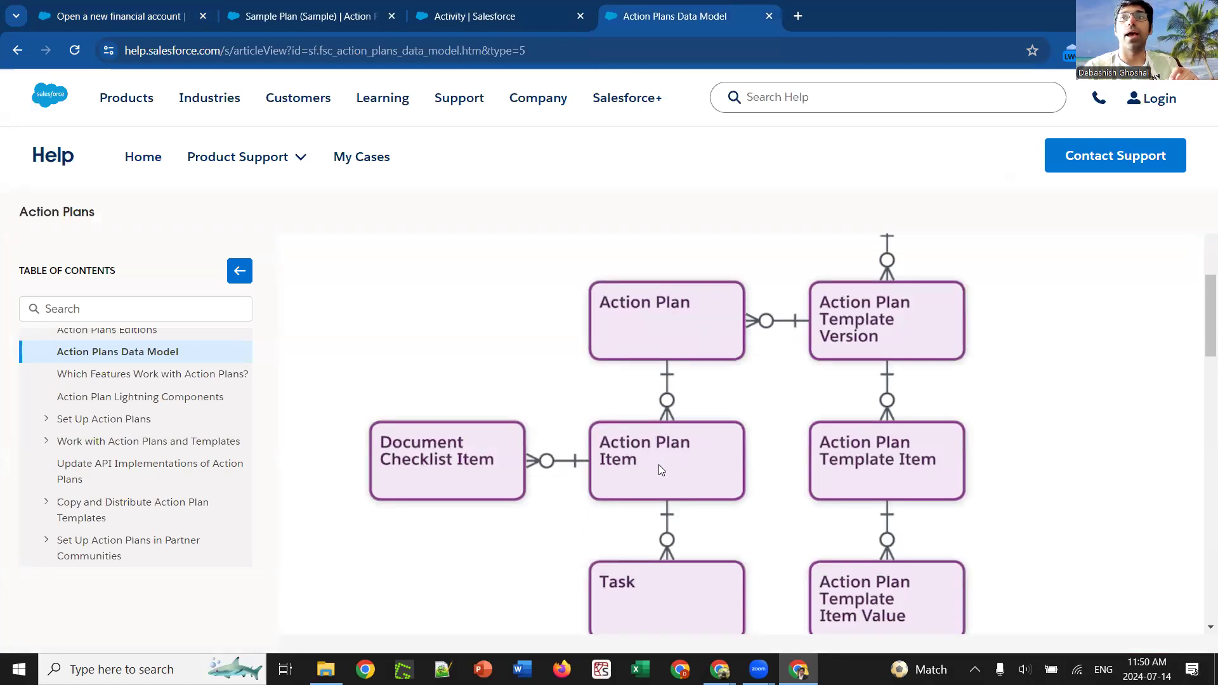
scroll(659, 470, "down", 1)
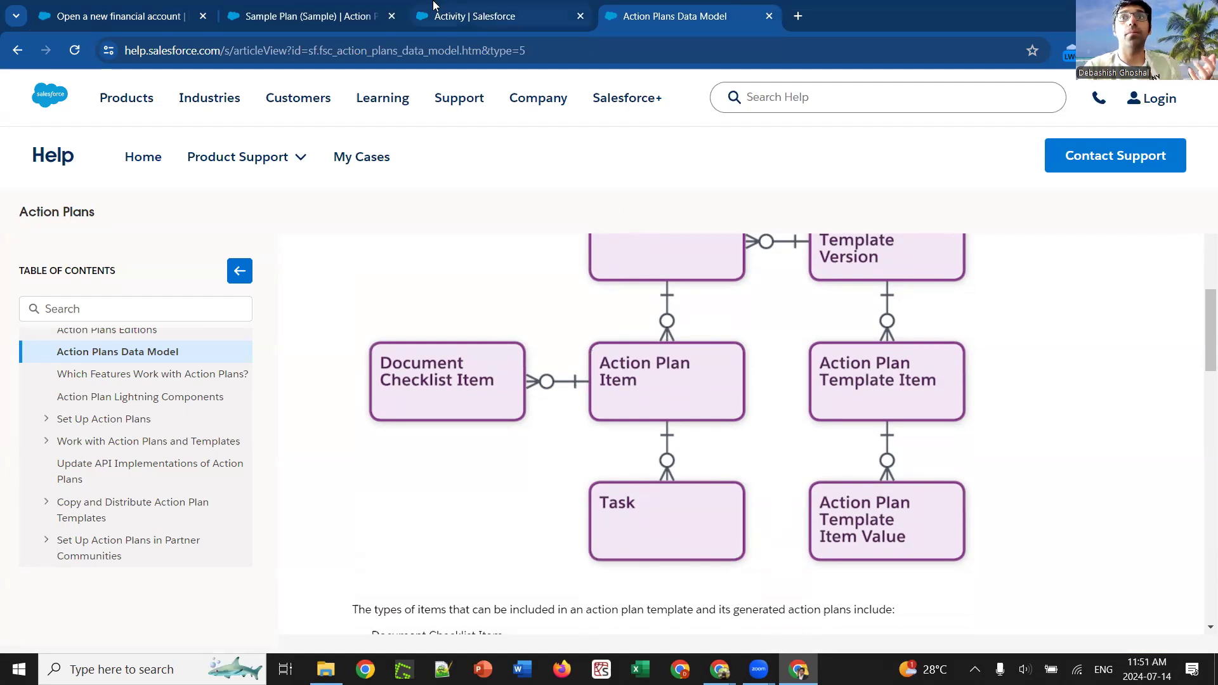
Step: Display the Activity object's fields and relationships and examine the data type of its custom Action Plan field
left_click(265, 5)
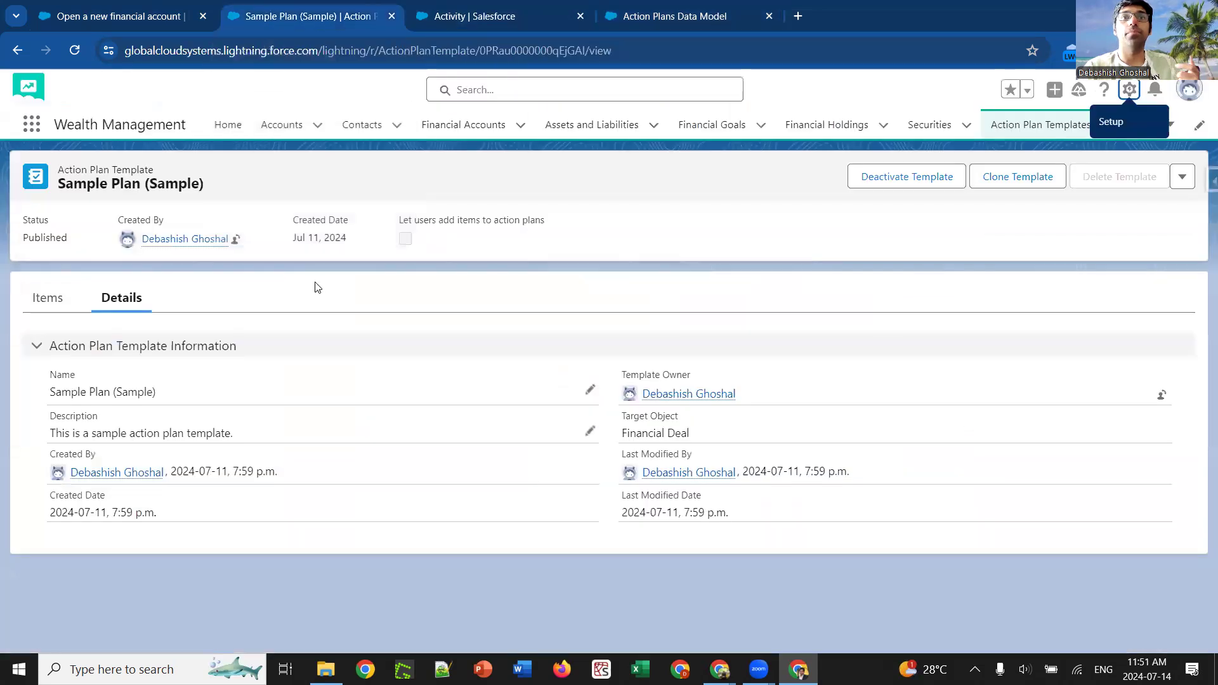
left_click(103, 9)
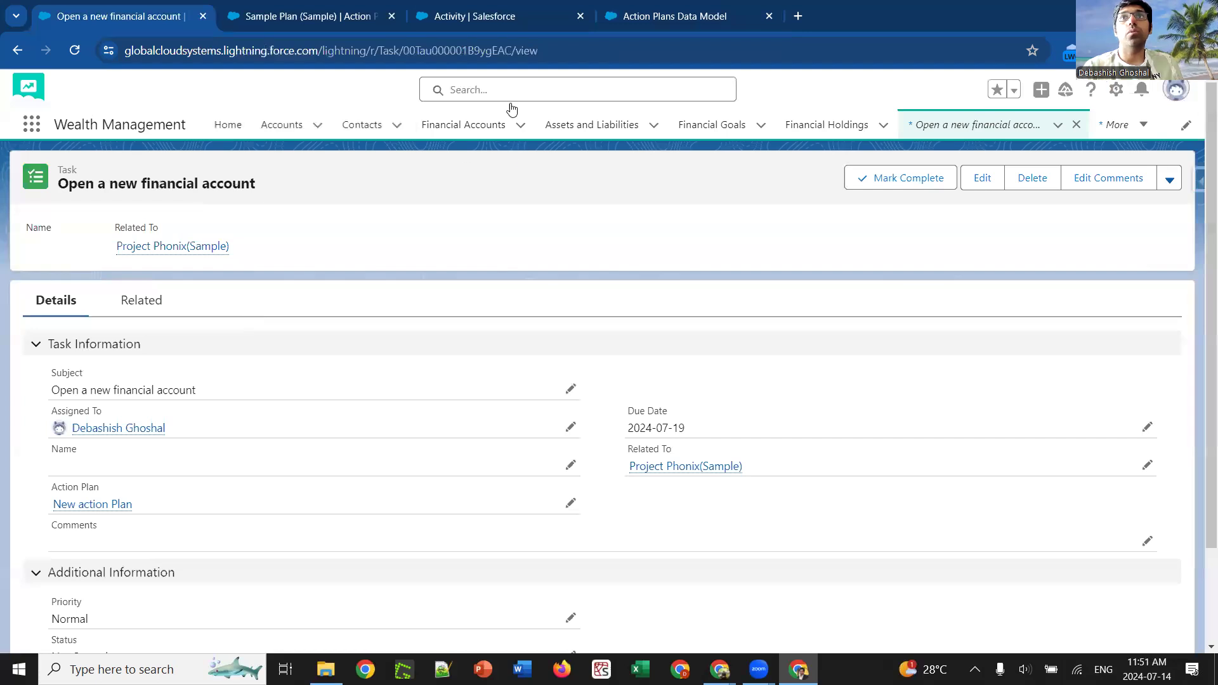
left_click(482, 16)
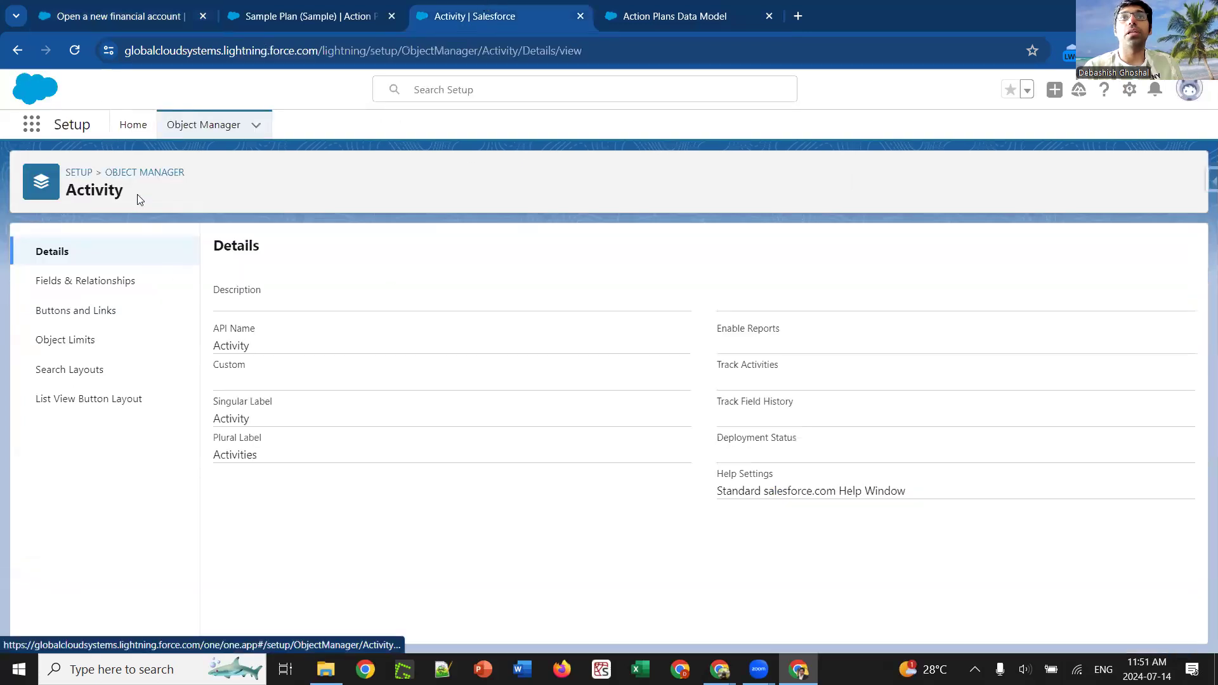
left_click(127, 281)
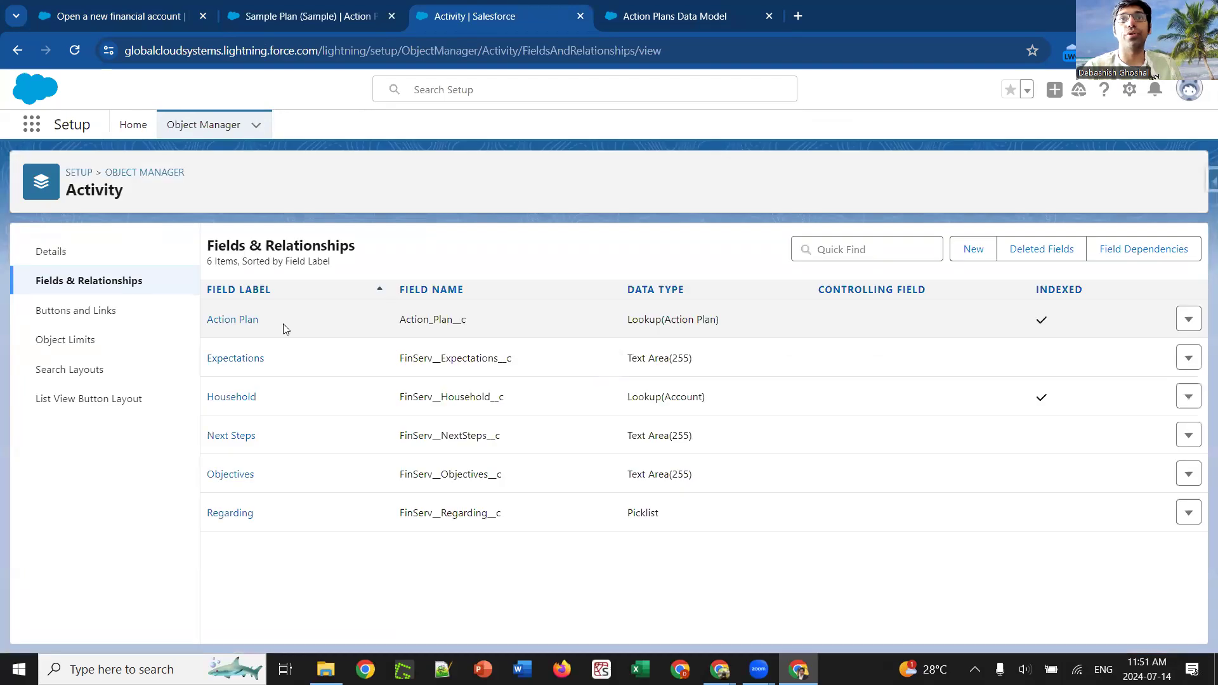
left_click(257, 321)
left_click_drag(666, 319, 721, 319)
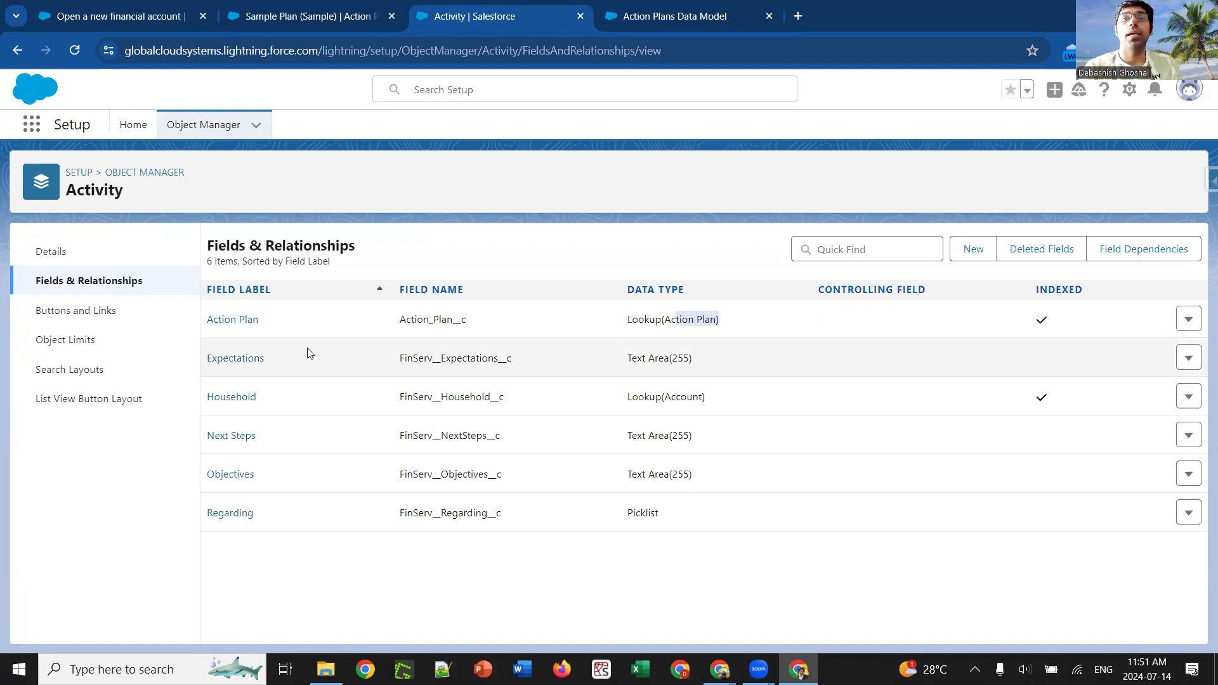
Step: Find Flows in Setup, open the "Action Plan Field Update on Tasks" flow and display its start configuration
left_click(318, 19)
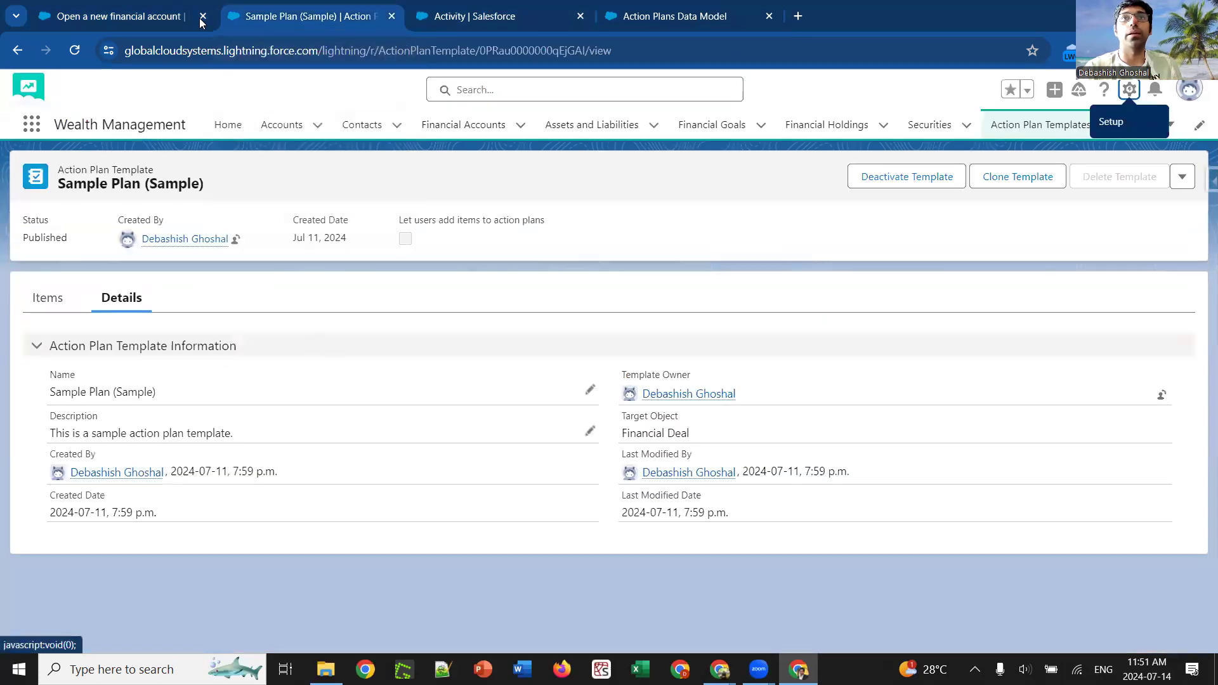
key("ctrl+shift+Tab")
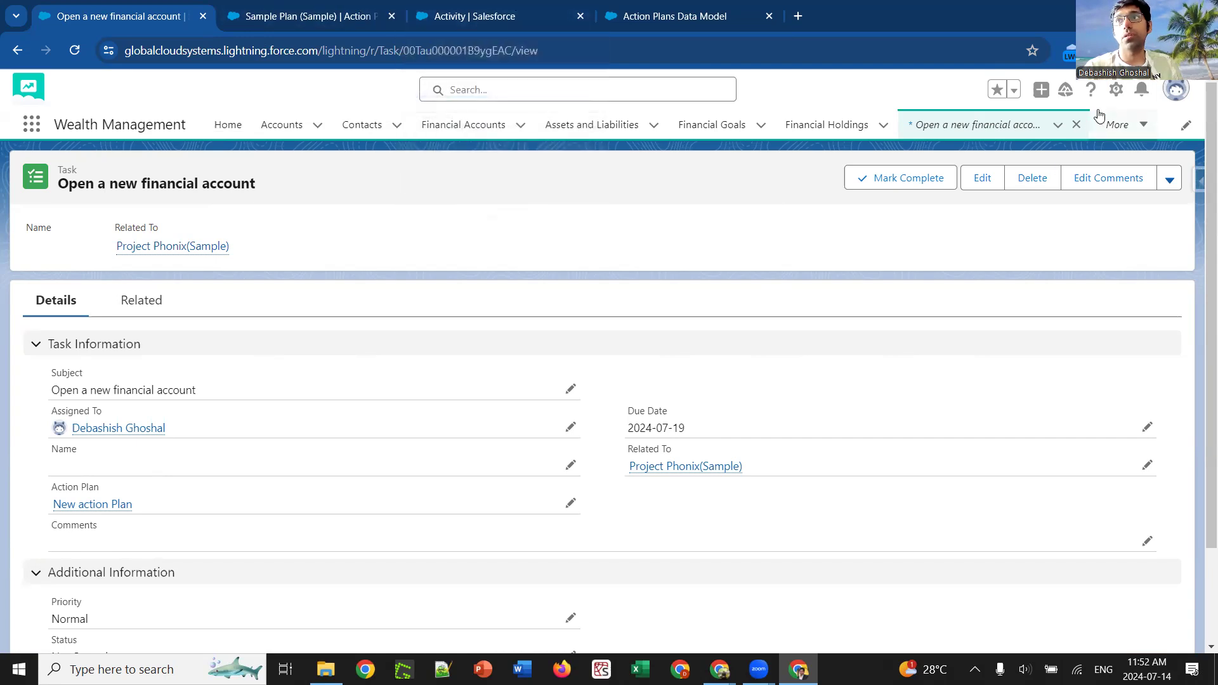
left_click(1116, 89)
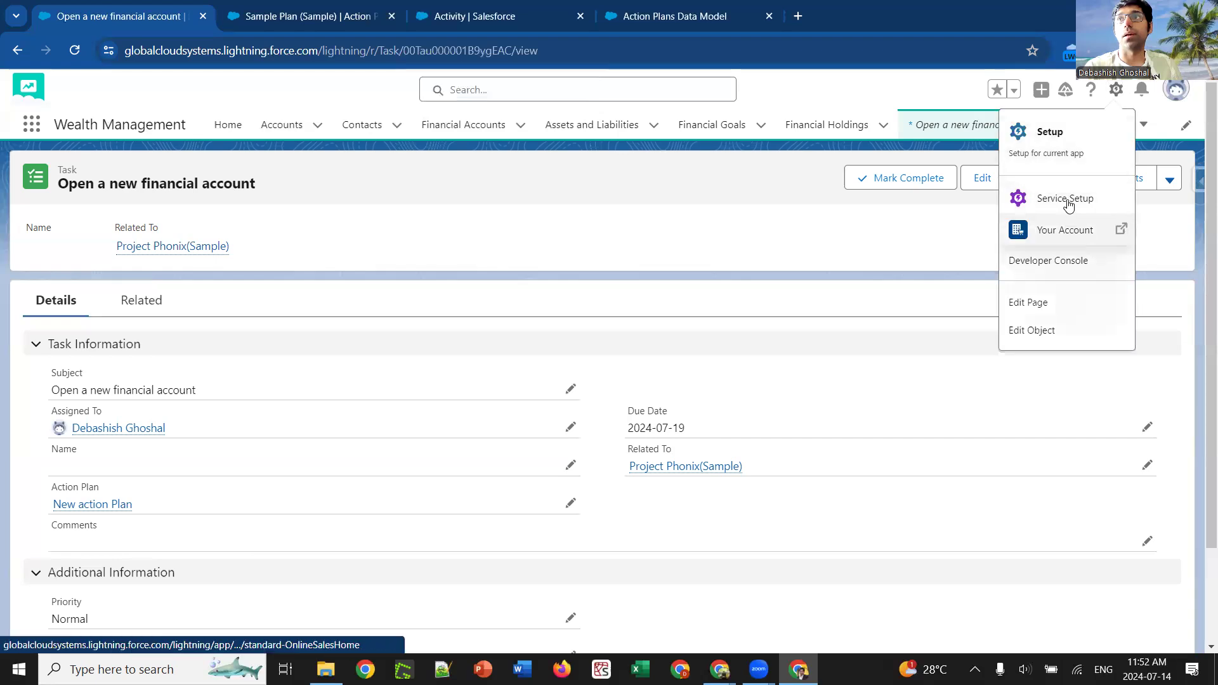
left_click(1043, 148)
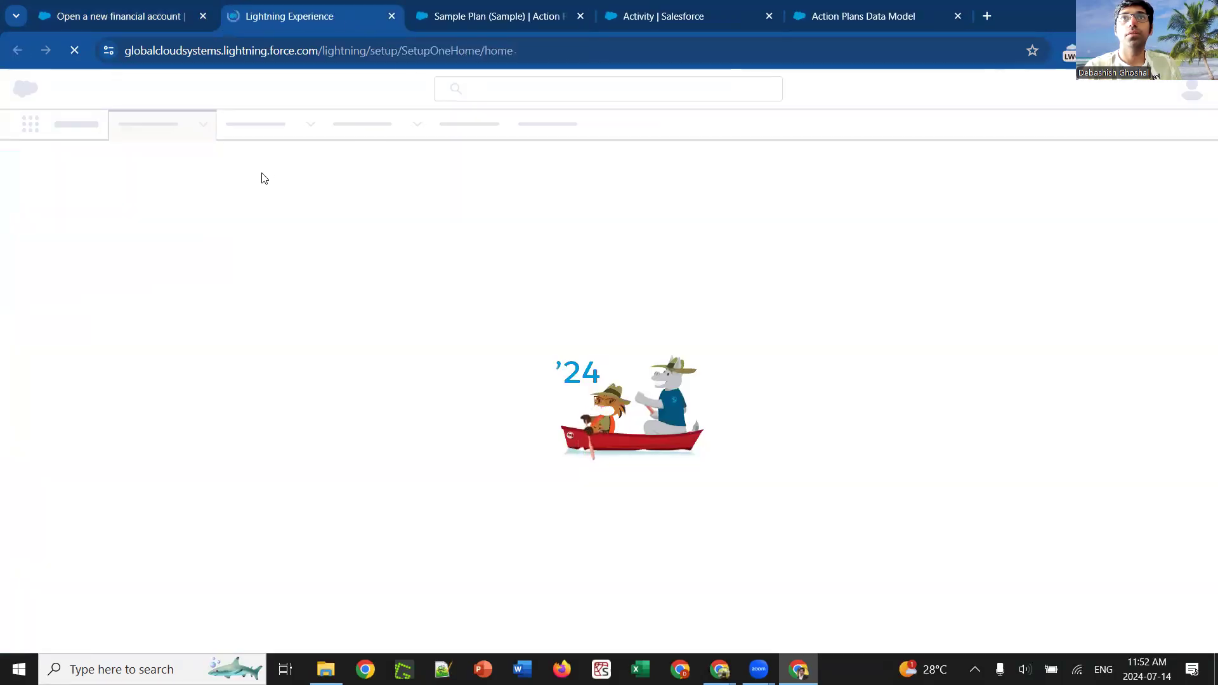
type("flow")
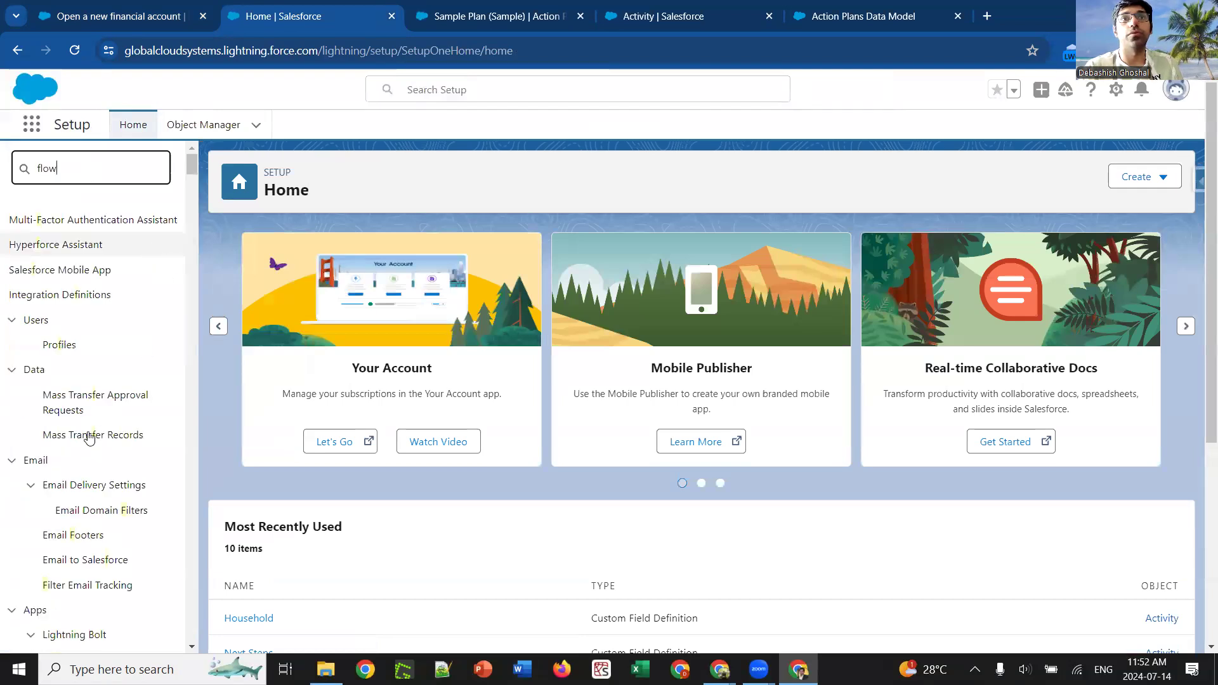
left_click(164, 451)
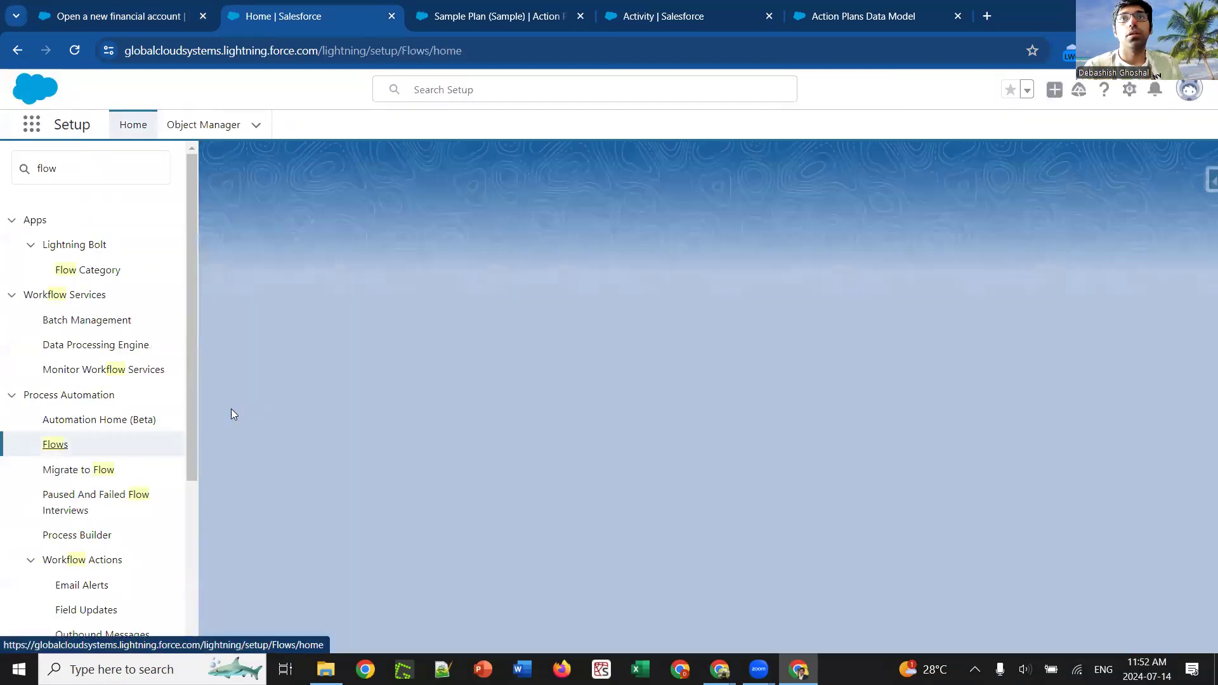
scroll(283, 402, "down", 2)
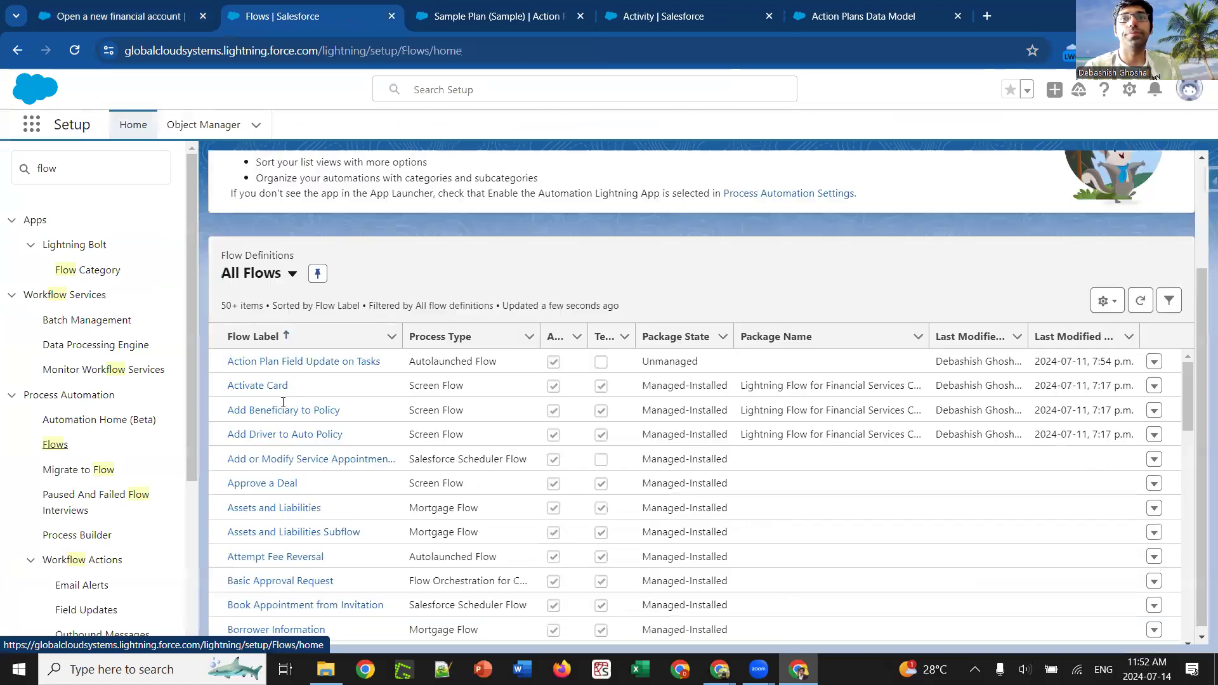
left_click(329, 360)
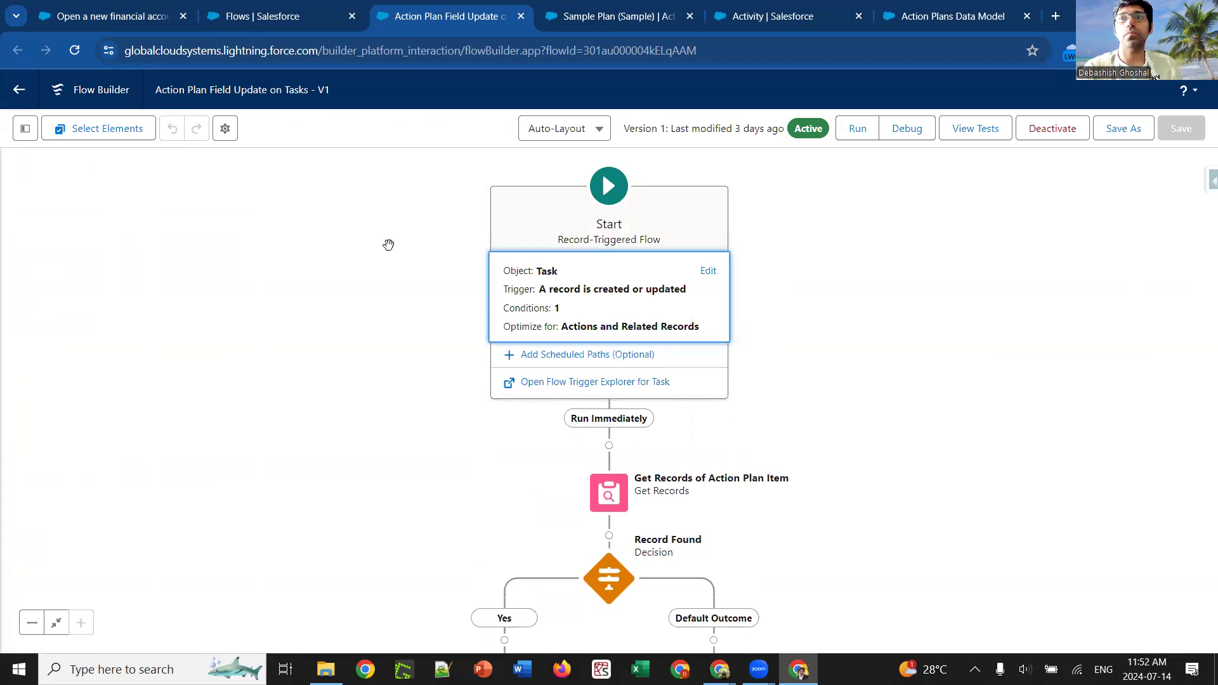
left_click(627, 311)
left_click(638, 225)
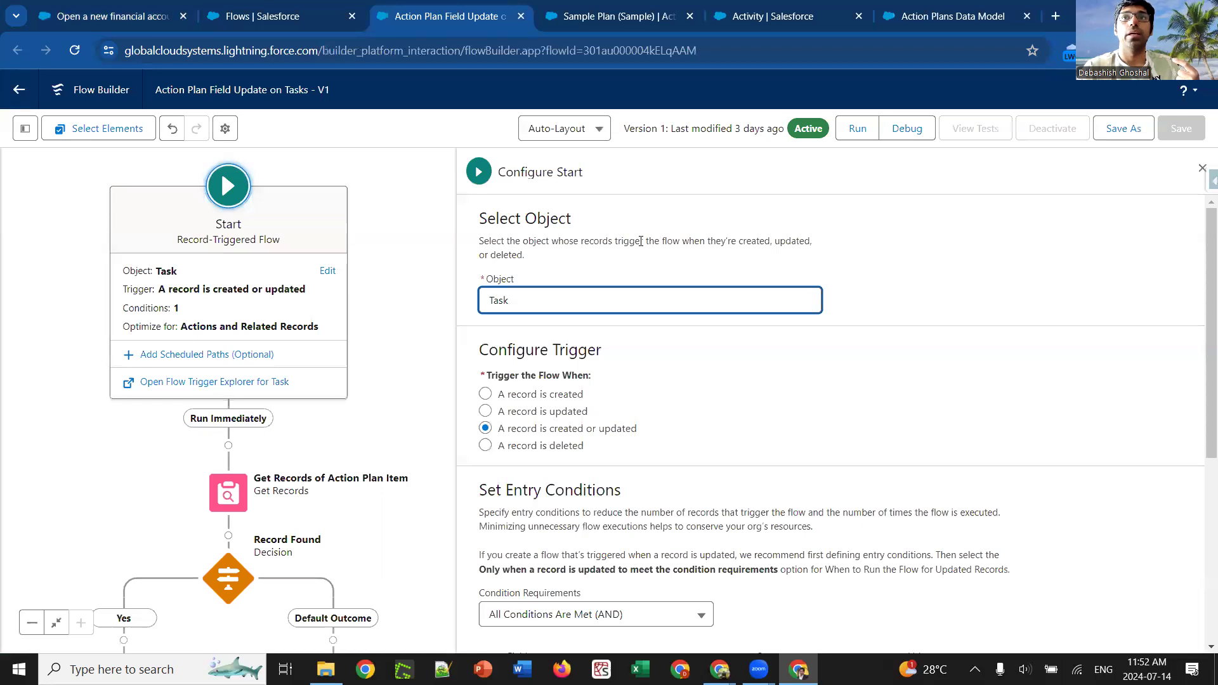
Step: Return to the financial account task and open its linked New action Plan record to examine the plan's tasks
left_click(282, 10)
left_click(130, 17)
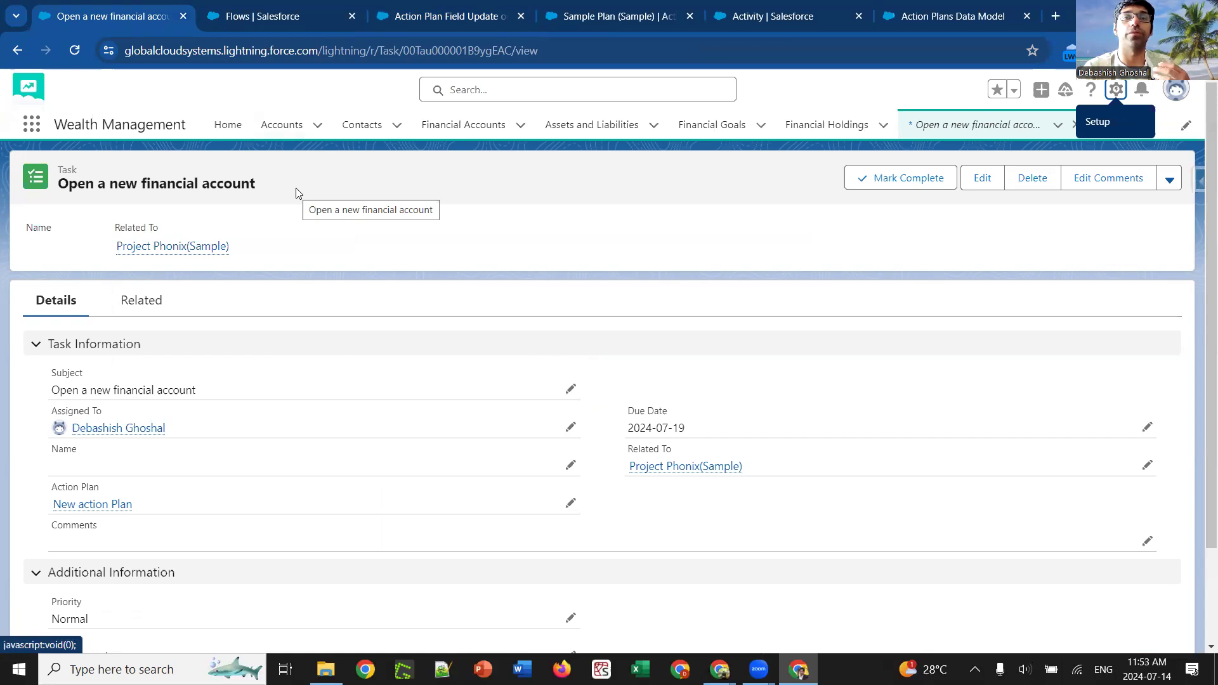
left_click(106, 503)
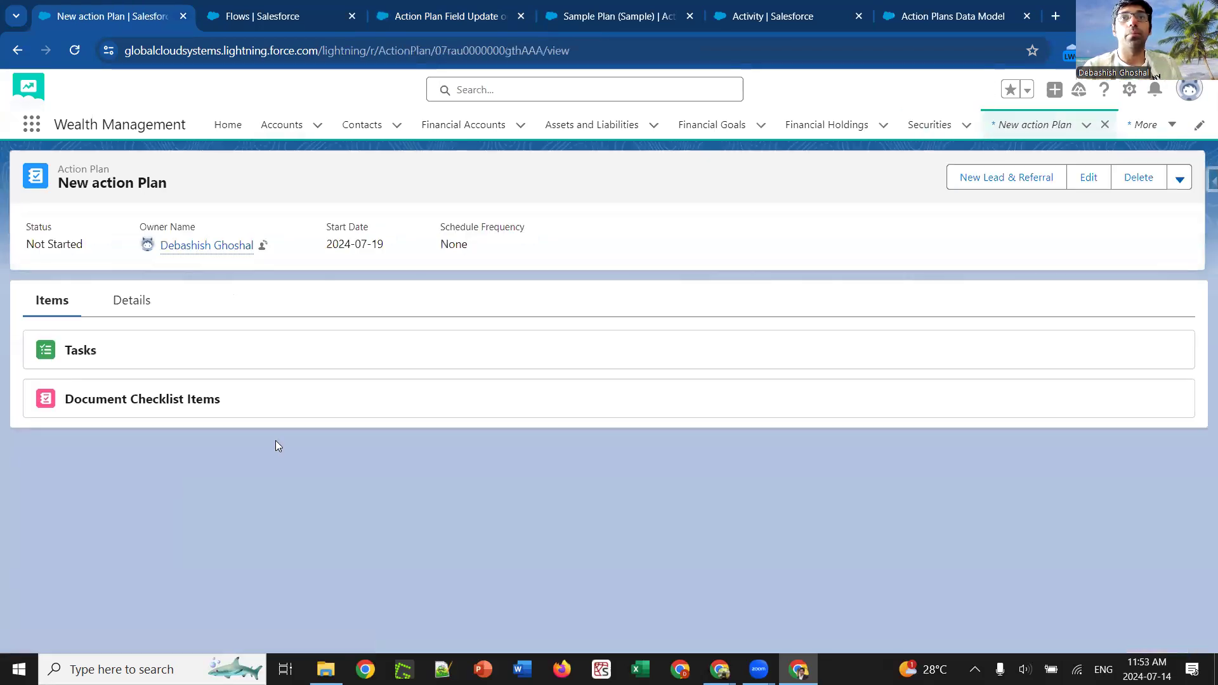
mouse_move(120, 457)
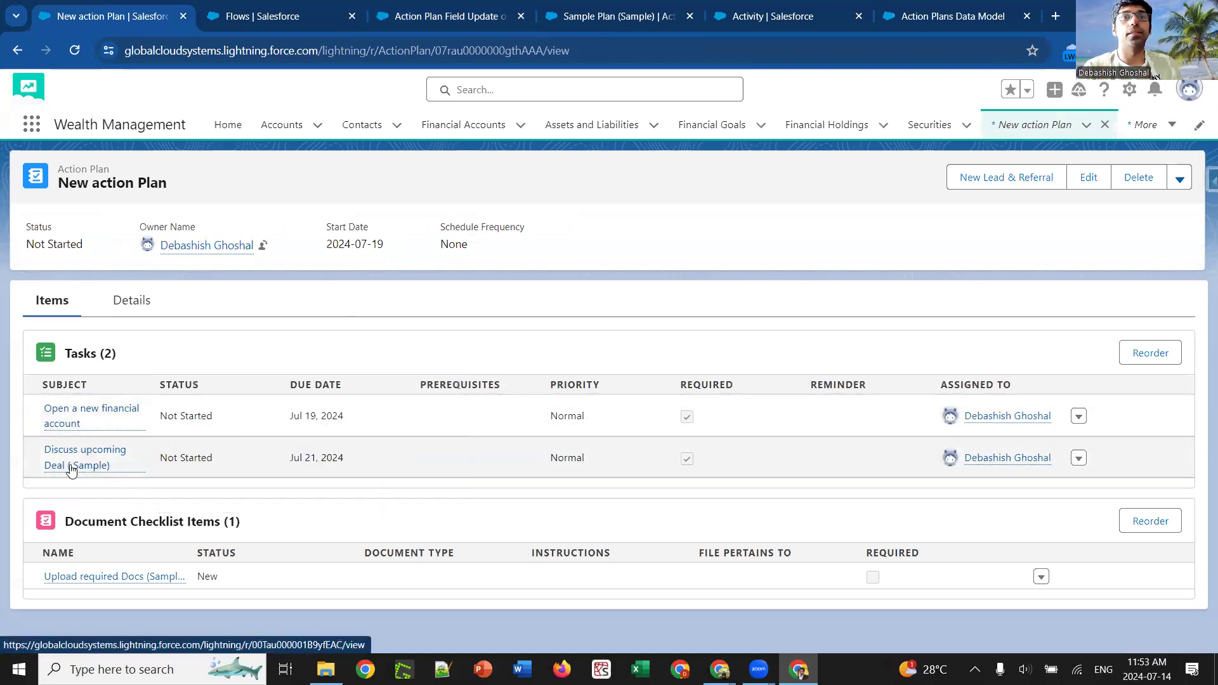
mouse_move(82, 406)
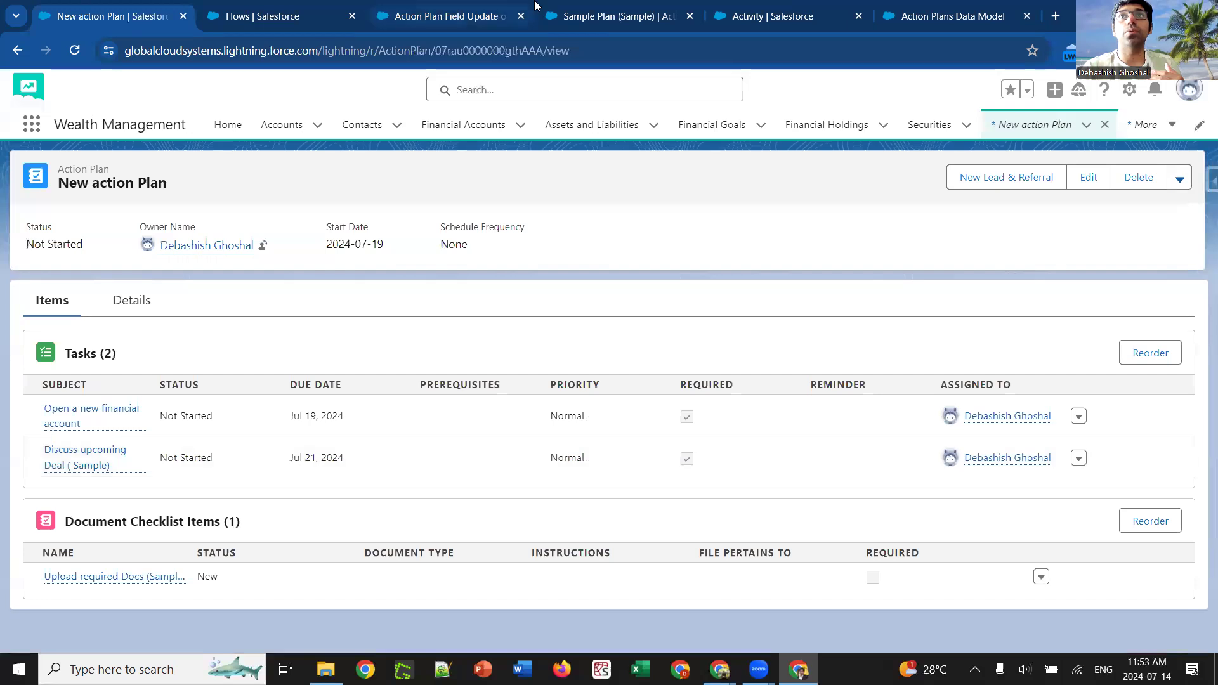
Step: Review the flow's trigger object, entry conditions and optimization option, close the start configuration and return to the list of flows
left_click(489, 7)
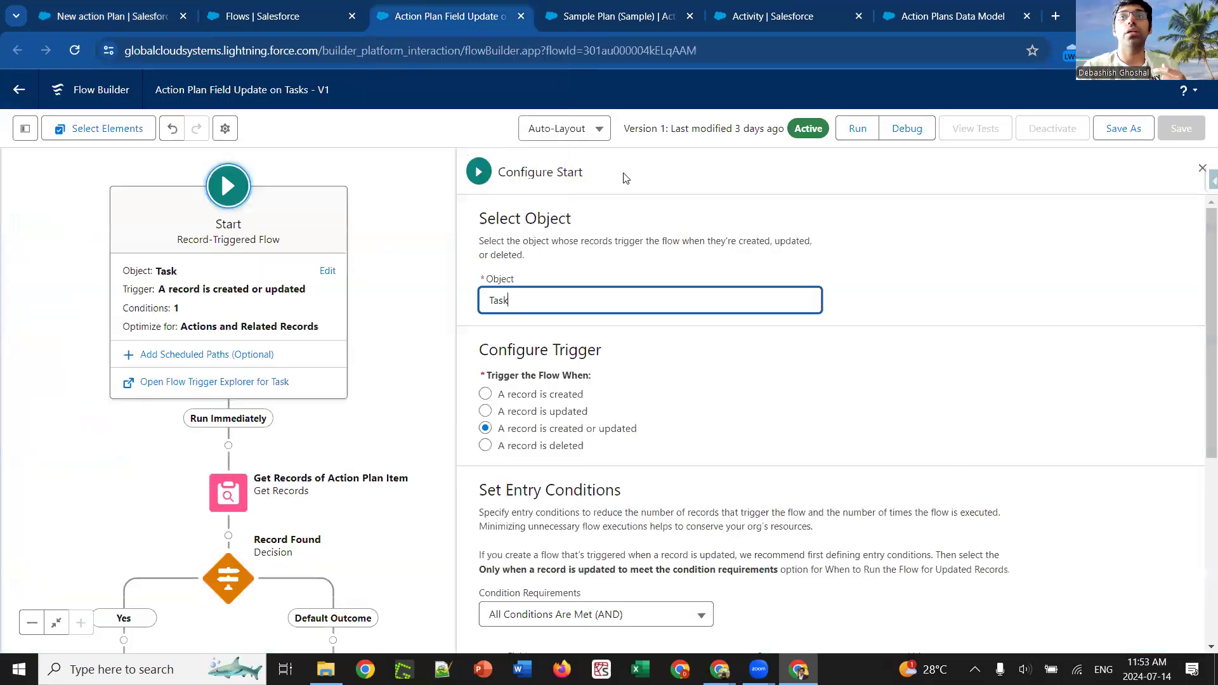
left_click(566, 307)
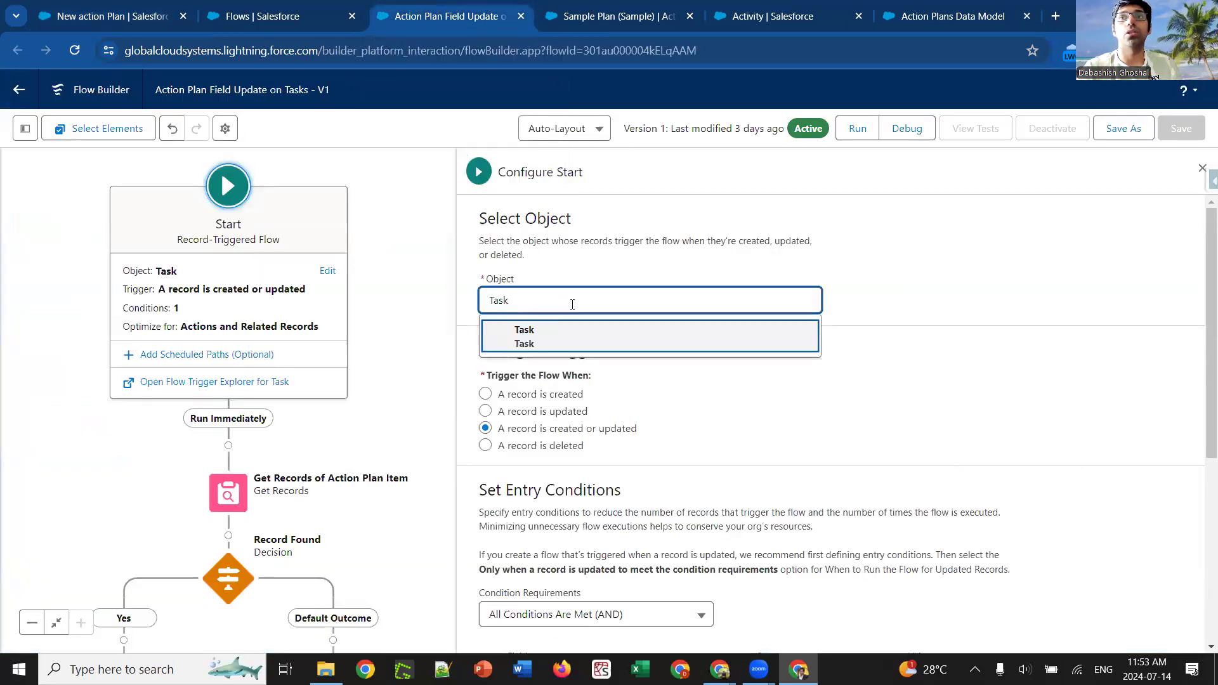
left_click(603, 280)
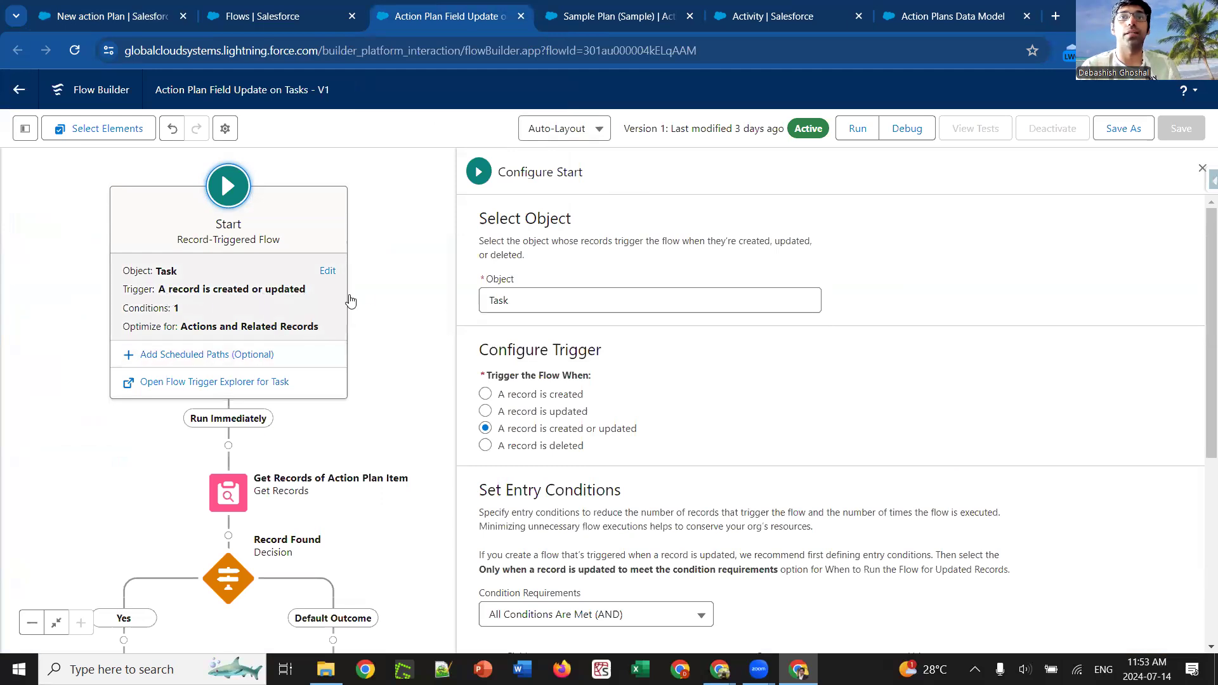
scroll(596, 373, "down", 5)
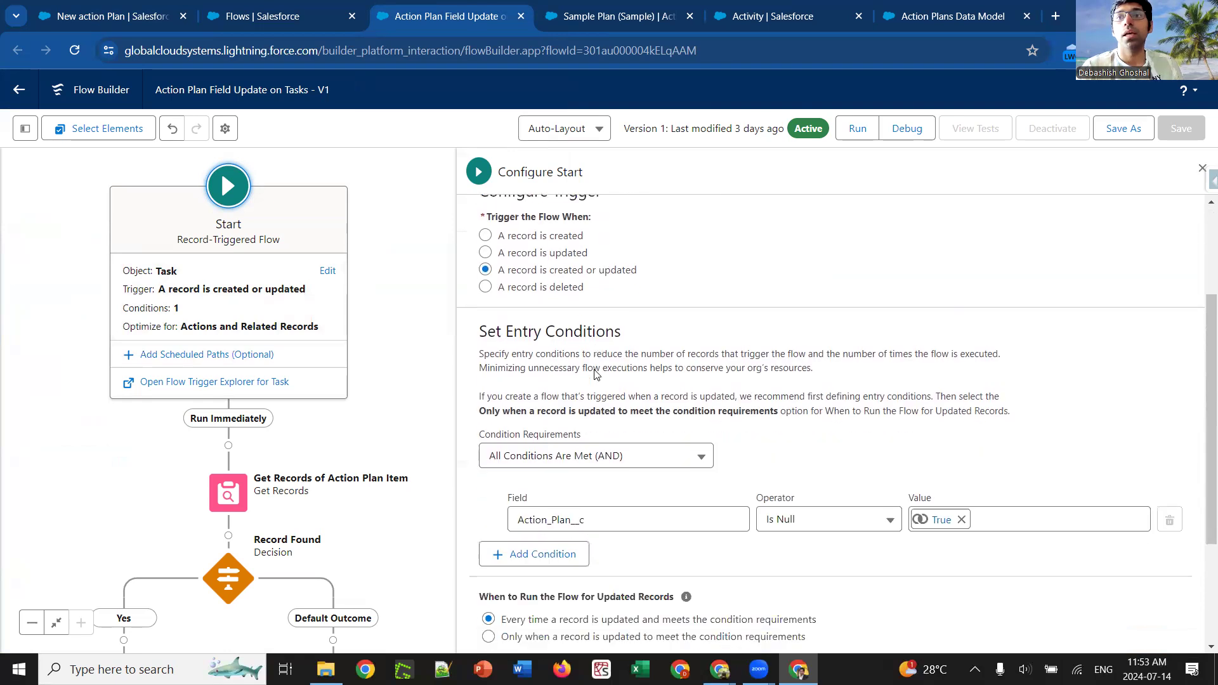
left_click(603, 343)
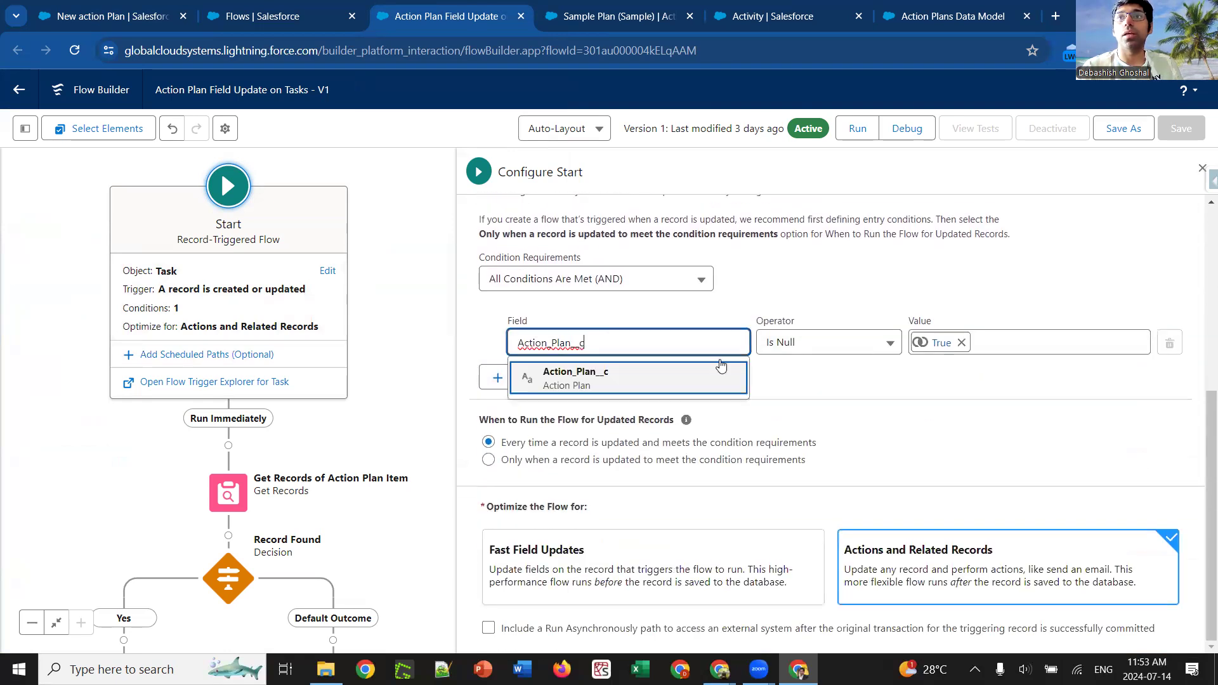
scroll(722, 367, "up", 1)
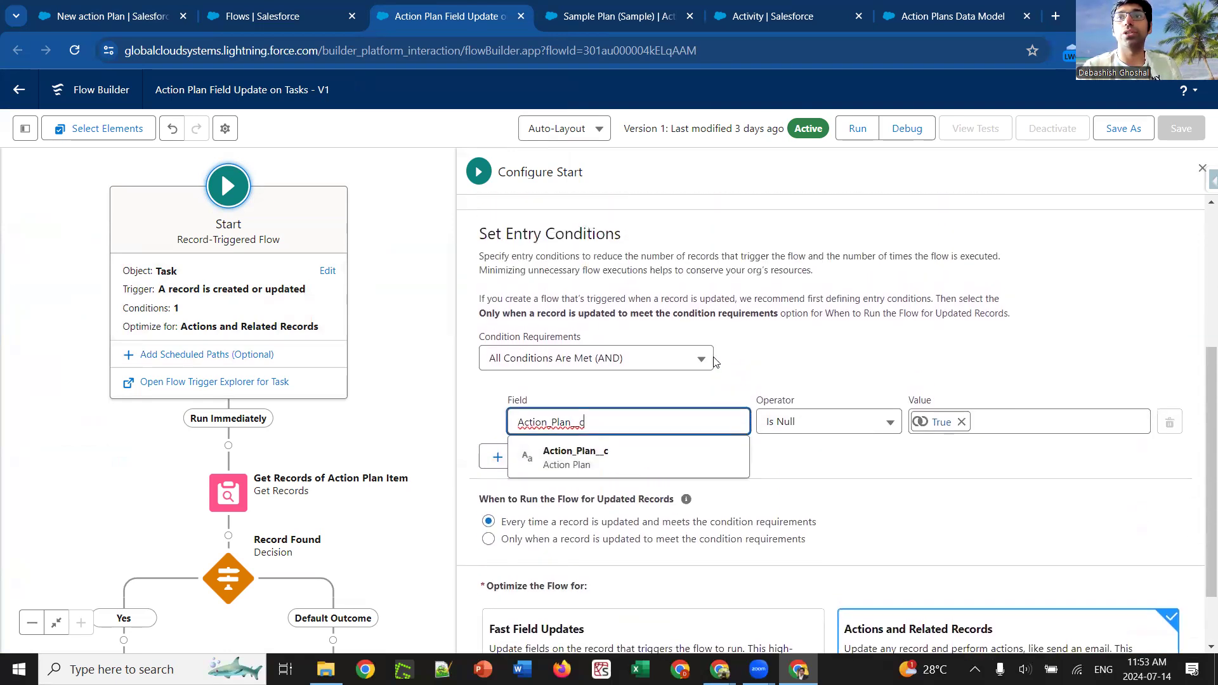
left_click(903, 399)
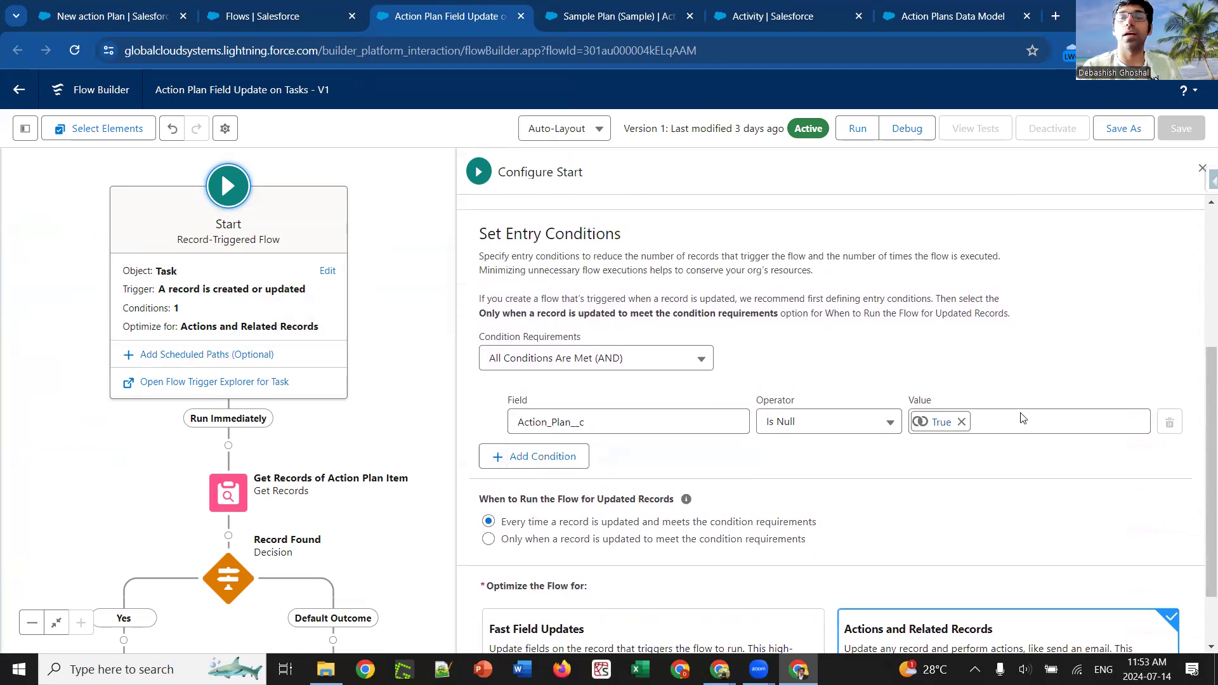
scroll(768, 403, "down", 1)
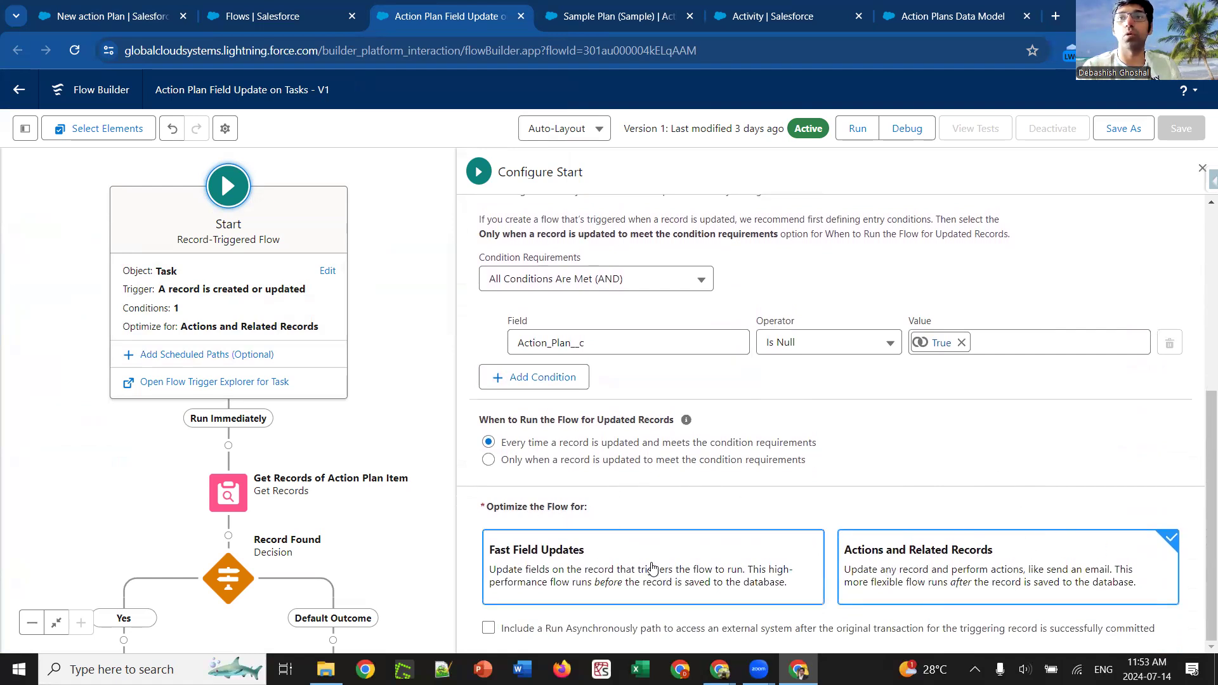
left_click(1201, 170)
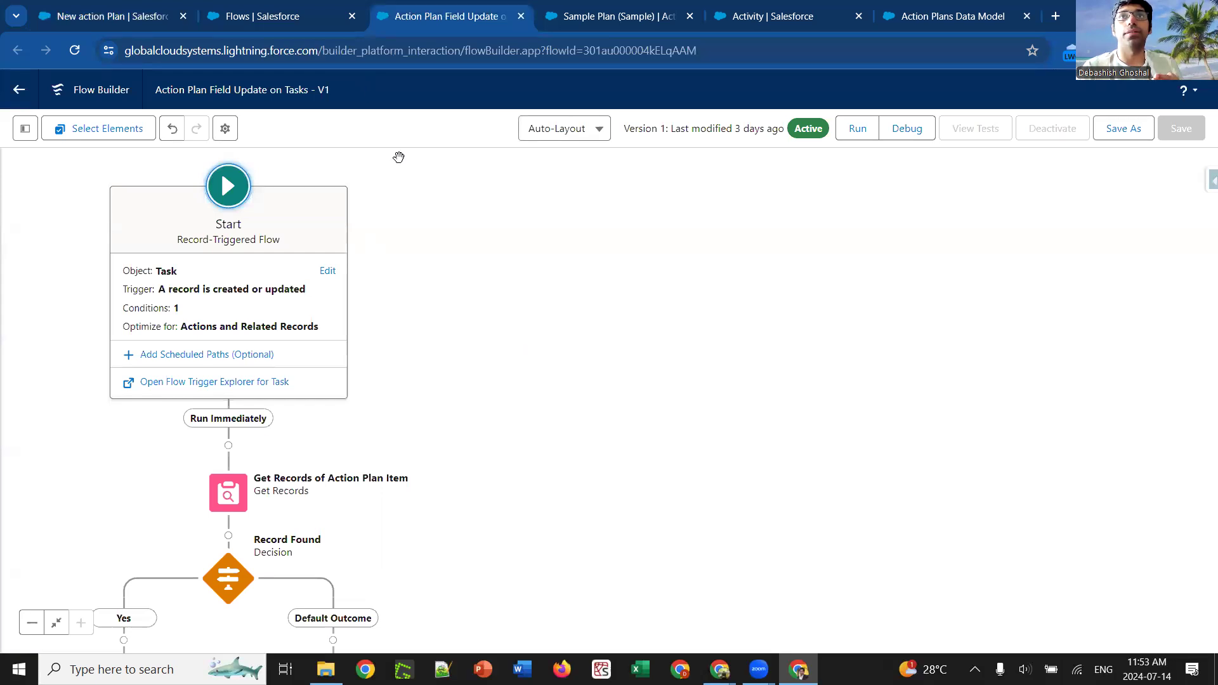
left_click(326, 10)
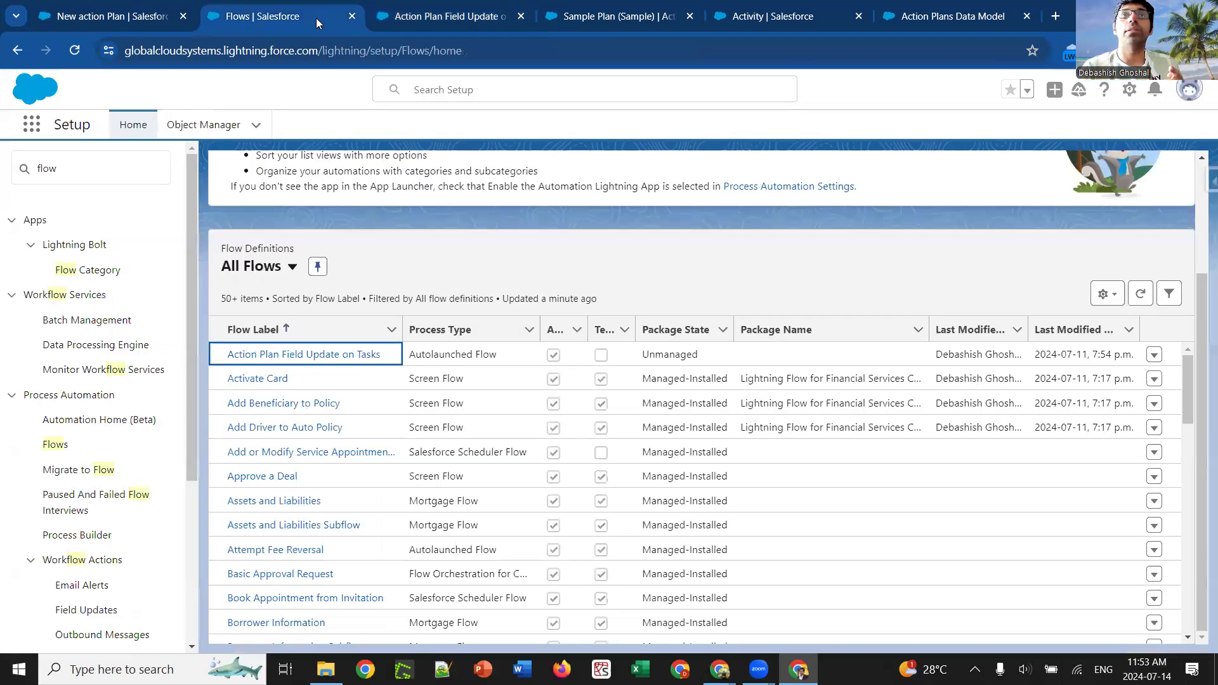
Step: Revisit the tasks of the New action Plan record and compare them with the Action Plans data model diagram
key("ctrl+shift+Tab")
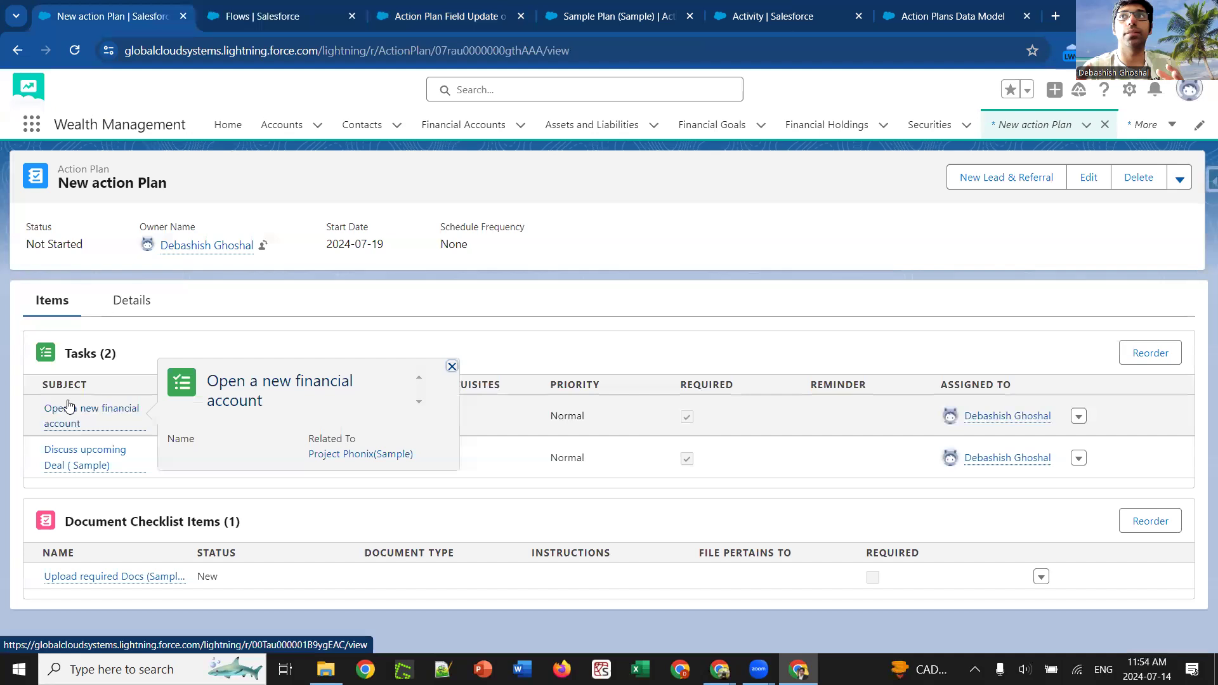
left_click(936, 24)
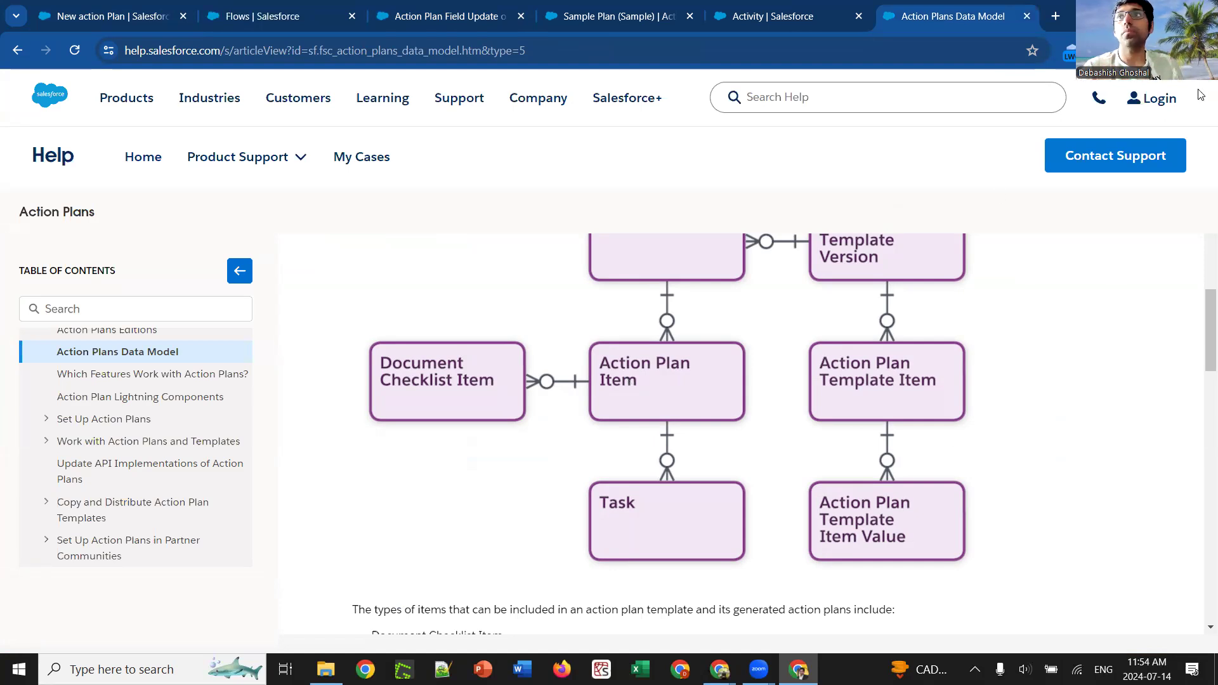
Step: Search the web for "action plan item salesforce" in a new tab and open the ActionPlanItem page of the Salesforce object reference
left_click(1055, 16)
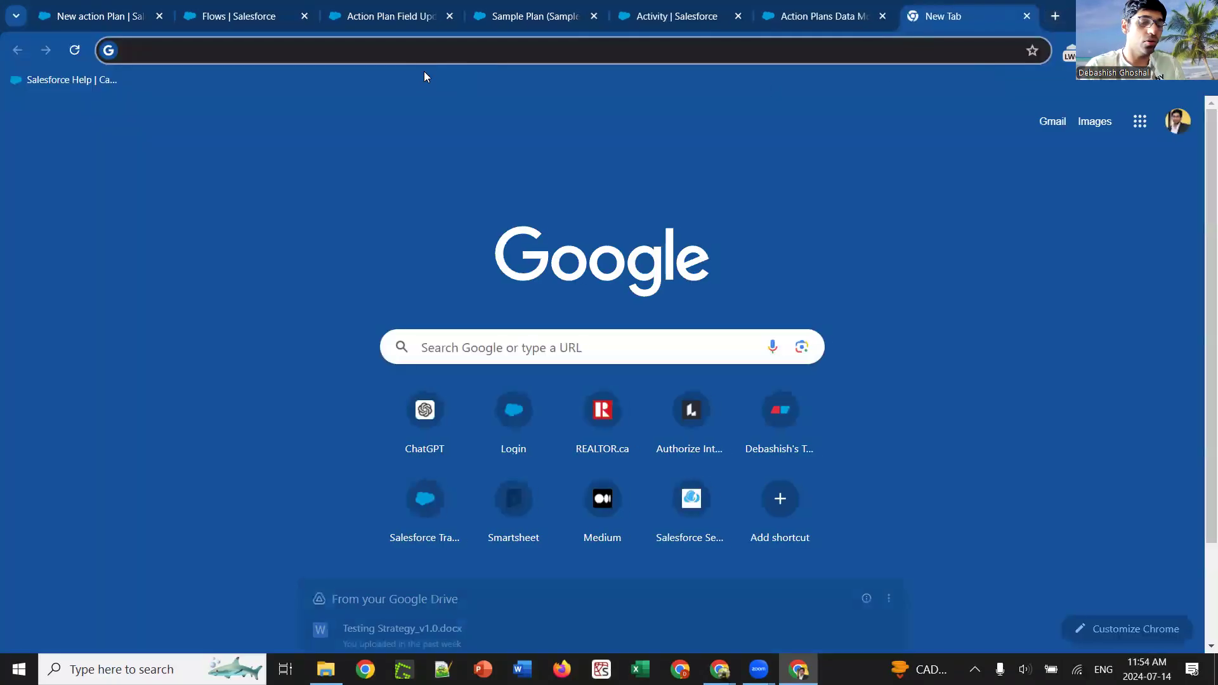
type("Ac")
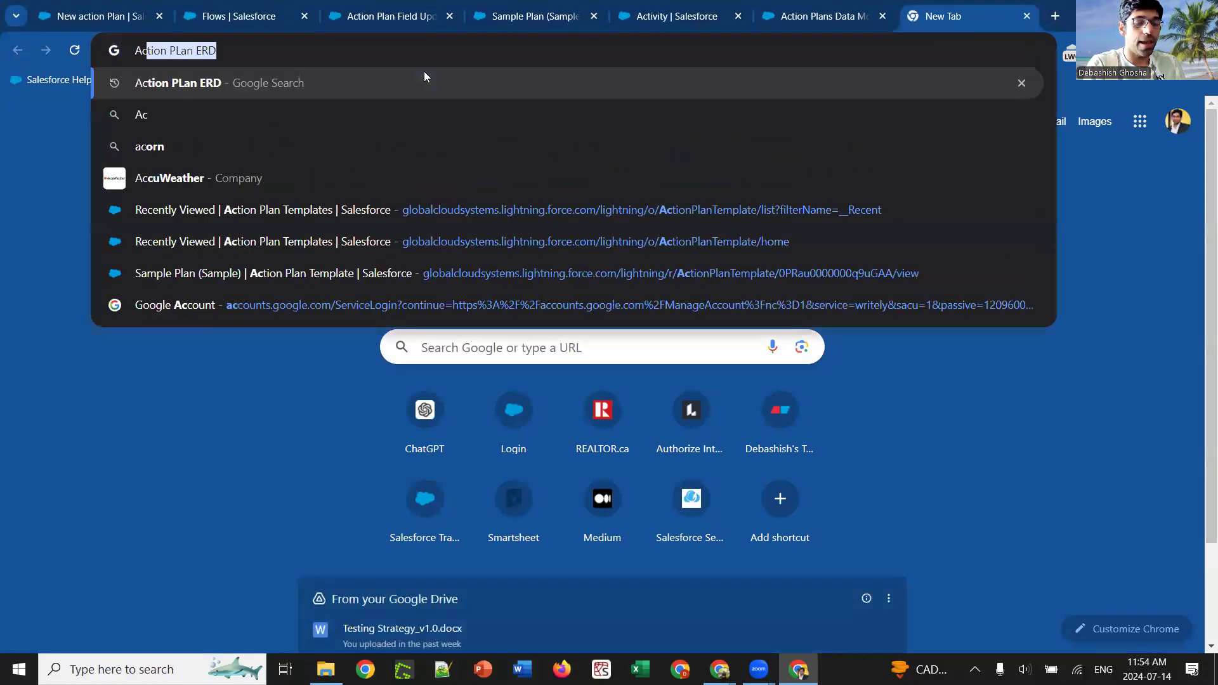
type("tion p")
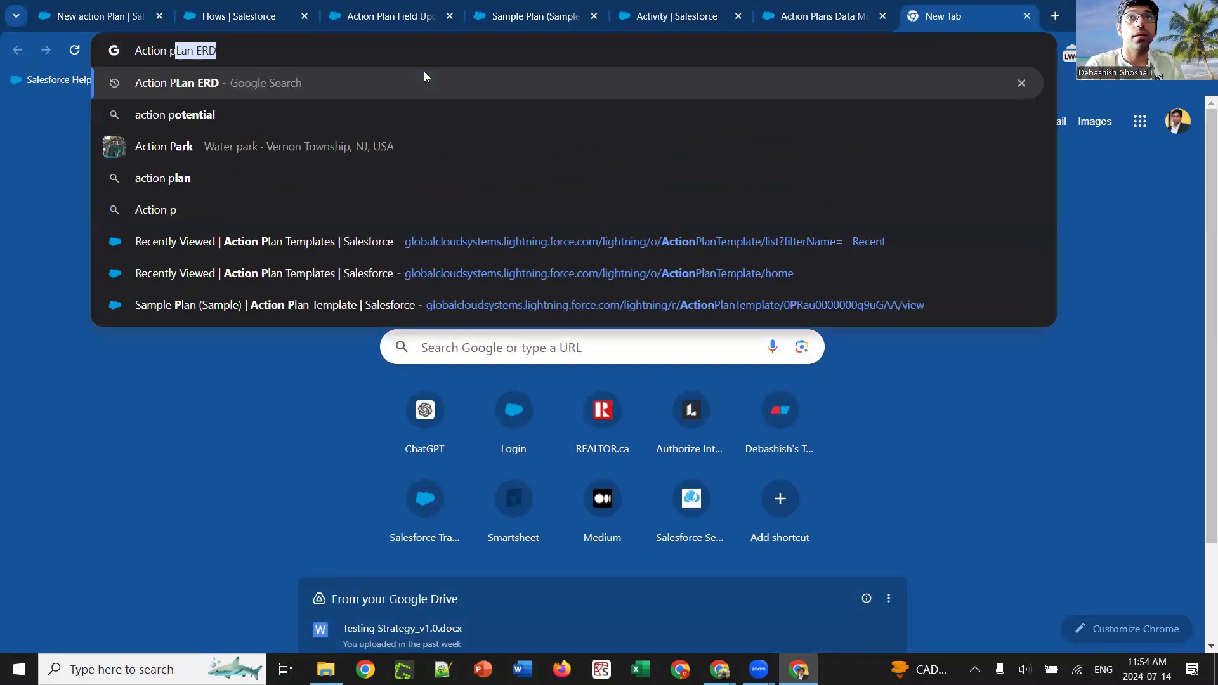
type("lan Item")
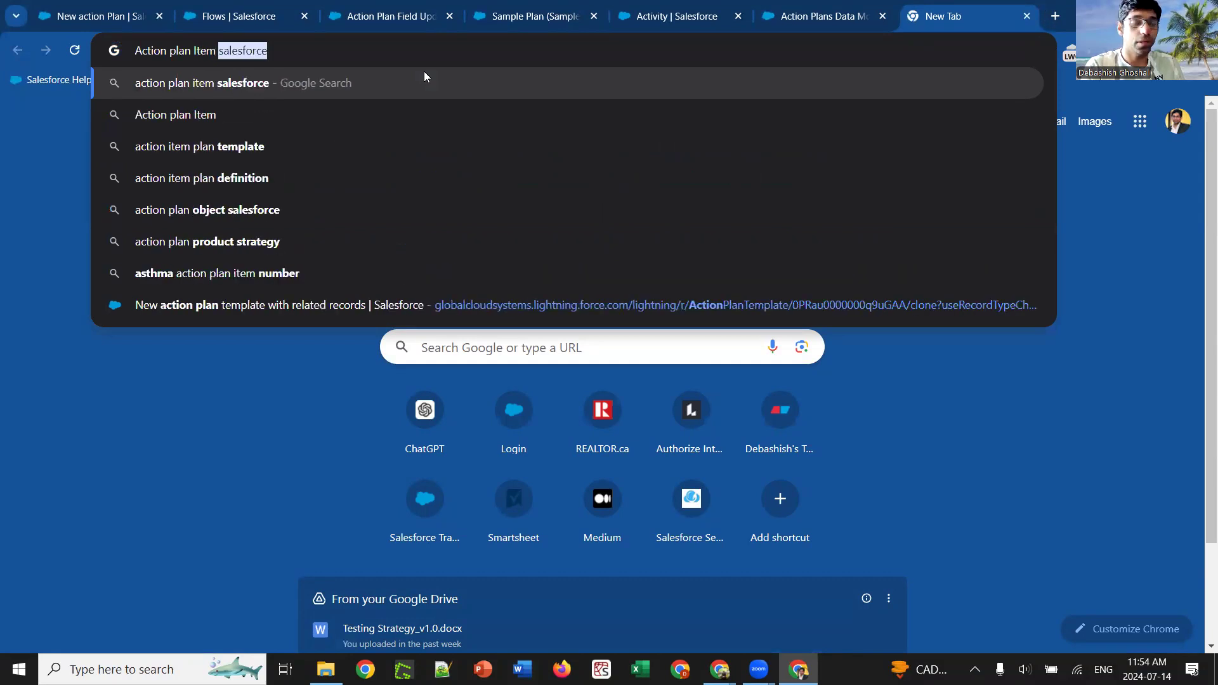
key("Return")
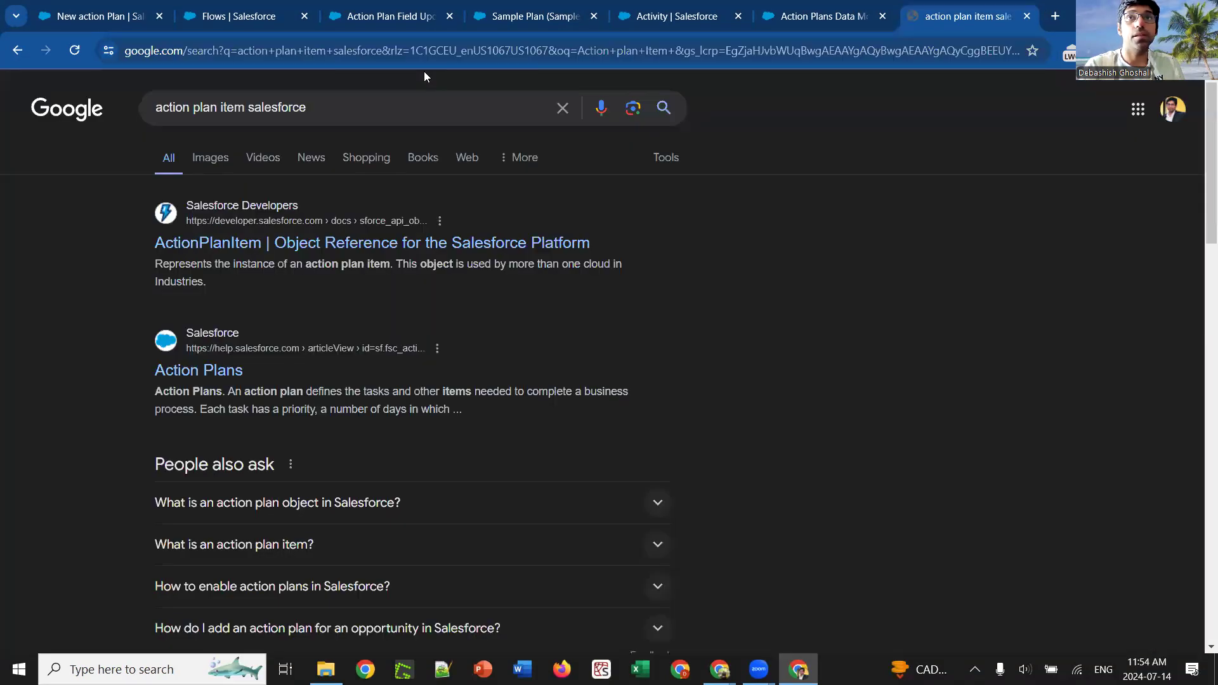
left_click(363, 246)
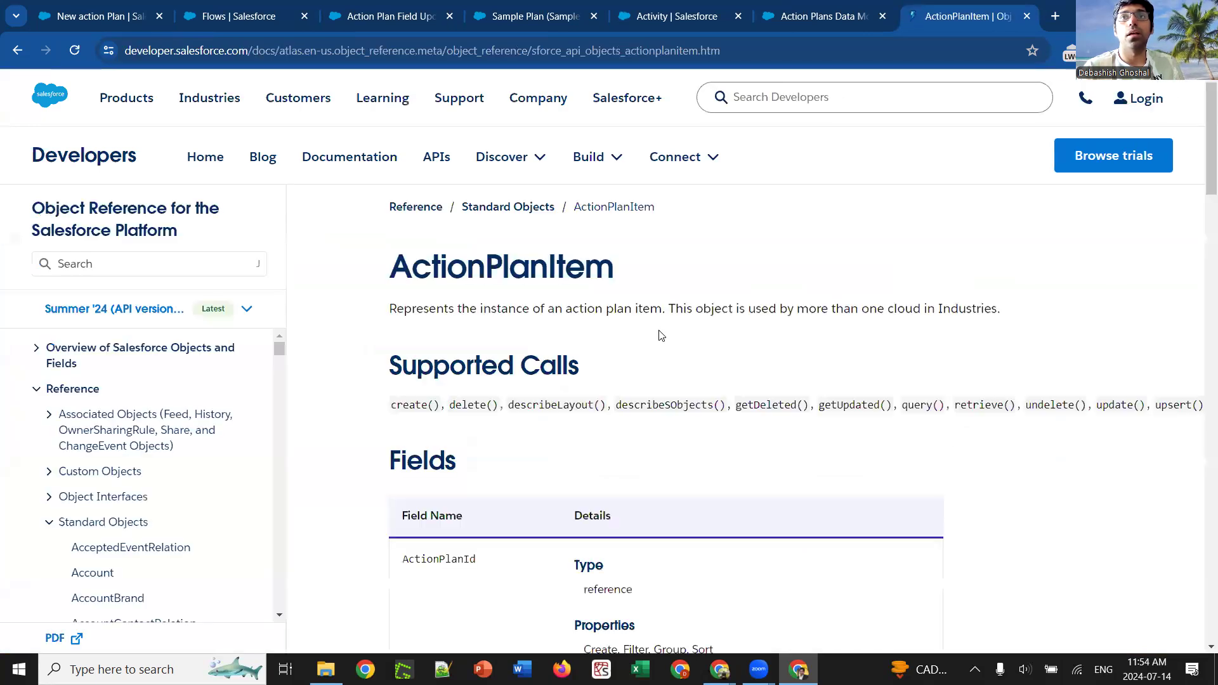
Step: Read through the ActionPlanItem fields and examine the type and description of the ItemId field
scroll(661, 336, "down", 3)
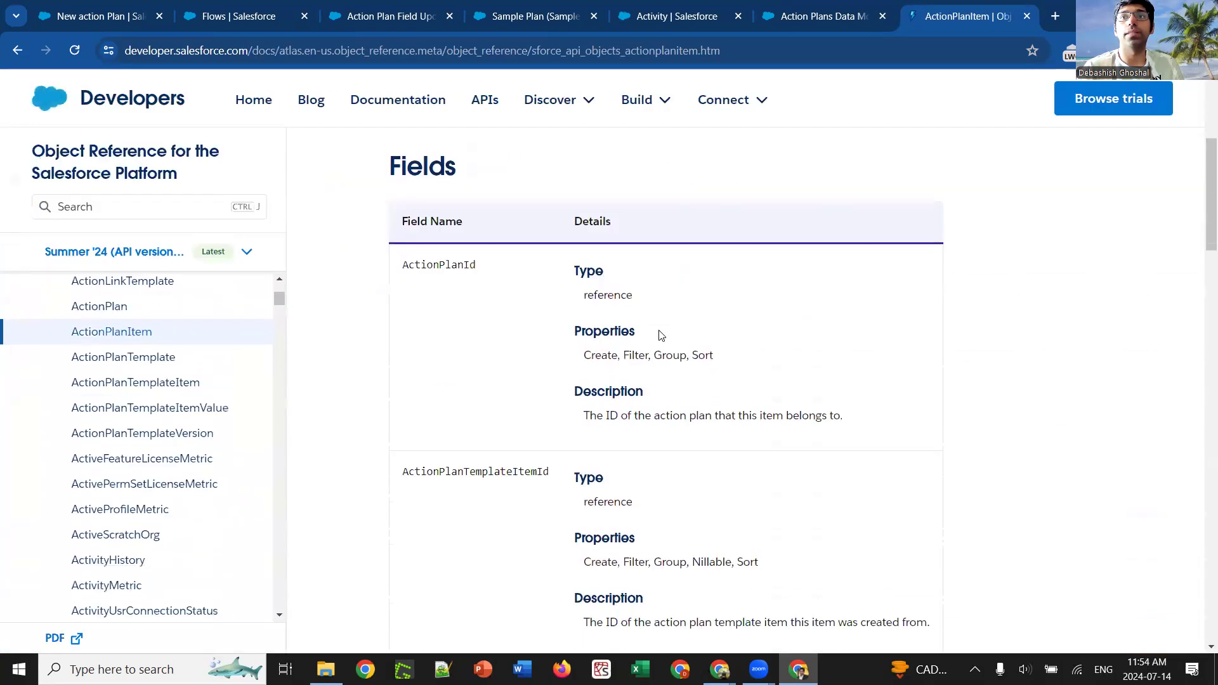
scroll(658, 335, "down", 2)
scroll(594, 502, "down", 2)
scroll(592, 502, "down", 5)
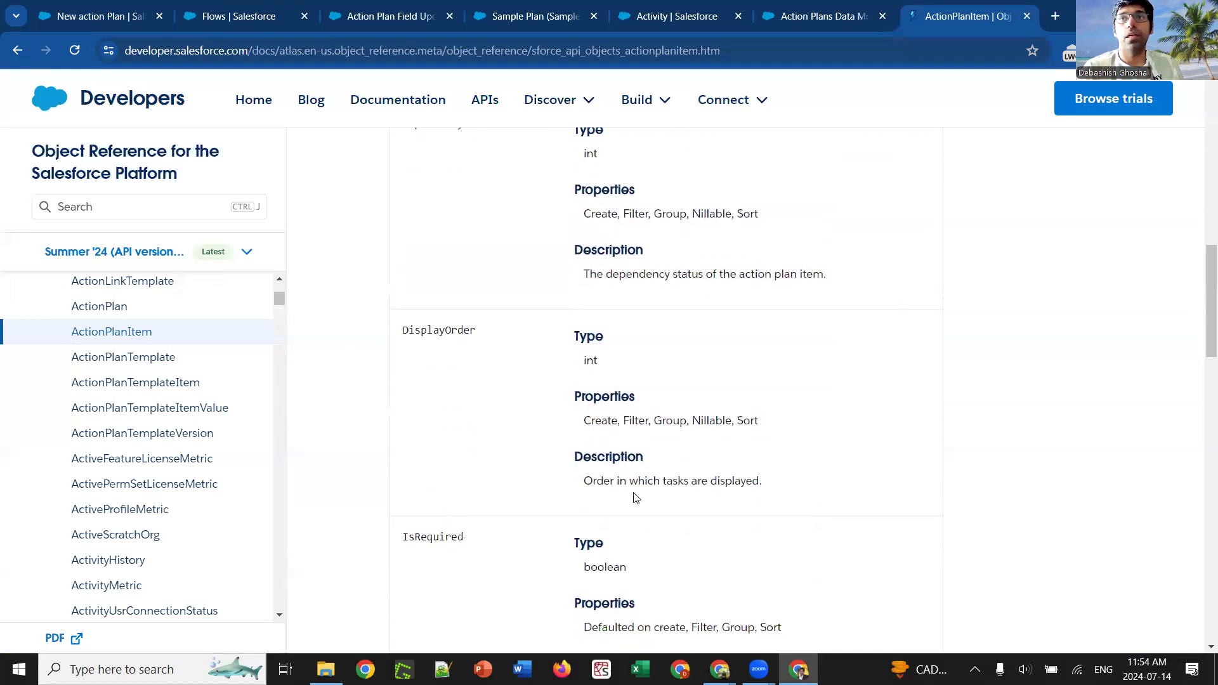
scroll(635, 498, "down", 5)
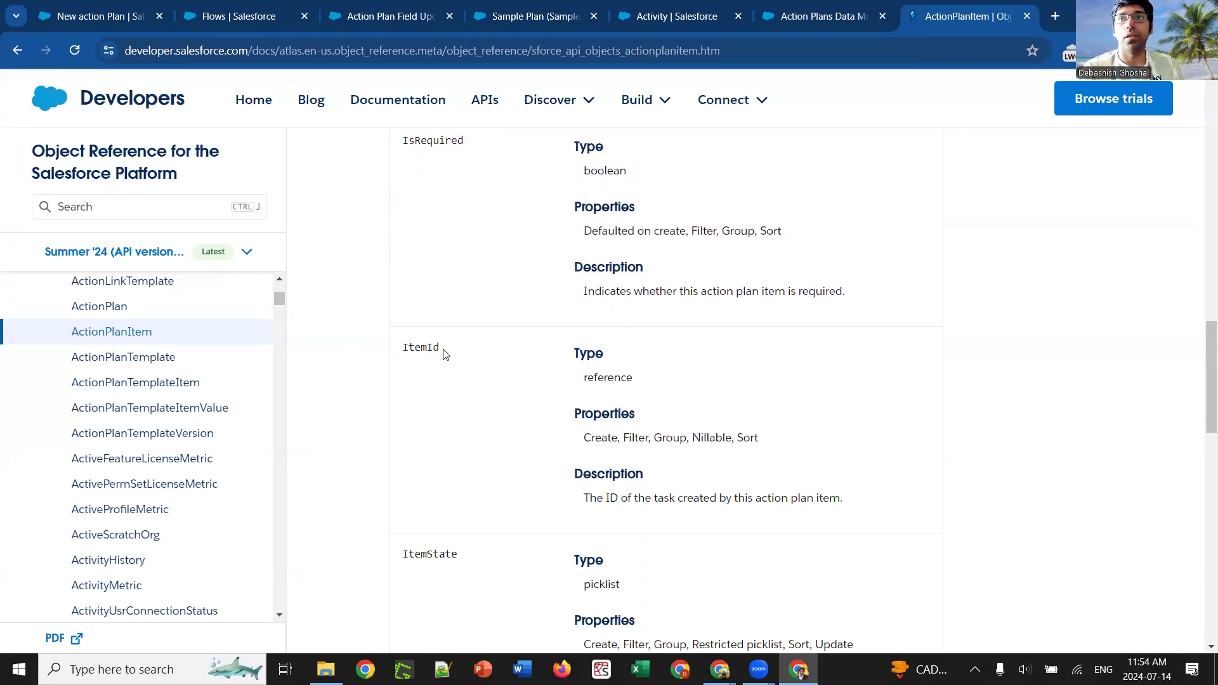
double_click(623, 498)
left_click_drag(666, 498, 788, 498)
left_click(615, 498)
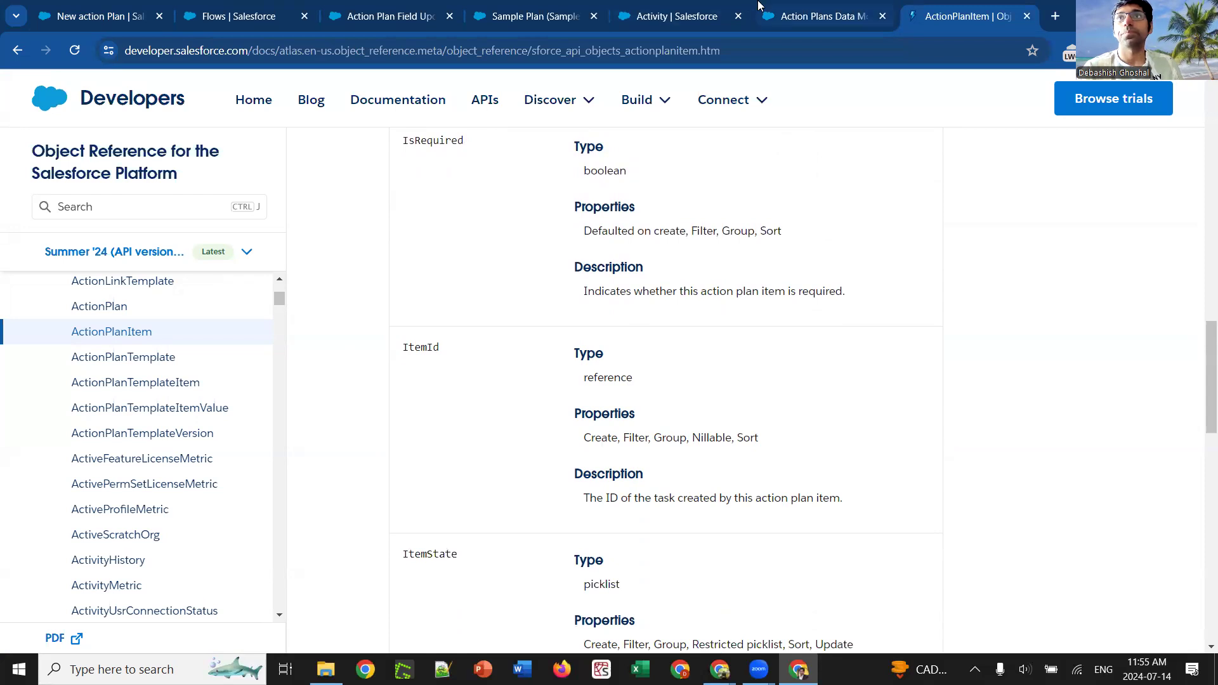
Step: Return to the "Action Plan Field Update on Tasks" flow and view its start configuration alongside the elements that follow, then close the configuration
left_click(206, 6)
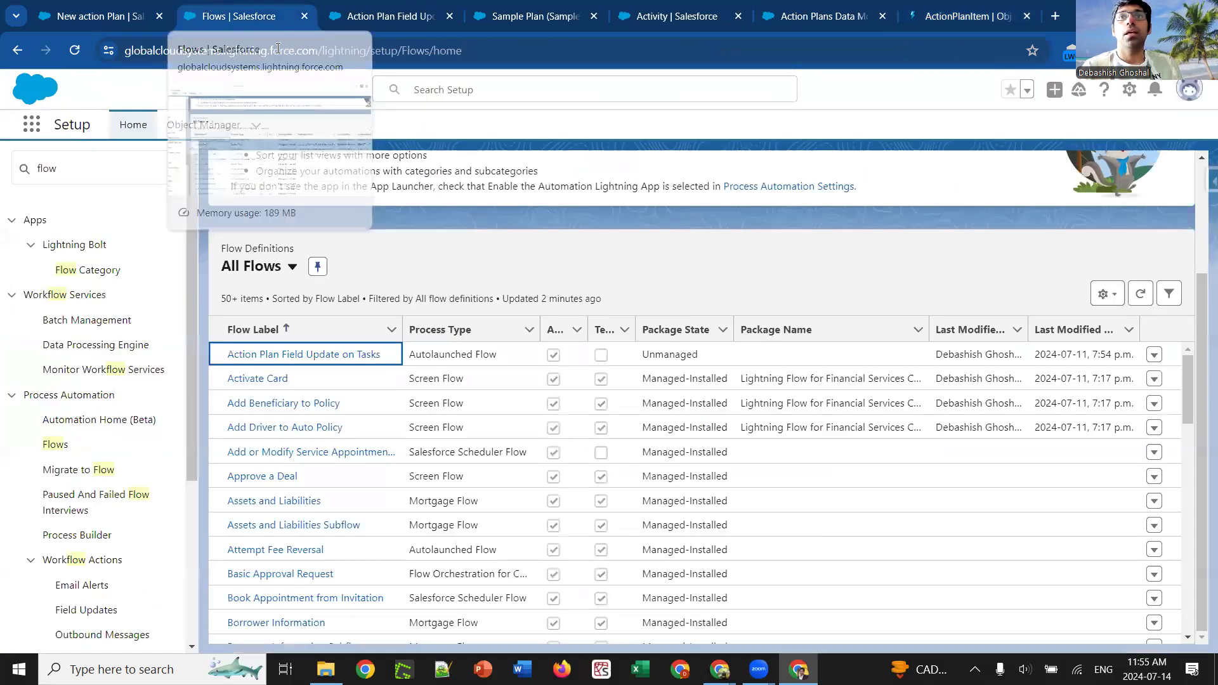
left_click(383, 16)
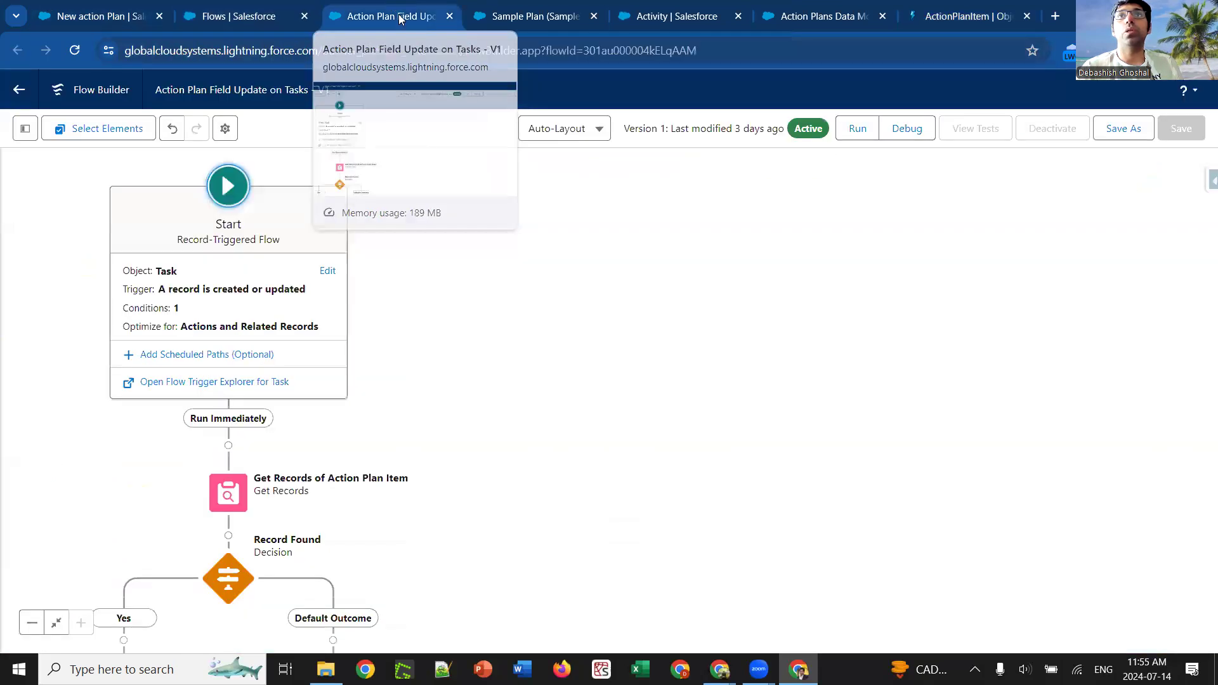
double_click(166, 280)
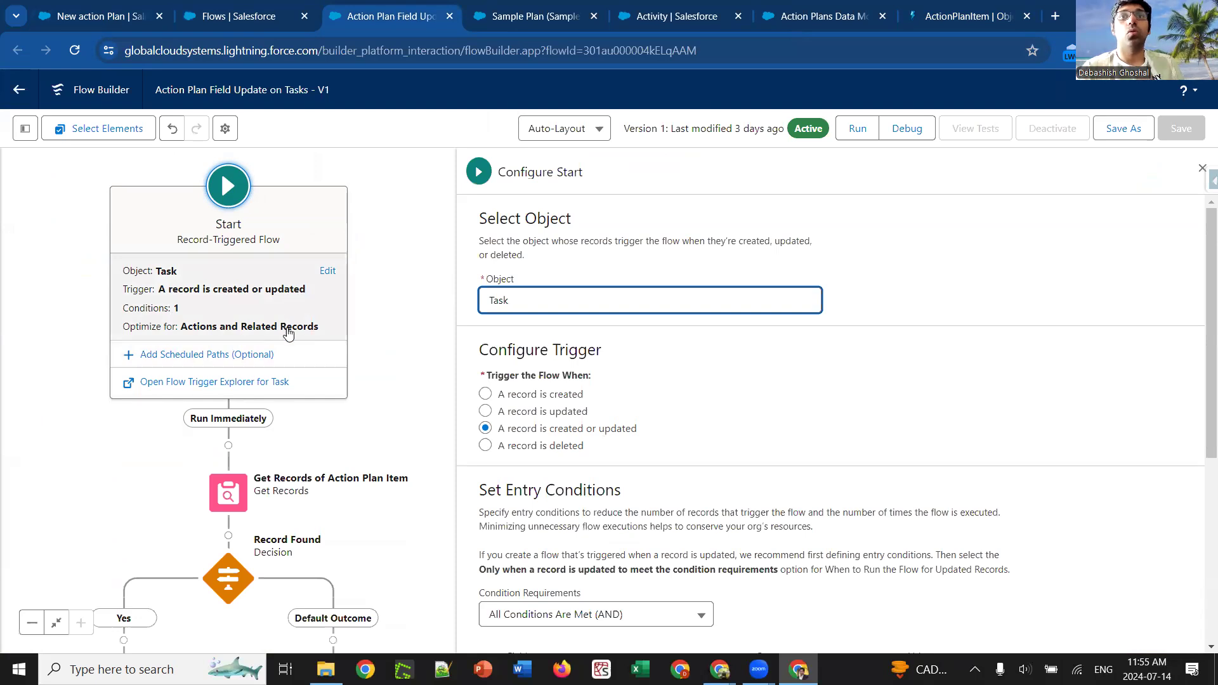
left_click(241, 421)
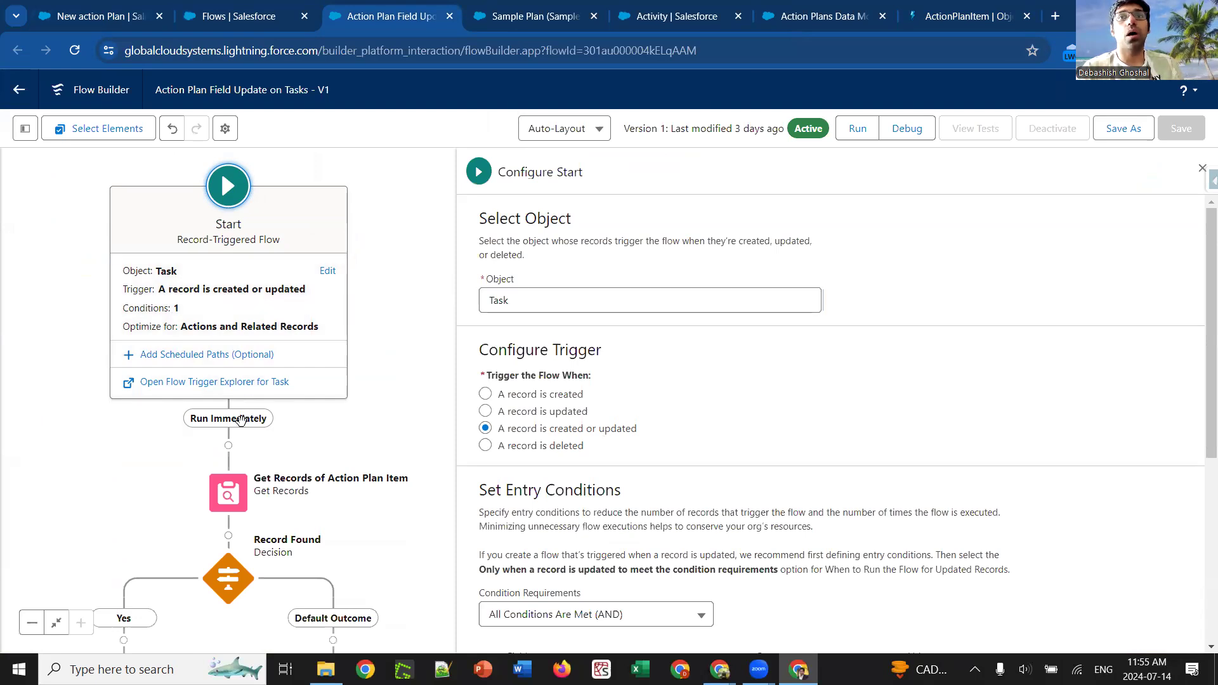
left_click_drag(360, 426, 333, 345)
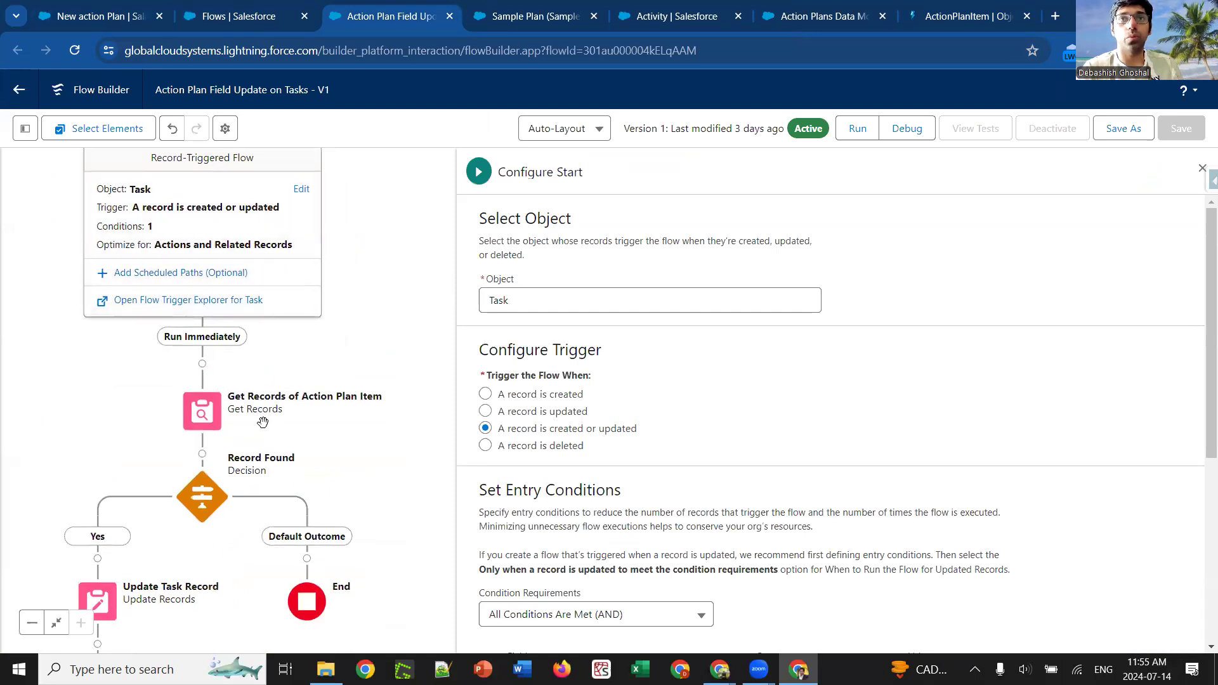
left_click_drag(262, 424, 265, 400)
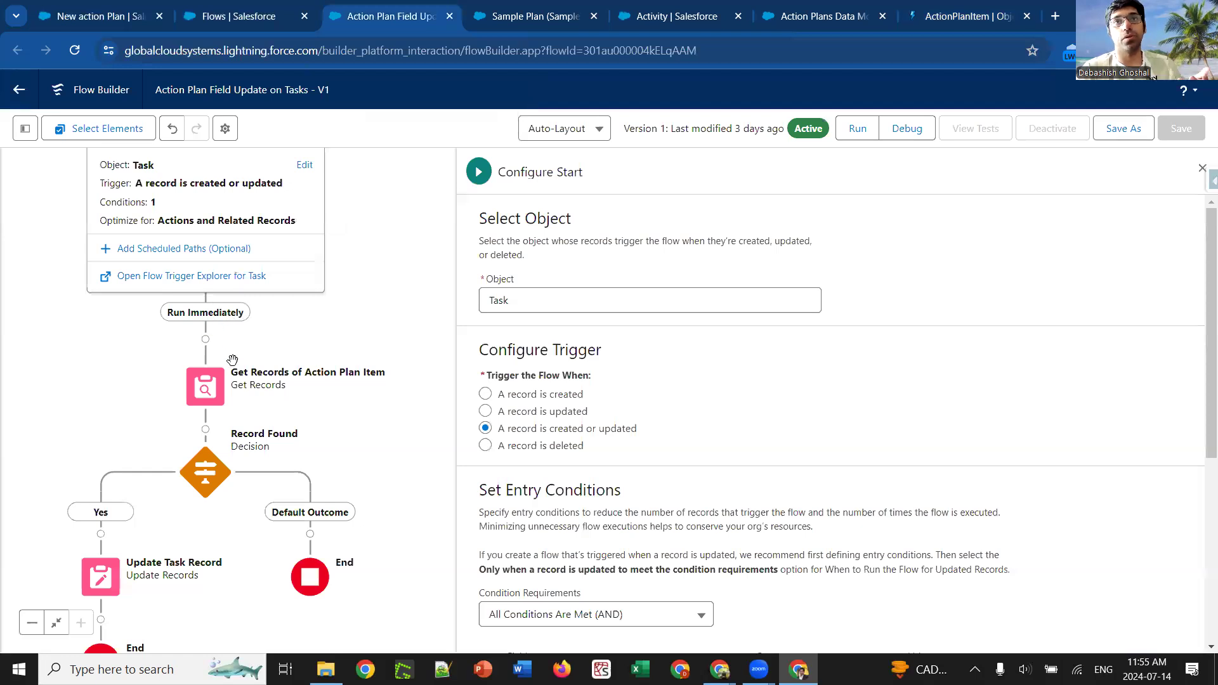
left_click(1202, 168)
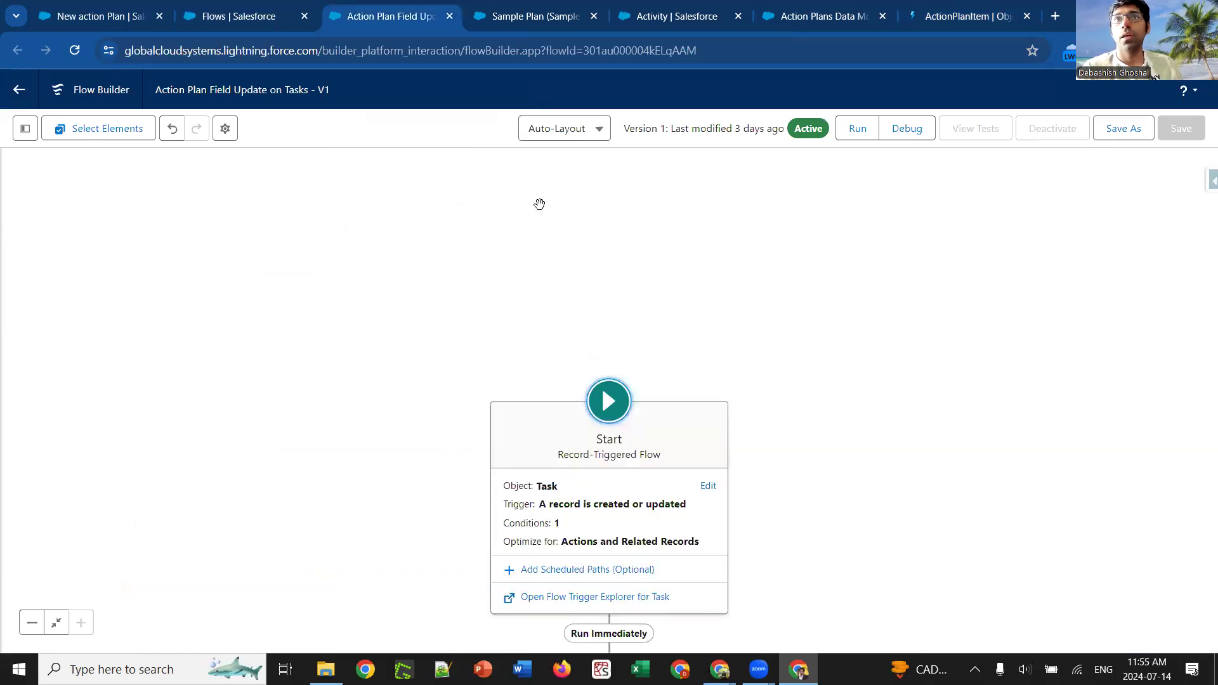
Step: Reopen the flow's start configuration and review the trigger option and the entry condition on Action_Plan__c
left_click_drag(313, 602, 240, 356)
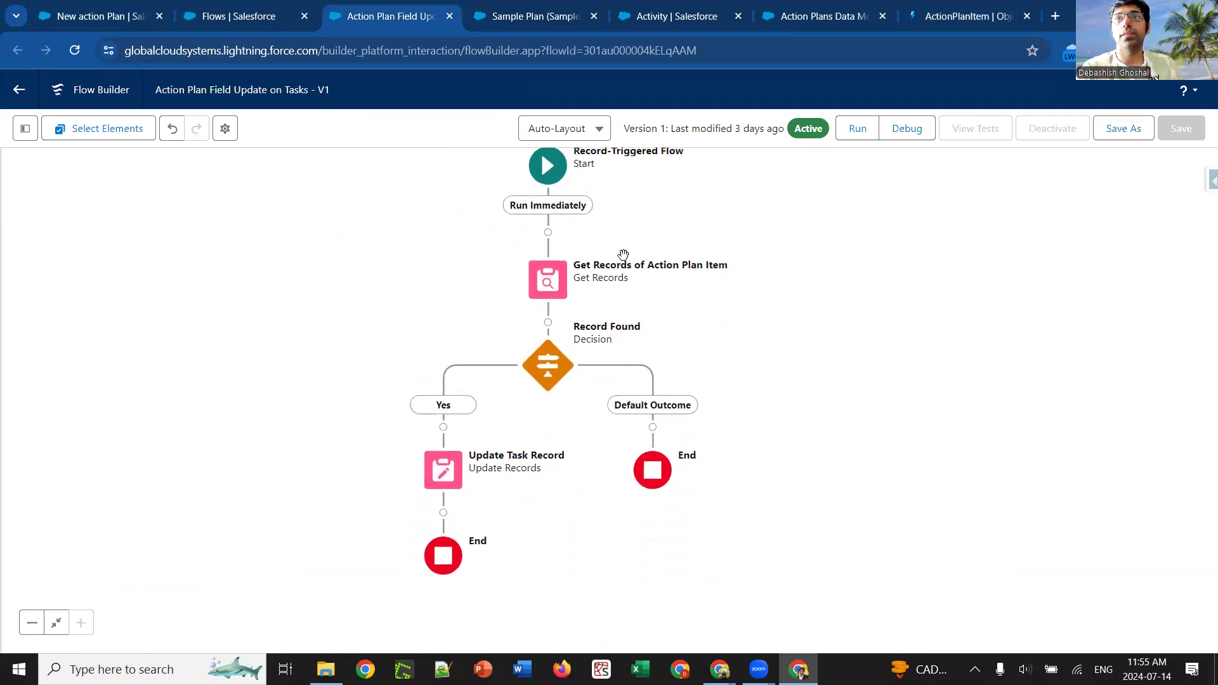
left_click_drag(661, 241, 649, 286)
left_click(535, 225)
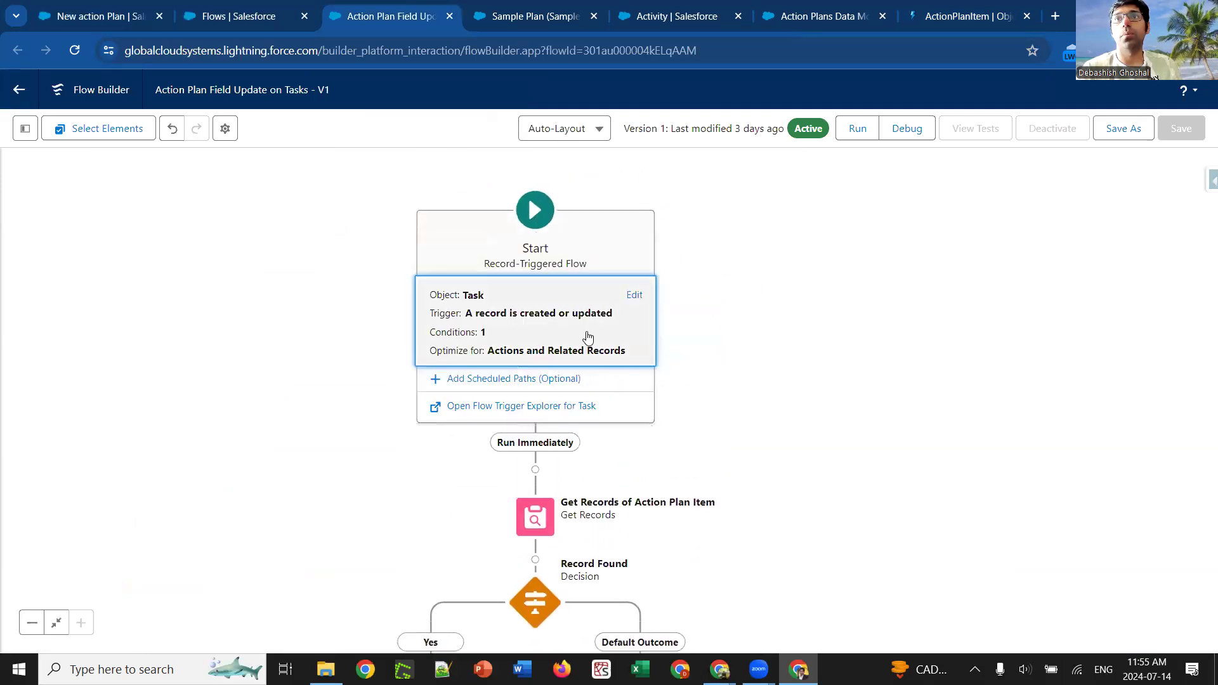
left_click(616, 331)
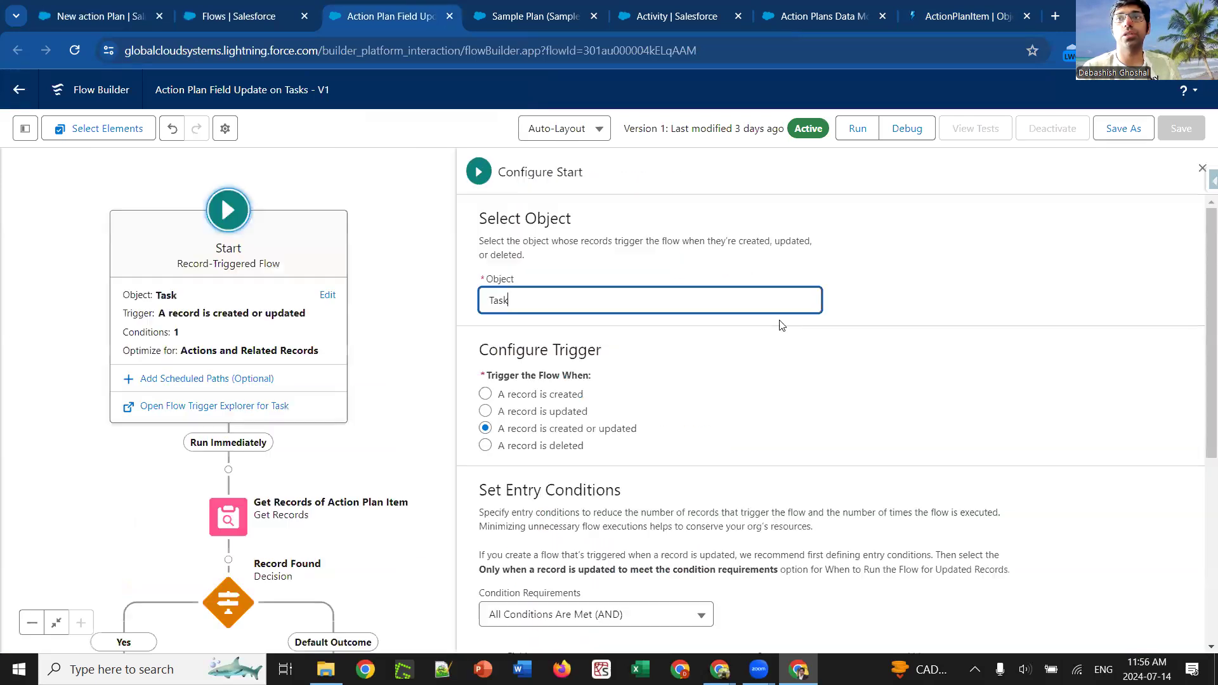
scroll(590, 343, "down", 5)
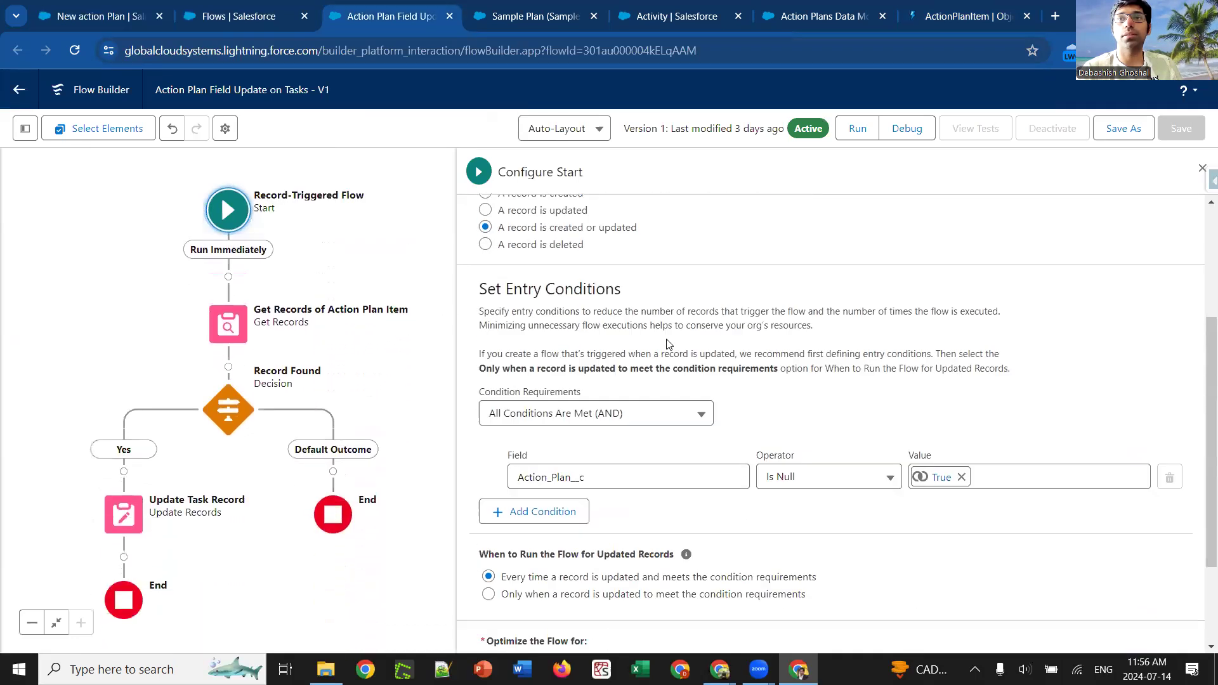
scroll(573, 334, "up", 5)
scroll(572, 340, "down", 3)
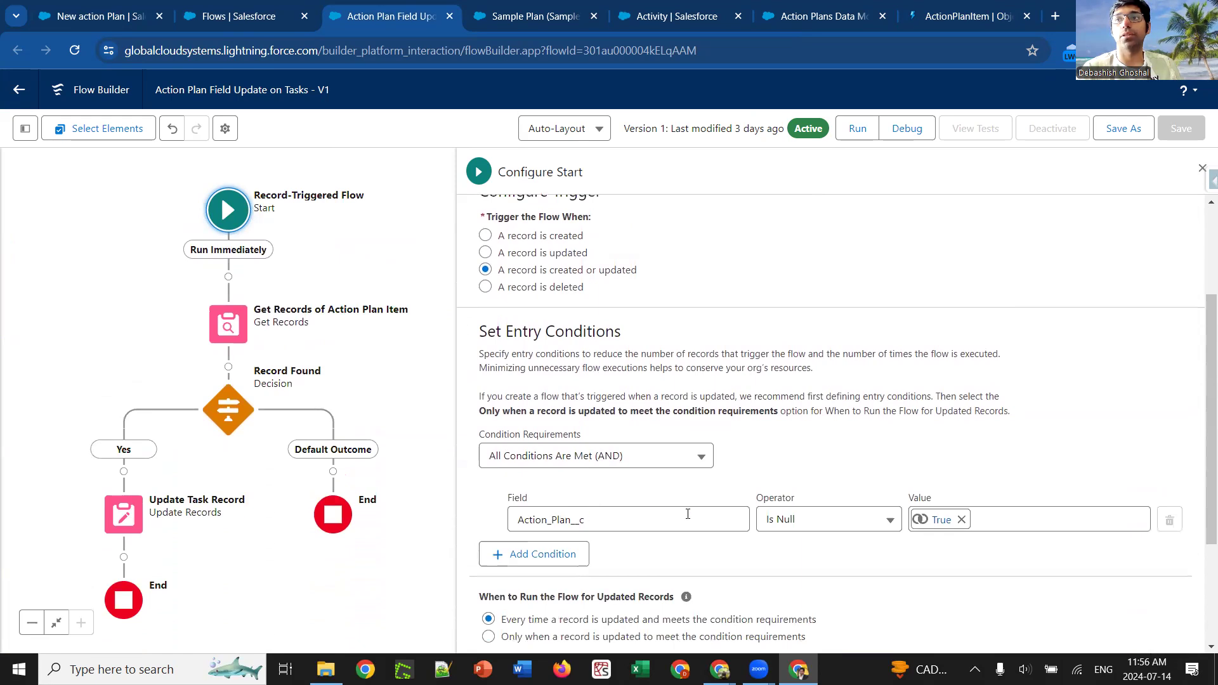
scroll(797, 361, "up", 3)
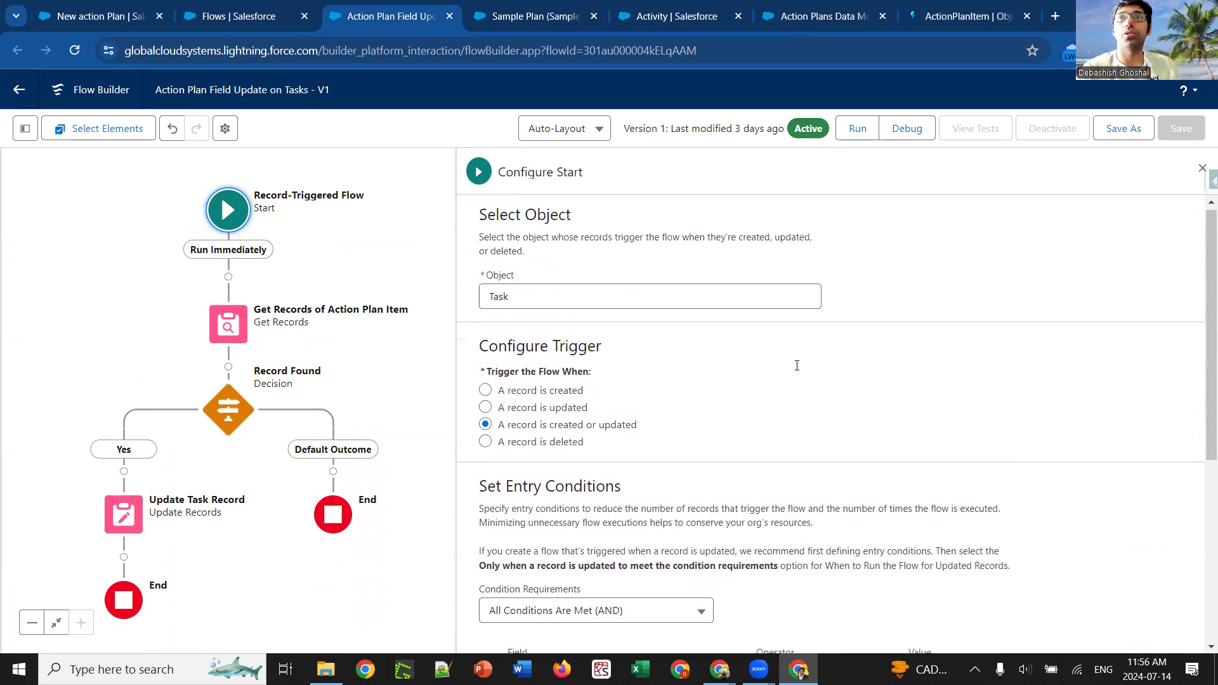
Step: Highlight the flow's trigger object, Task, and close the start configuration without changing it
left_click(540, 301)
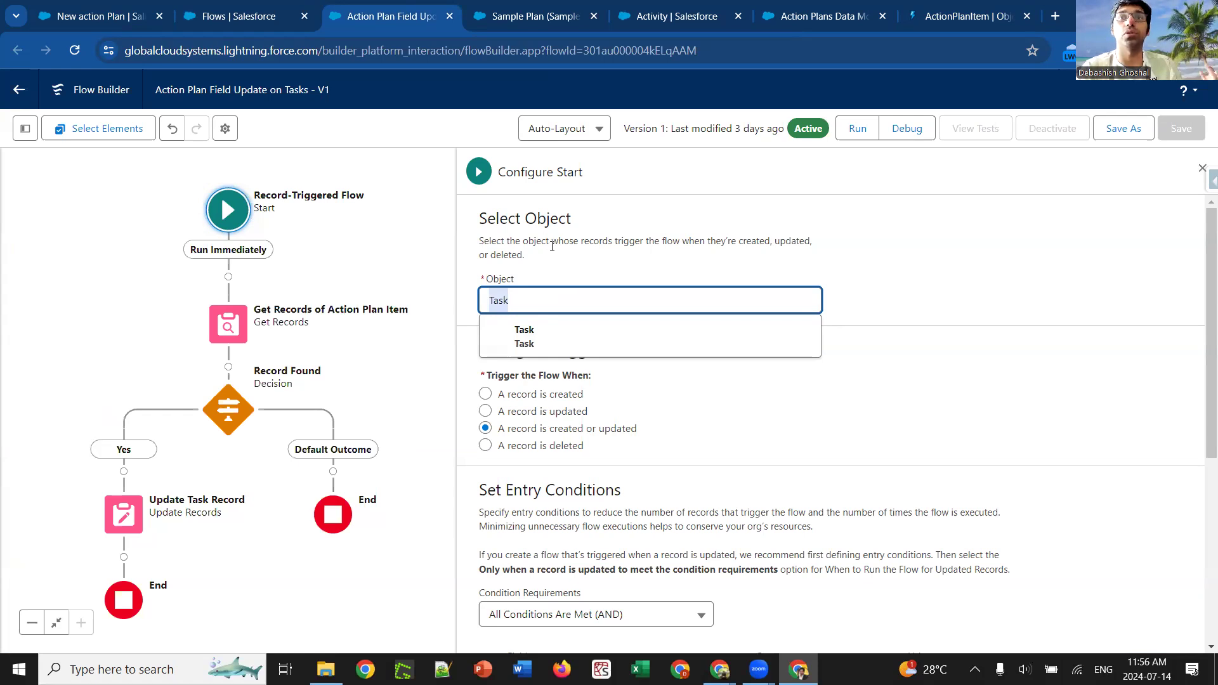
left_click(547, 299)
left_click_drag(527, 300, 464, 309)
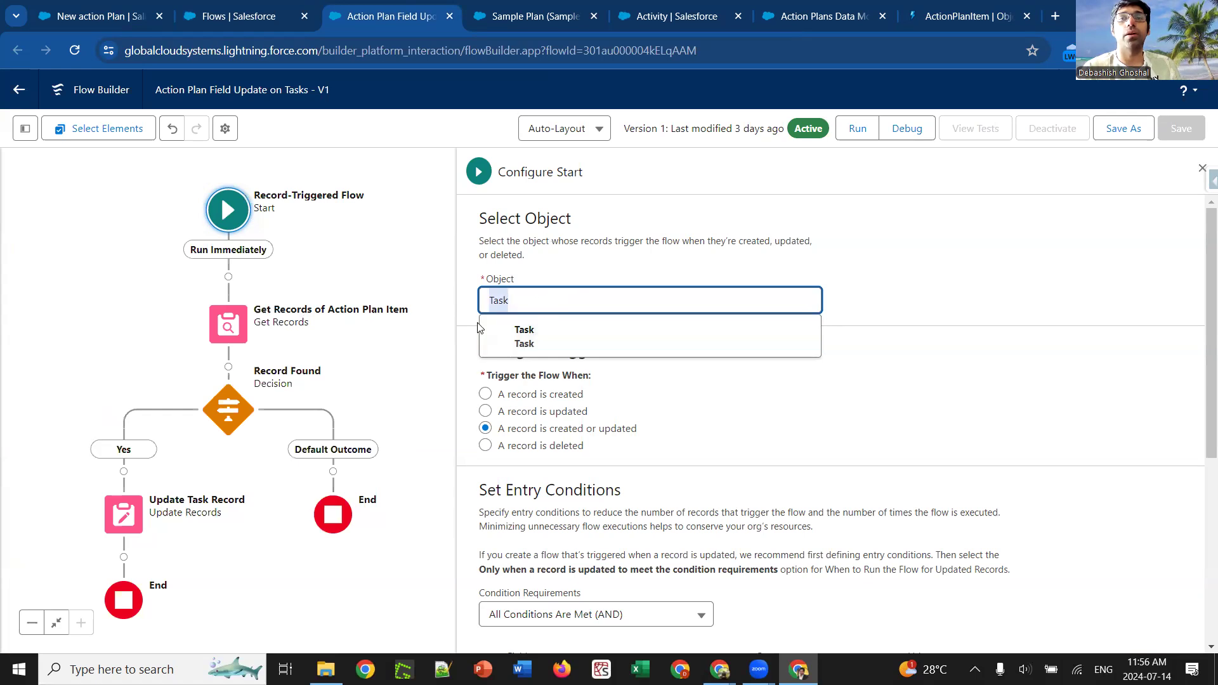
left_click(356, 283)
left_click(1203, 168)
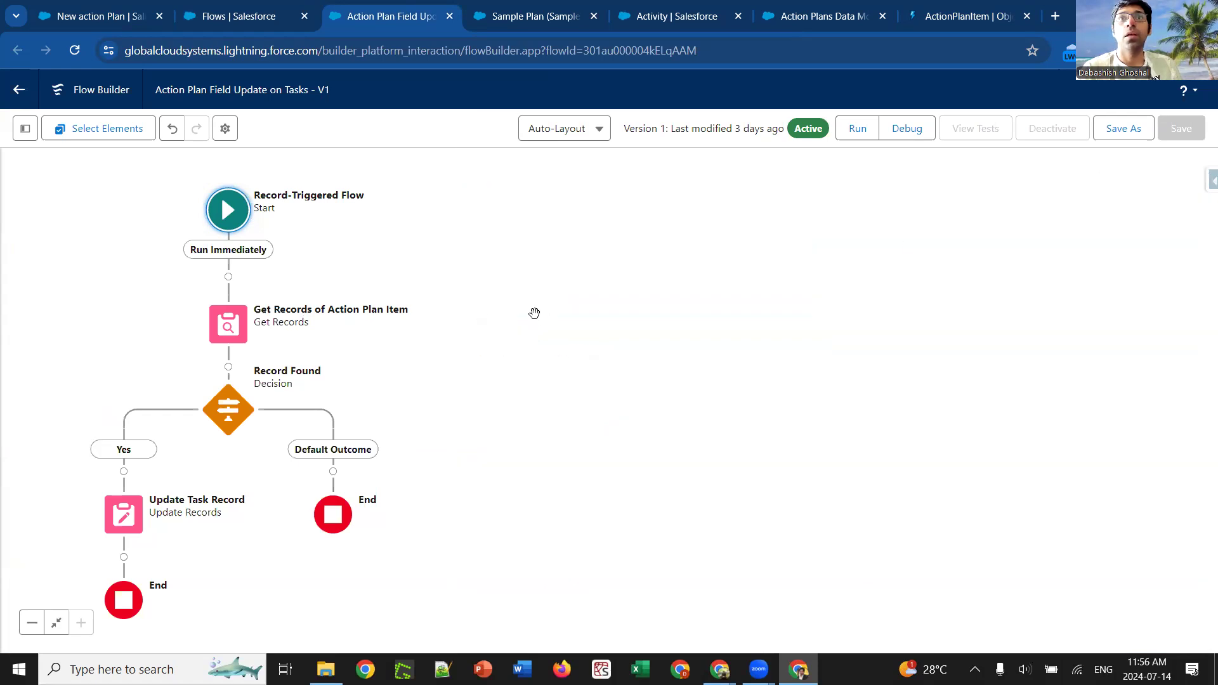
Step: Open the "Get Records of Action Plan Item" element and inspect the field and value of its ItemId filter condition
double_click(358, 287)
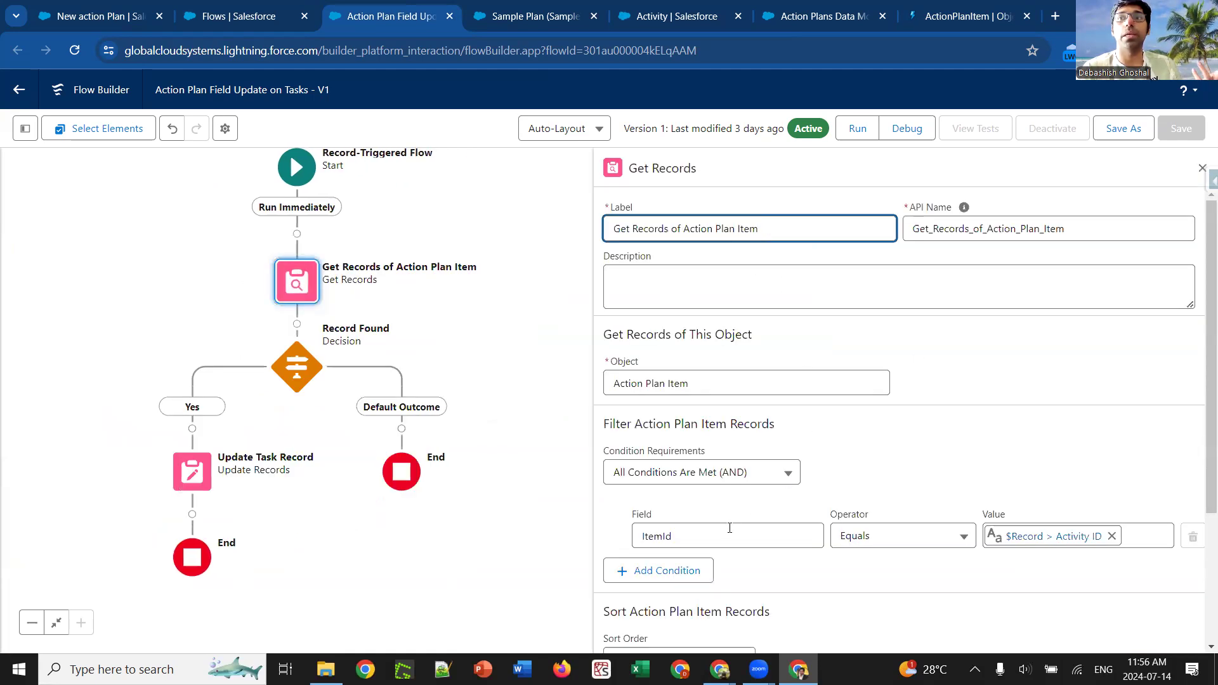
left_click(729, 528)
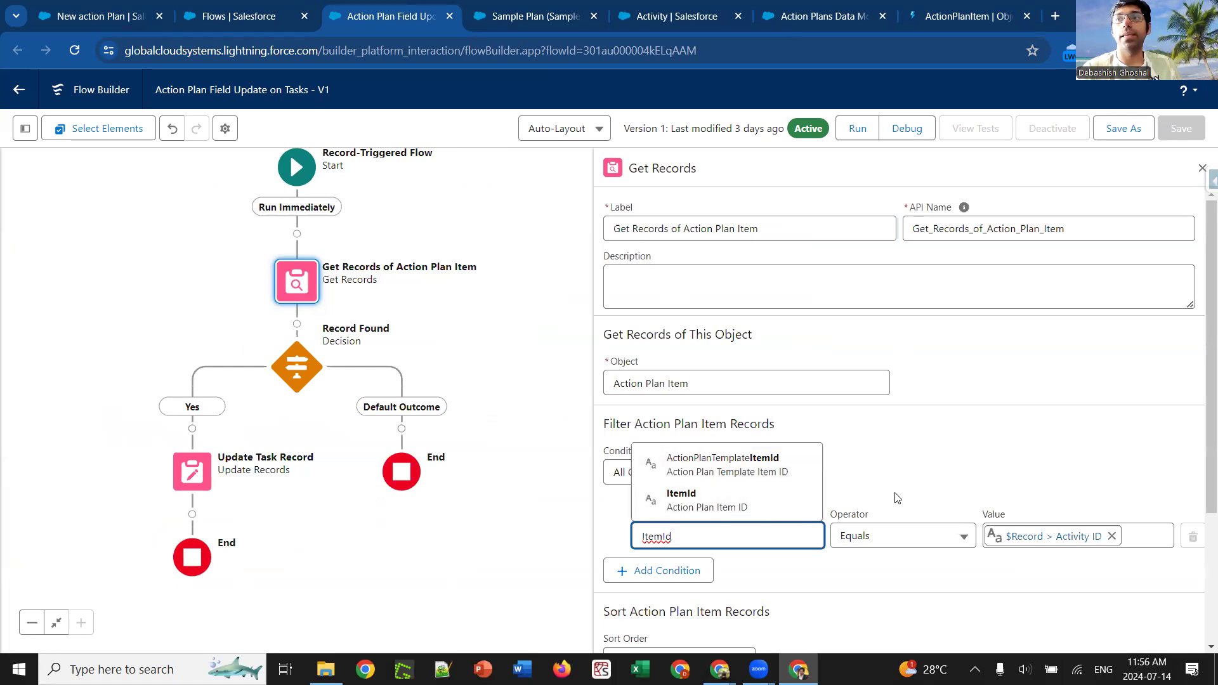
left_click(1028, 536)
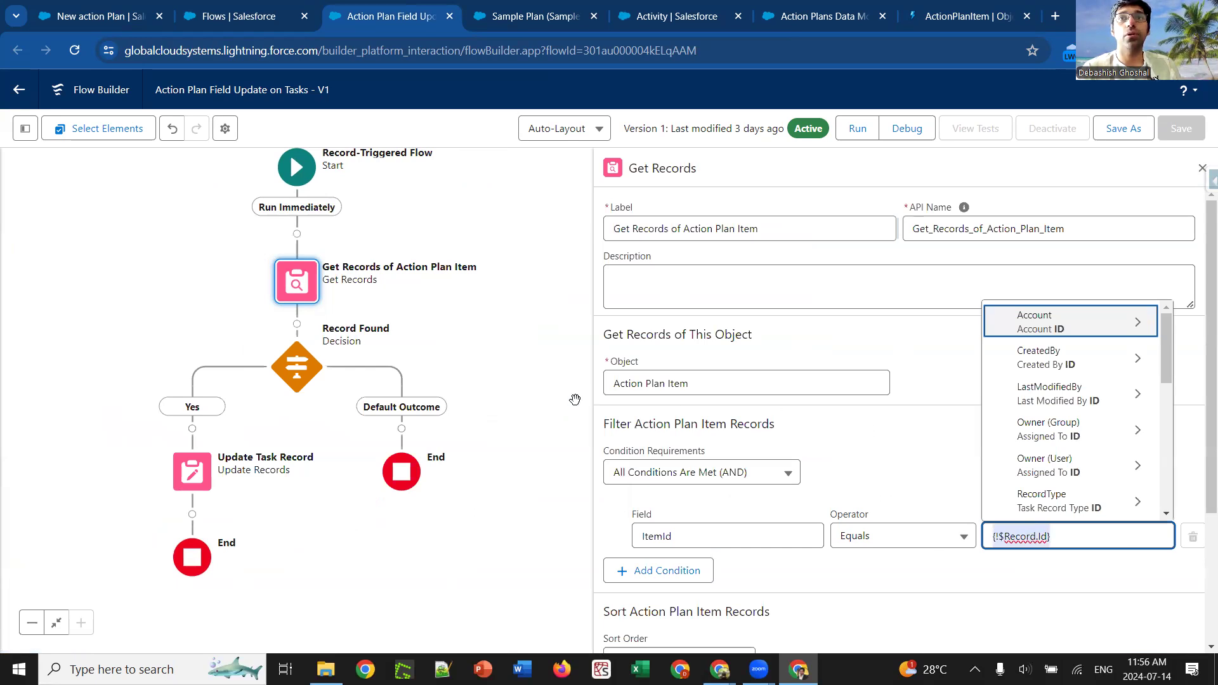
Step: Bring up the options of the Record Found decision and the Update Task Record element, and close the Get Records configuration
left_click(293, 369)
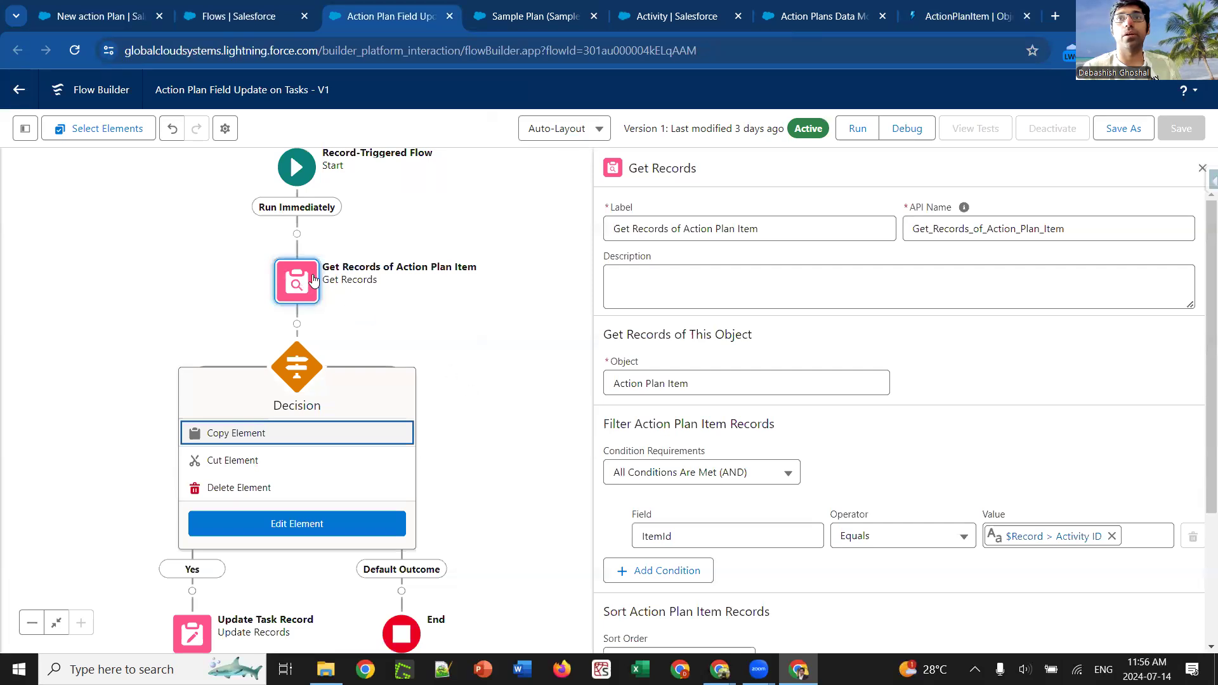
left_click(541, 374)
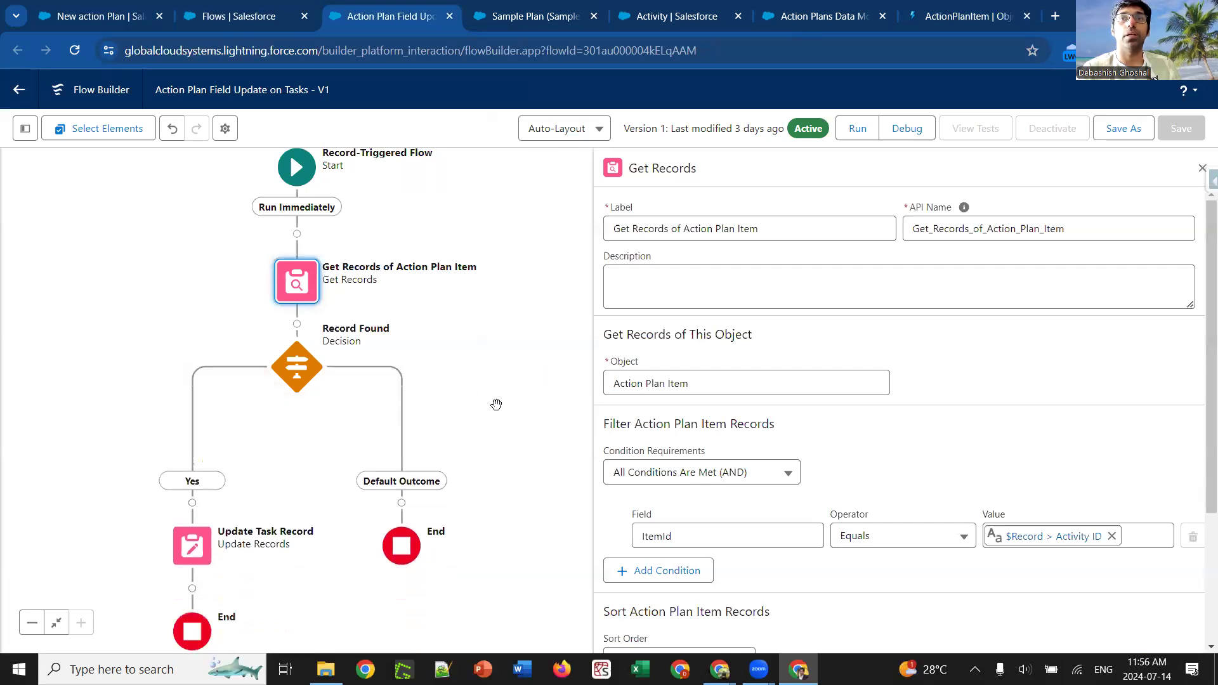
left_click(193, 472)
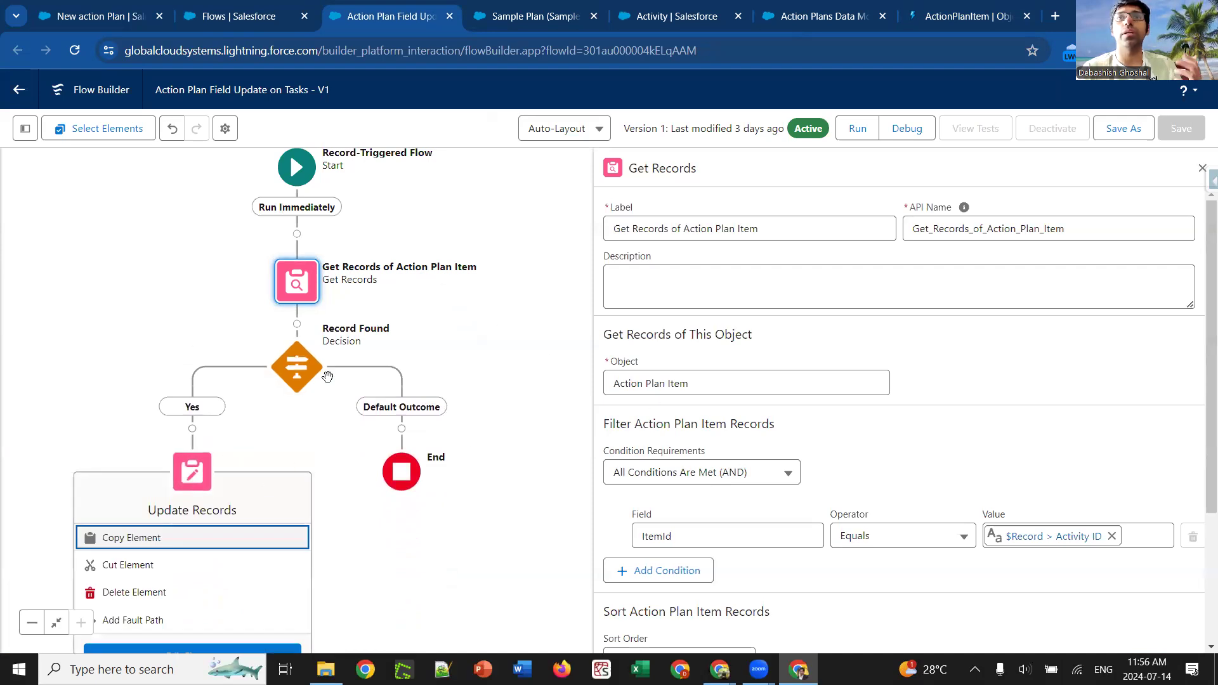
left_click(1202, 168)
left_click_drag(484, 232, 507, 283)
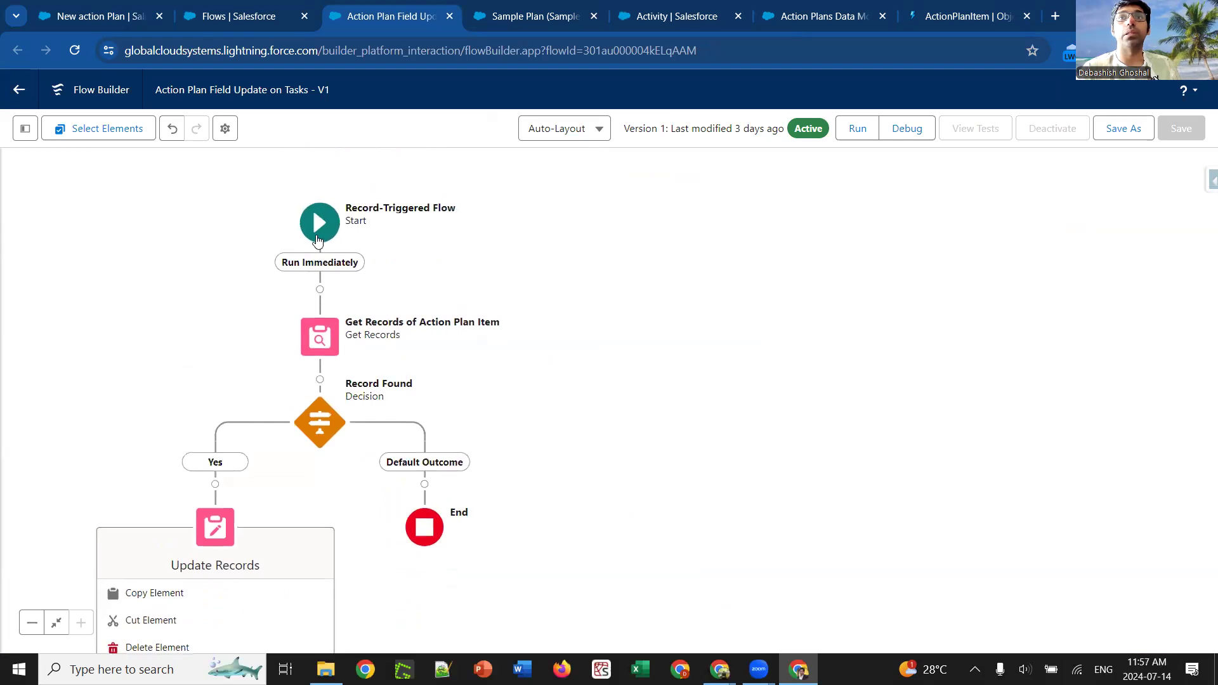
Step: Add a scheduled path labelled Scheduled to the flow's start, with When Task is Created or Updated as the time source
left_click(318, 240)
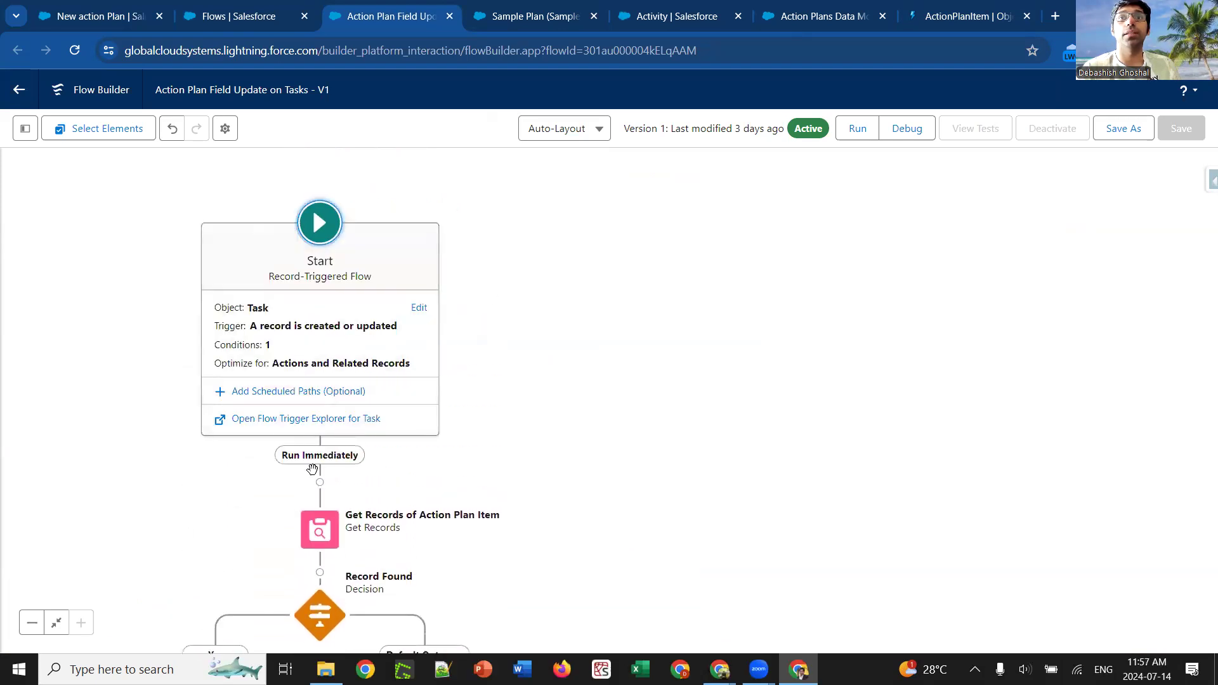
left_click(295, 392)
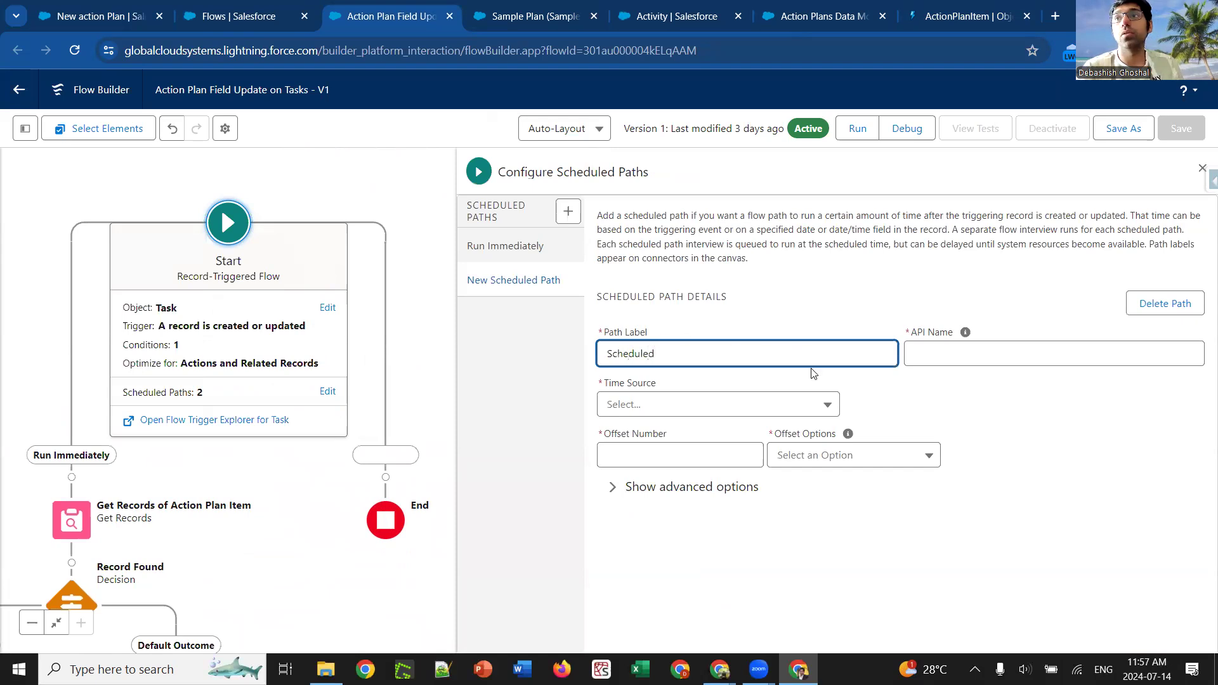
left_click(715, 406)
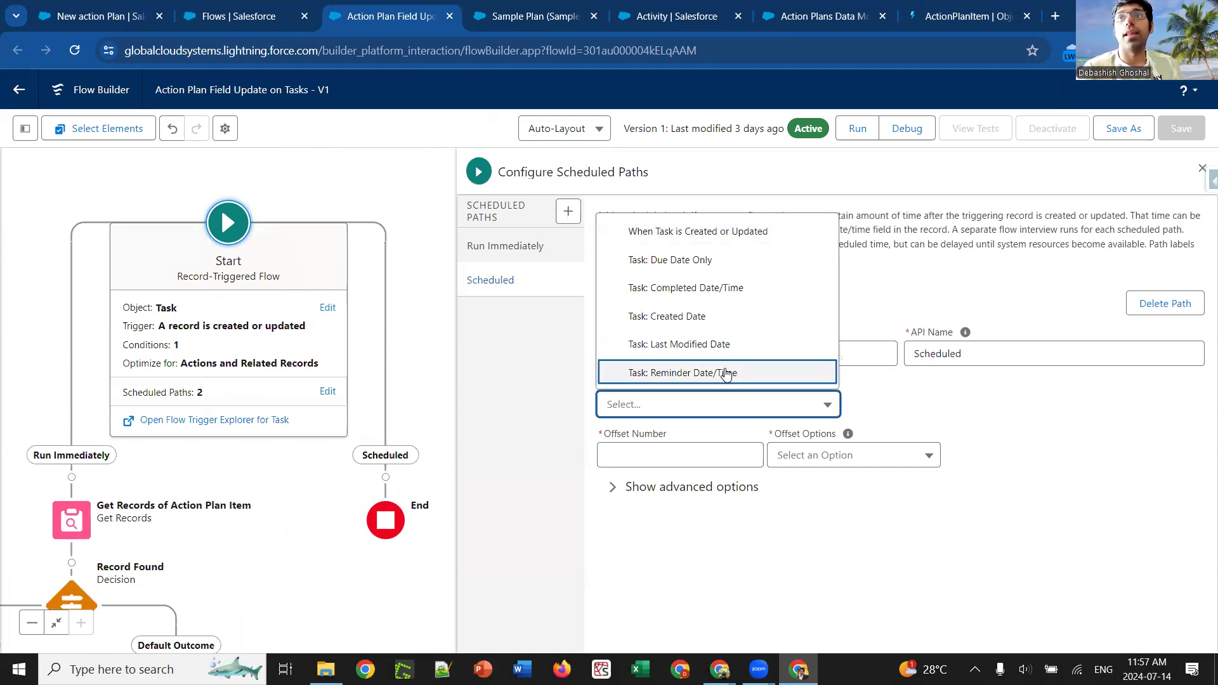
left_click(714, 232)
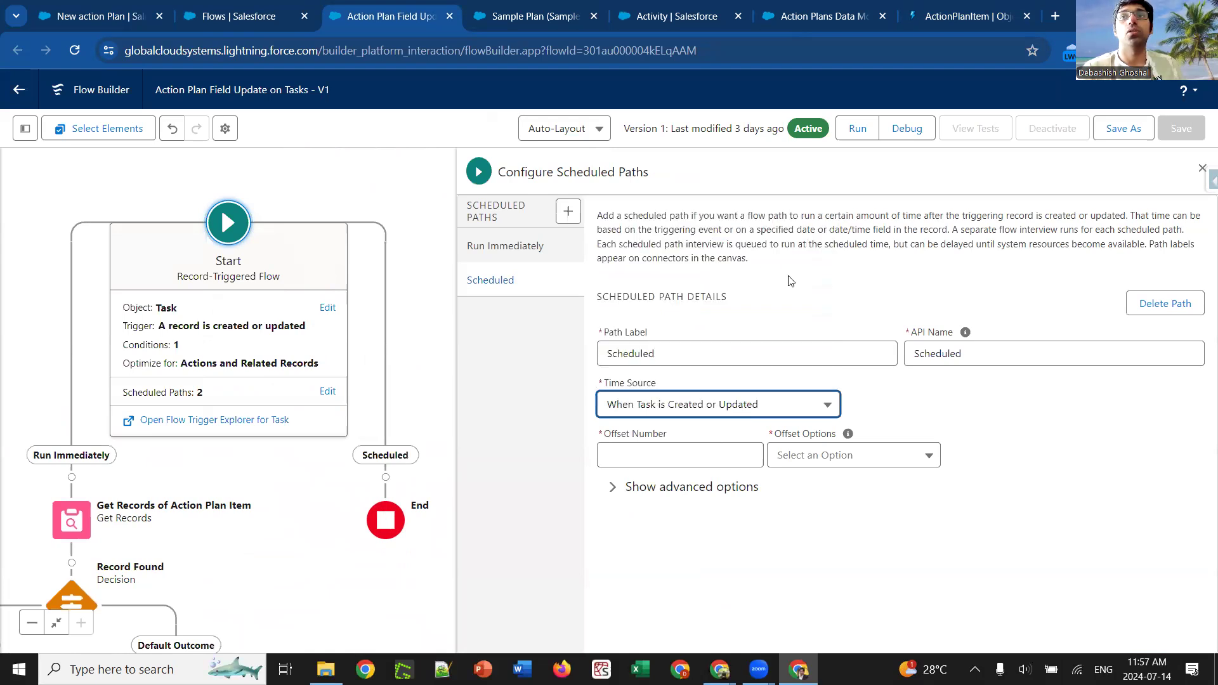
Step: Set the scheduled path's offset to 0 with the Minutes After option
left_click(704, 458)
type("0")
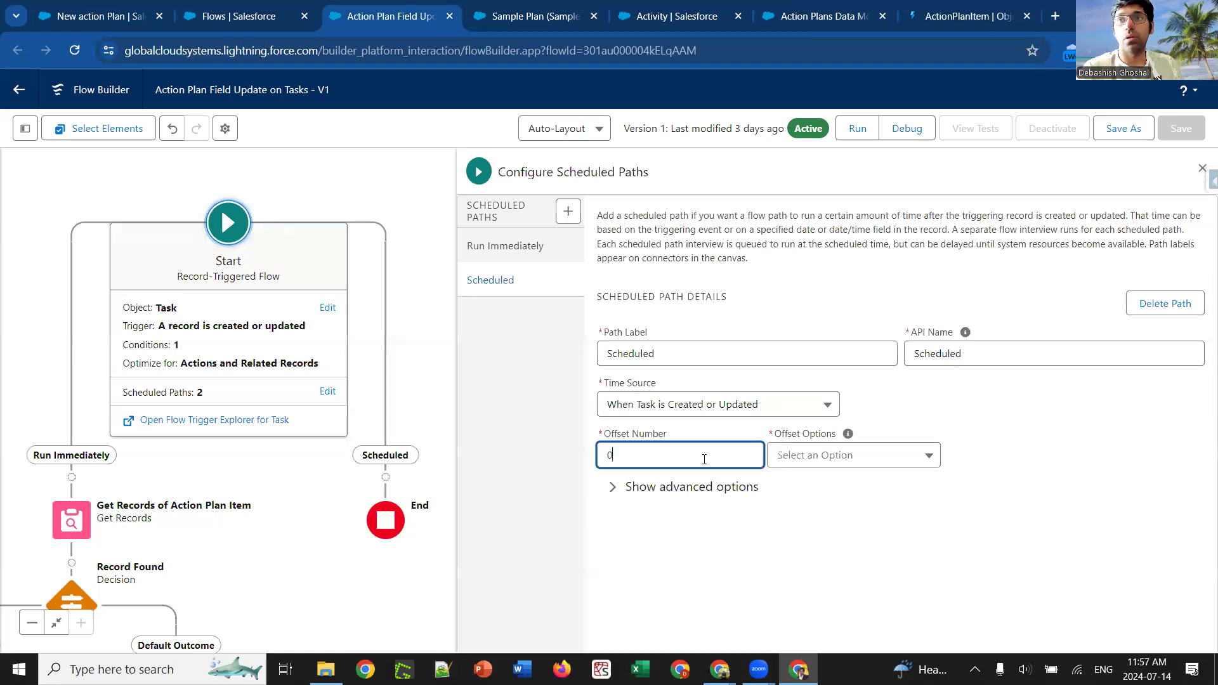
left_click(838, 457)
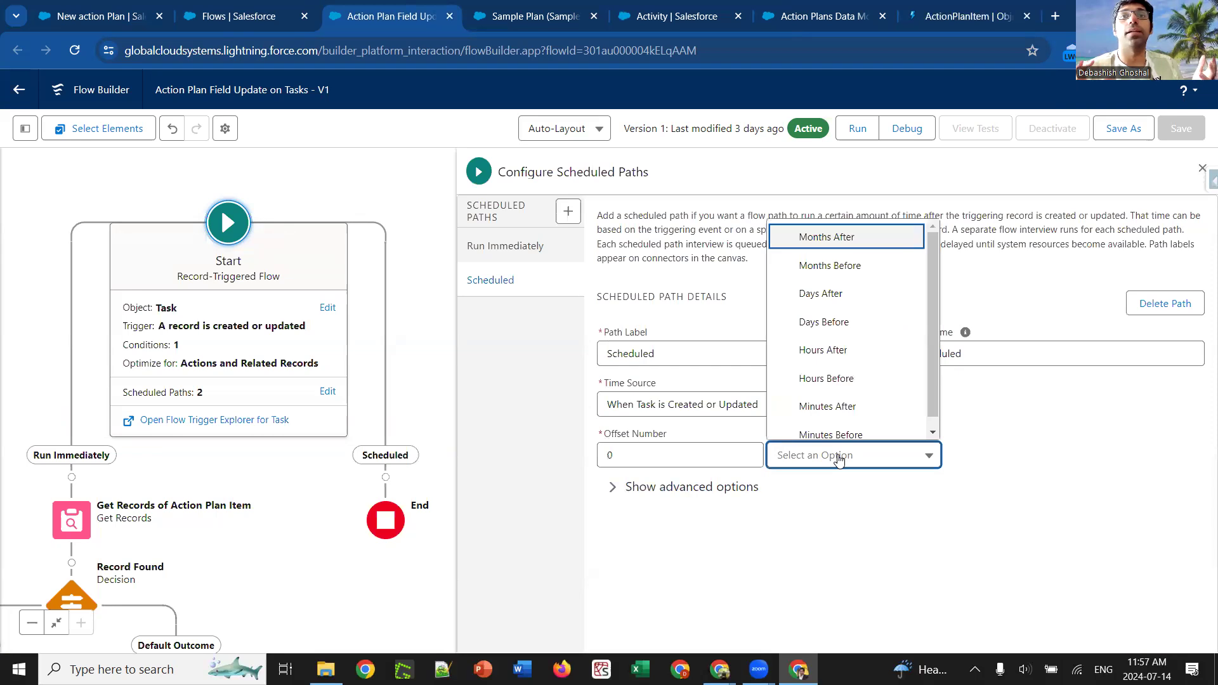
left_click(854, 398)
left_click(1000, 412)
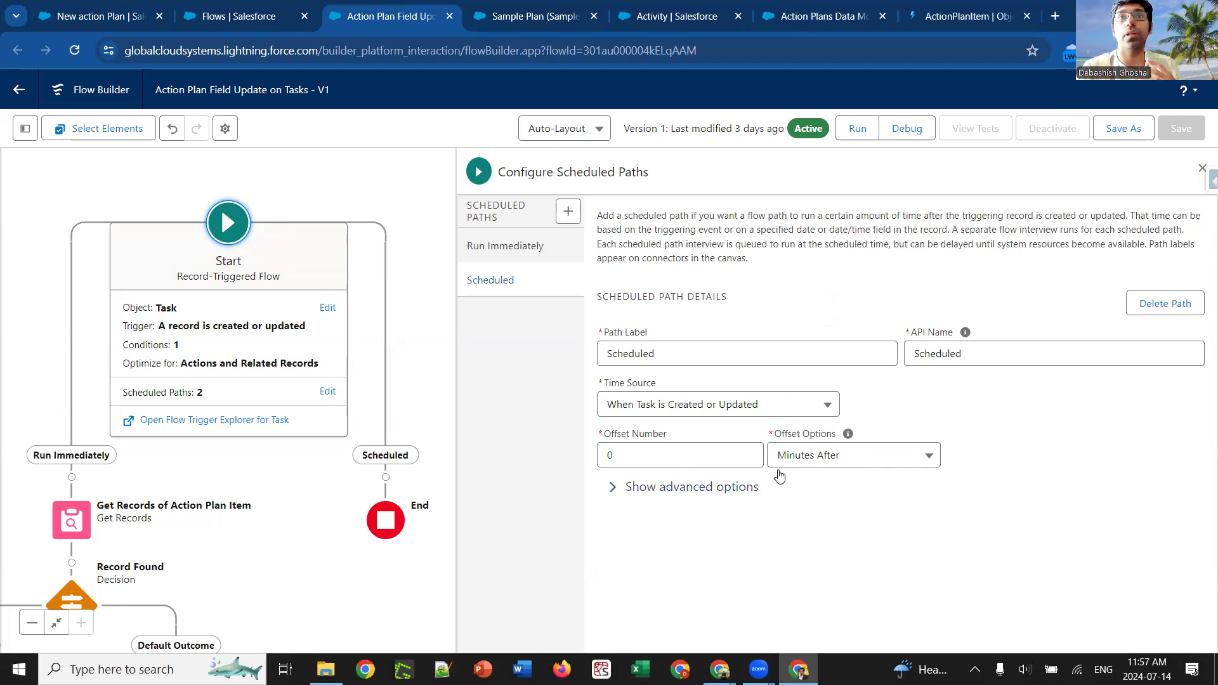
left_click(638, 449)
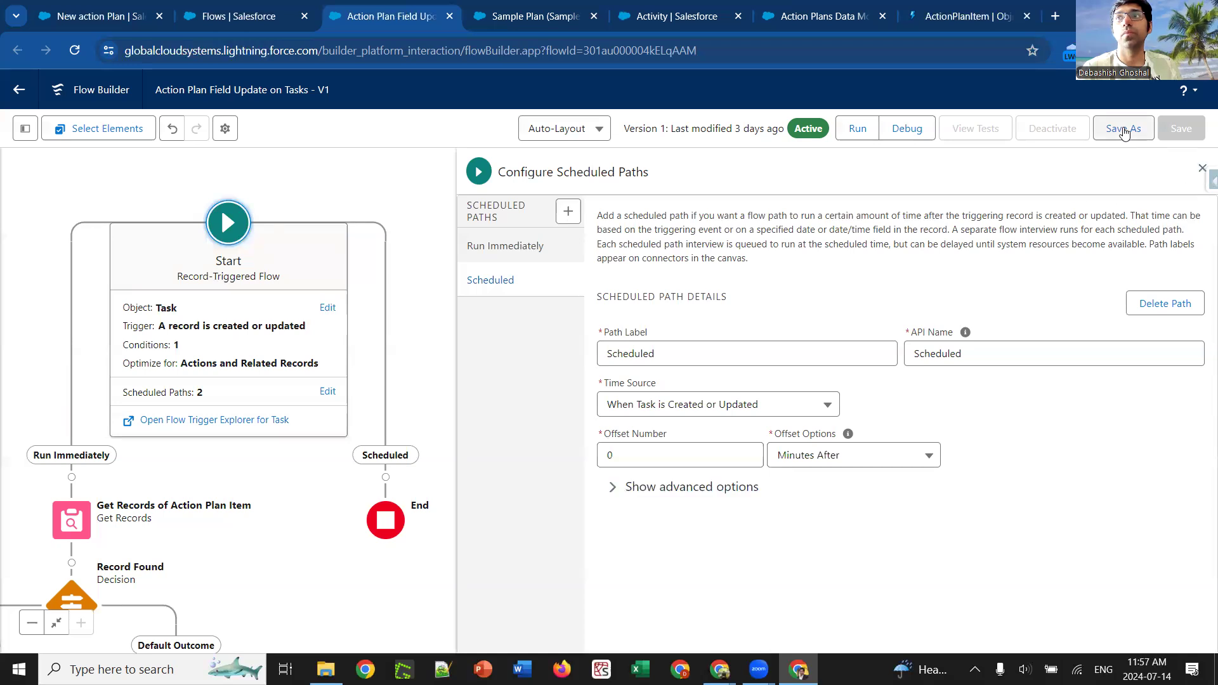
Step: Save the flow as a new version and close the scheduled path configuration
left_click(1123, 129)
left_click(904, 476)
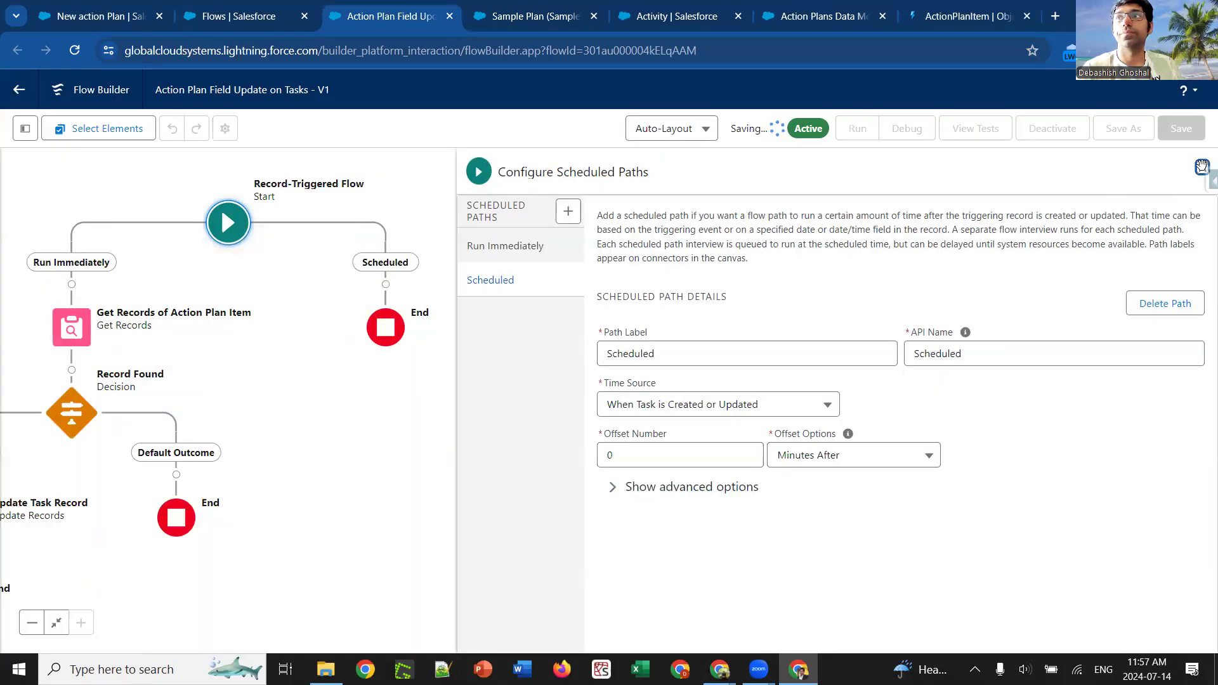
left_click(1201, 168)
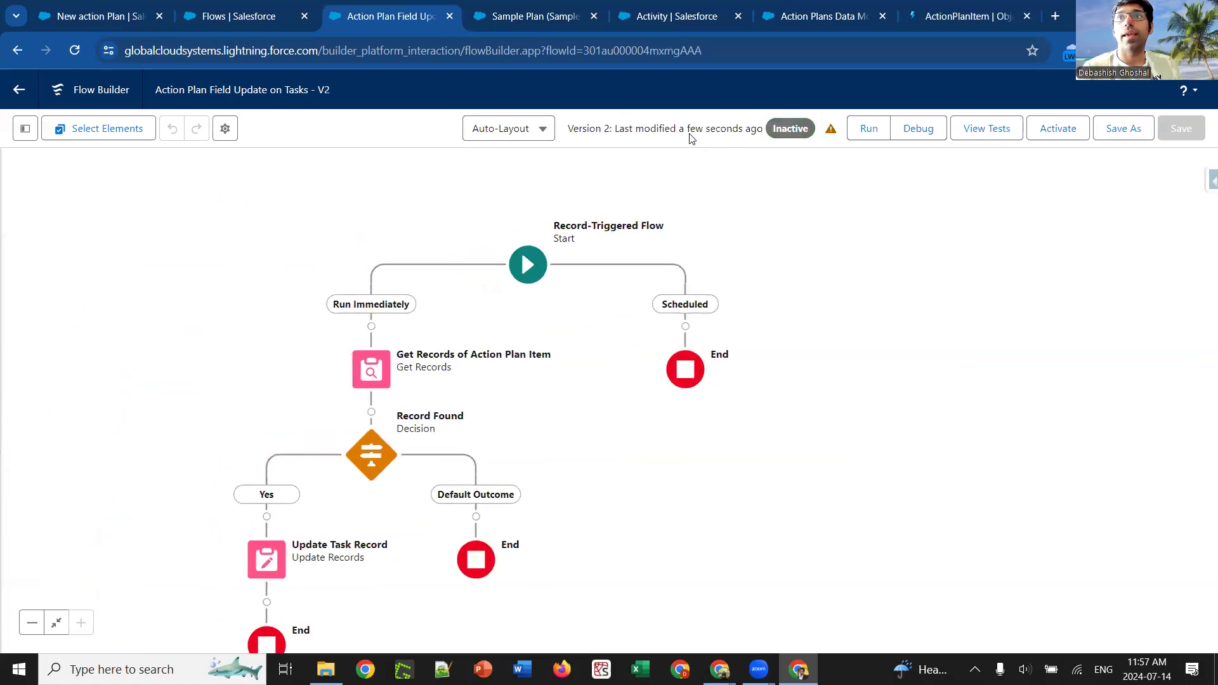
Step: Switch the flow layout to Free-Form and delete the Run Immediately connector between Start and Get Records
left_click(523, 130)
left_click(513, 189)
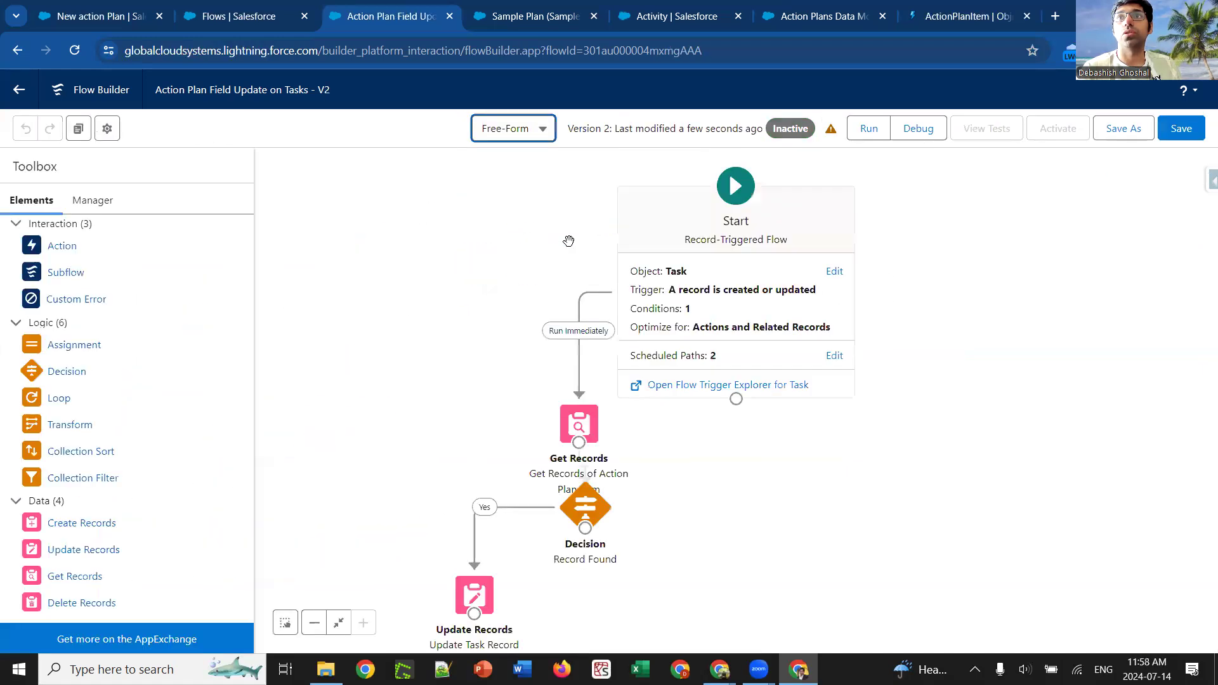
left_click(578, 352)
key("Delete")
Step: Connect Start to the Get Records of Action Plan Item element through the Scheduled path and save the flow
left_click_drag(736, 398, 578, 424)
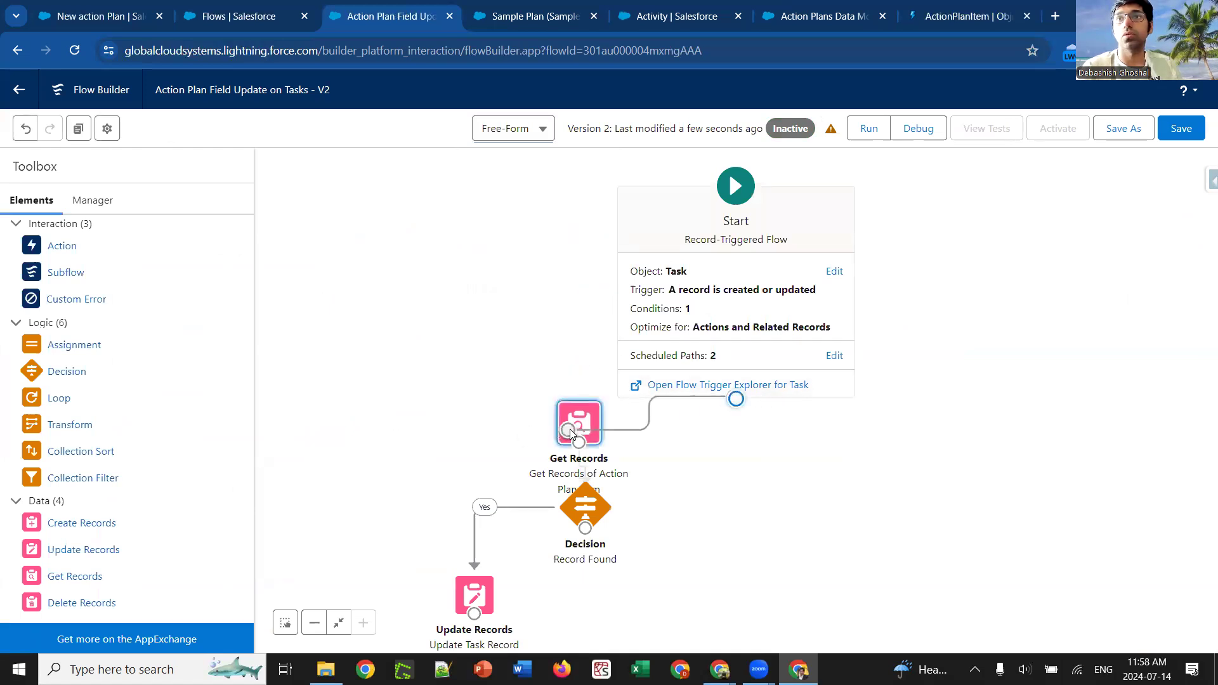
left_click(664, 380)
left_click(668, 433)
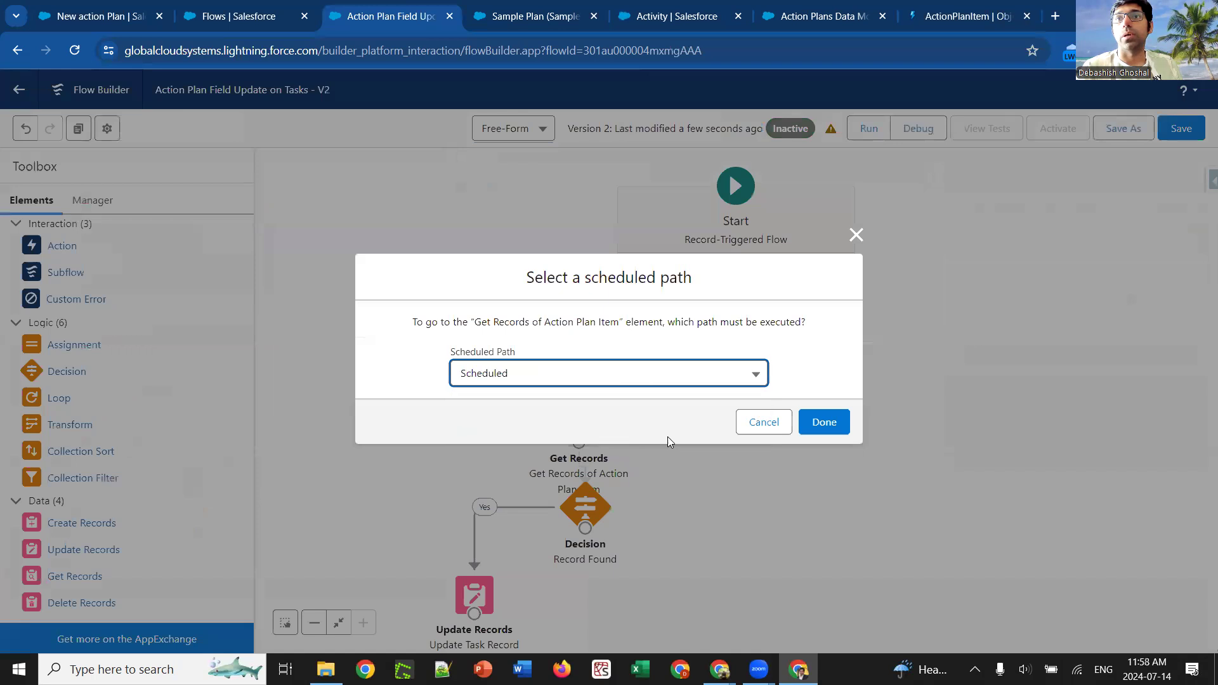
left_click(824, 422)
left_click(1182, 129)
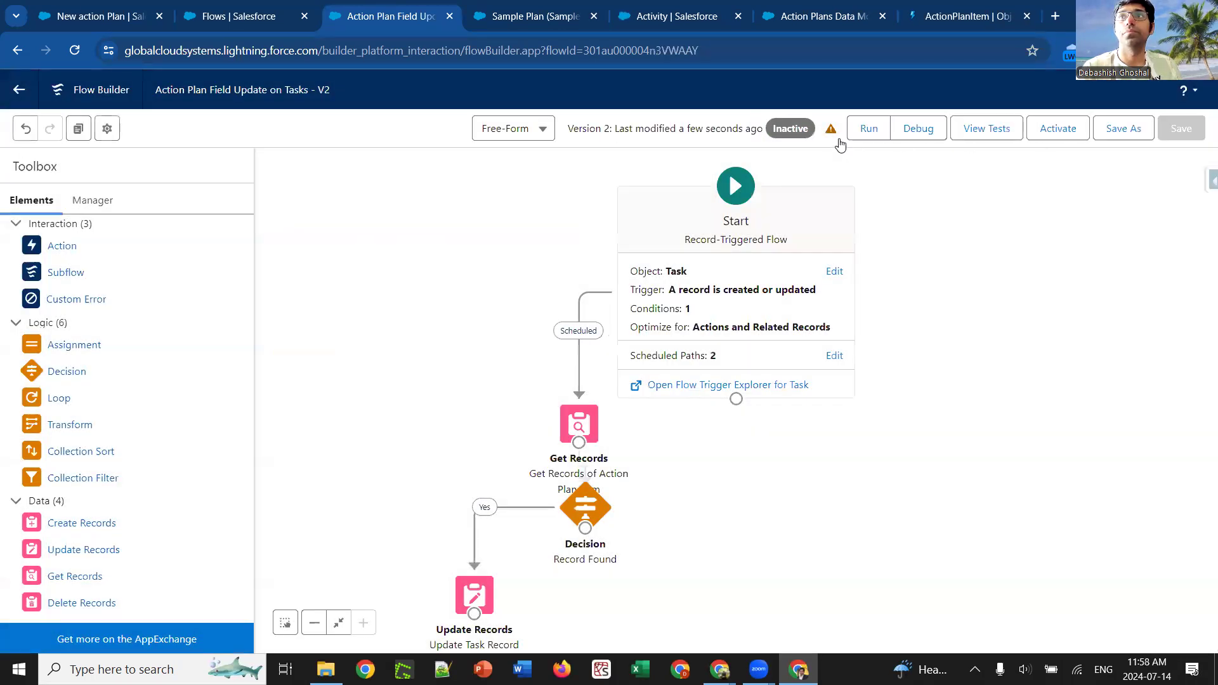
Step: Review the flow's activation issue and try to resolve it by setting the trigger to "A record is updated" and saving
left_click(830, 129)
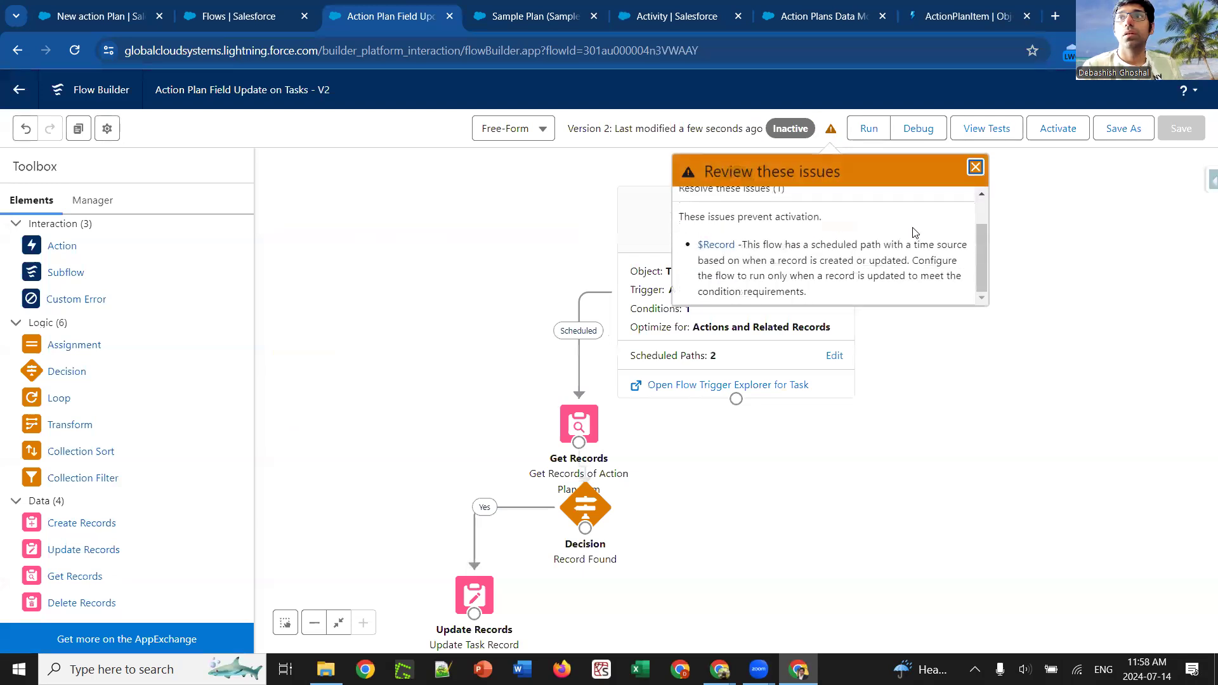
left_click(976, 167)
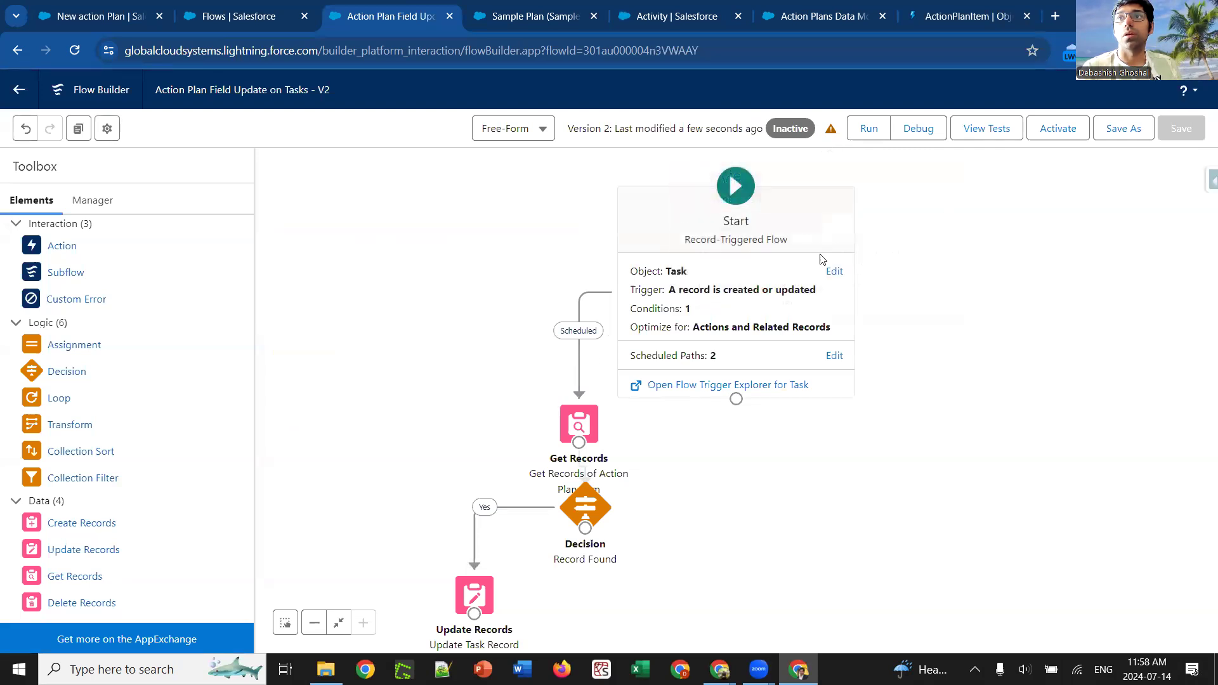
left_click(834, 270)
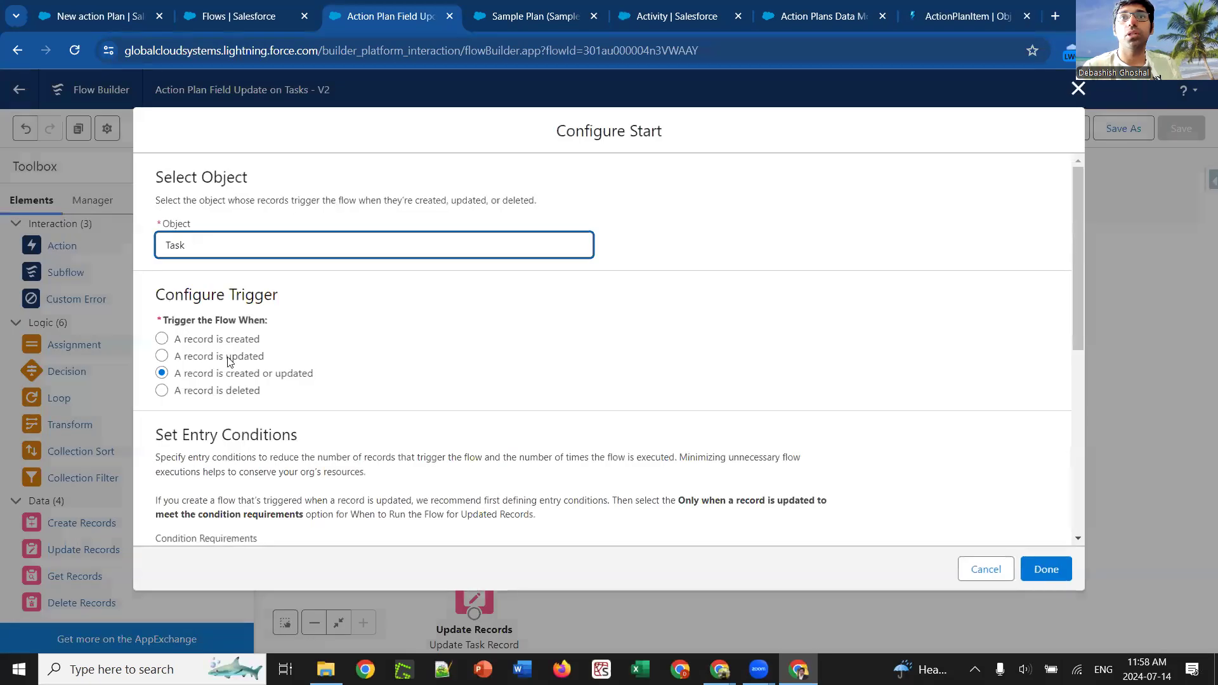
scroll(499, 379, "down", 5)
left_click(1061, 571)
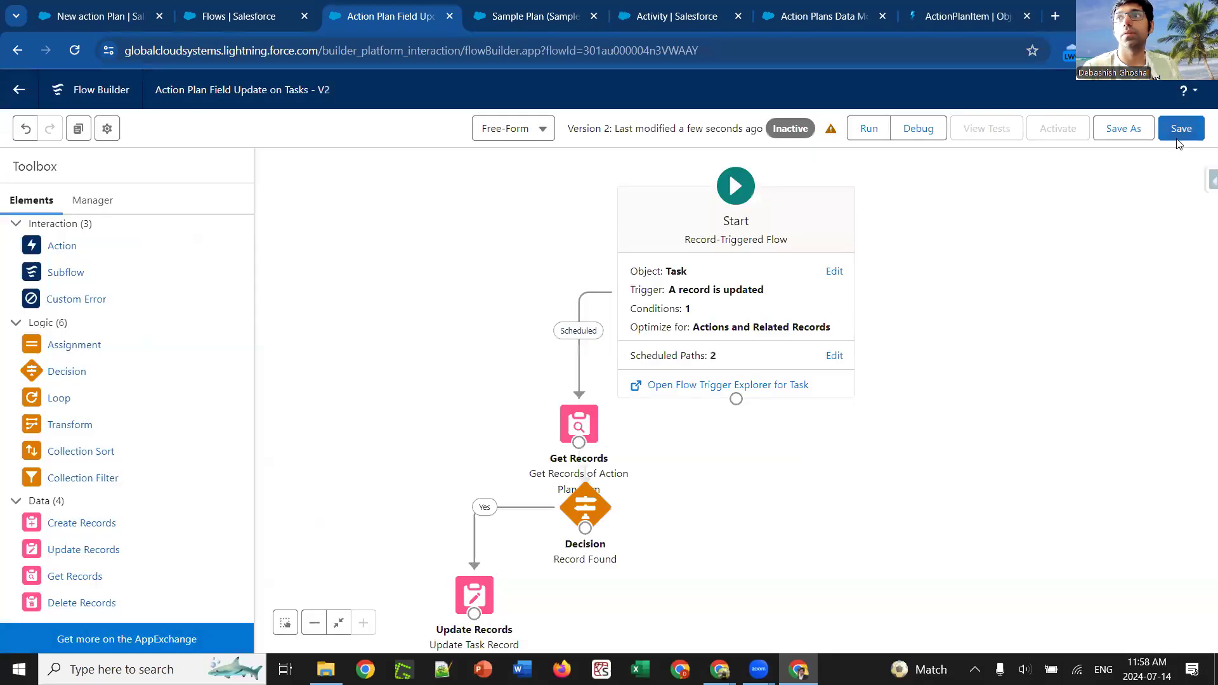
left_click(1178, 141)
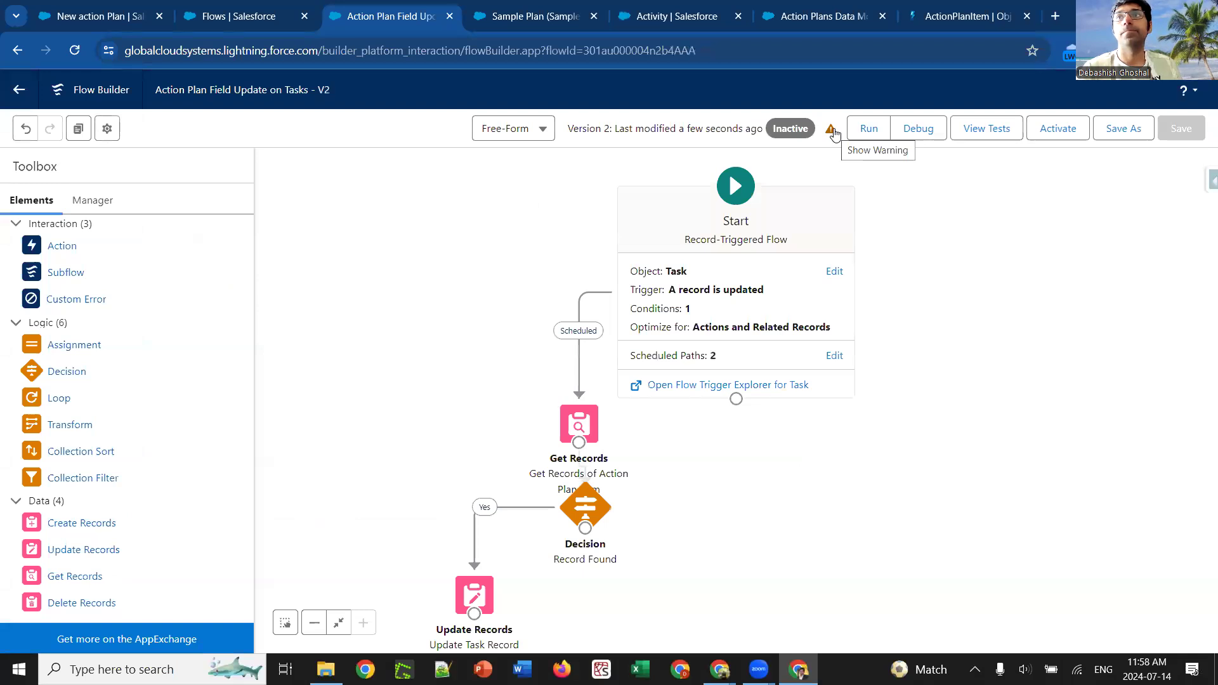
Step: Reopen the flow's warning and reread the issue text about the scheduled path's time source
left_click(832, 130)
left_click_drag(900, 251, 895, 292)
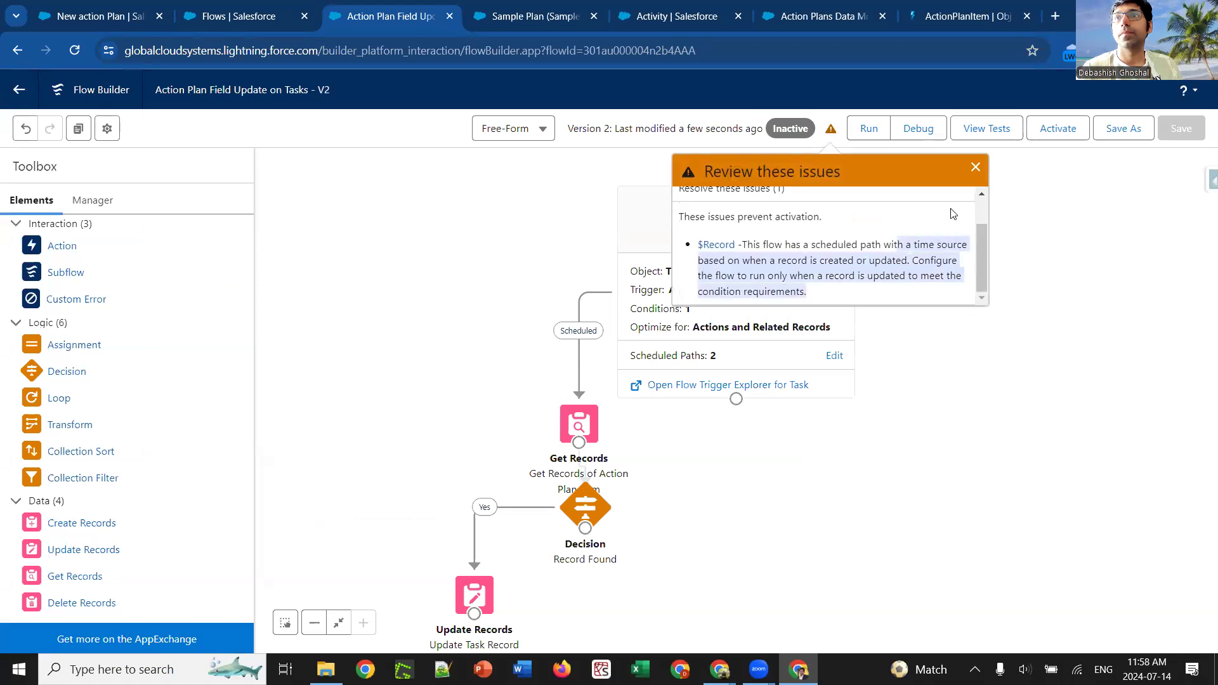
left_click(975, 167)
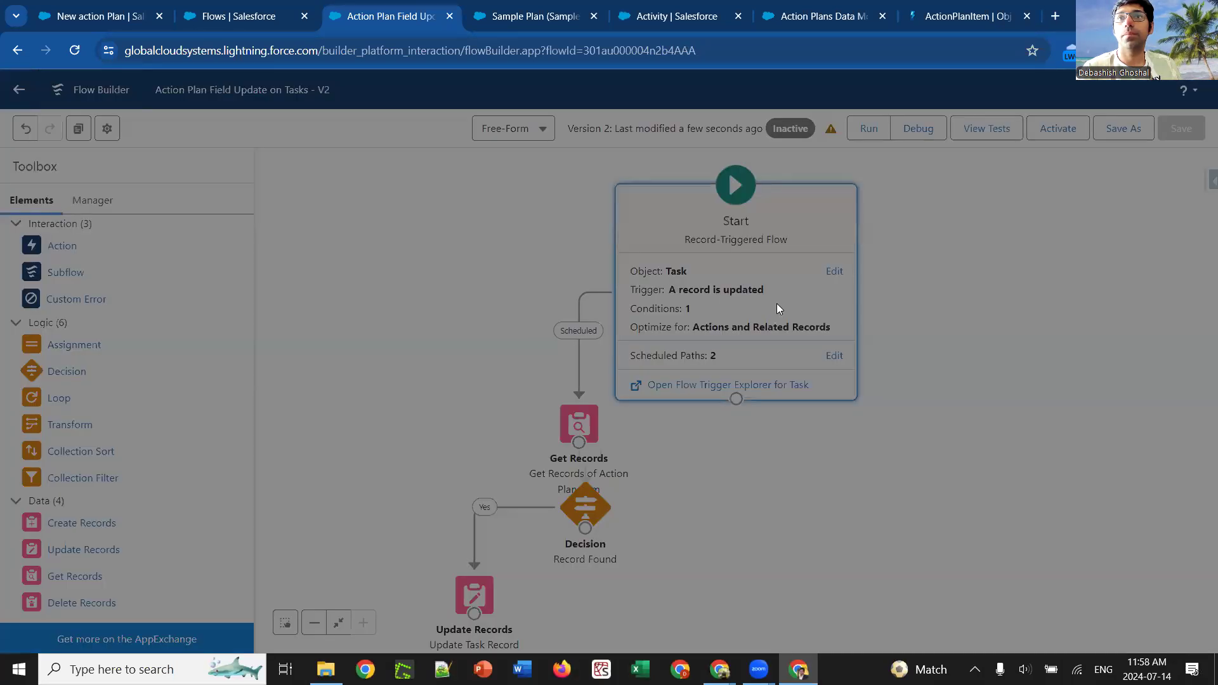
Step: Trigger the flow on created or updated records, only when updated to meet the condition requirements, and save and activate it
left_click(776, 303)
scroll(246, 334, "up", 2)
left_click(231, 291)
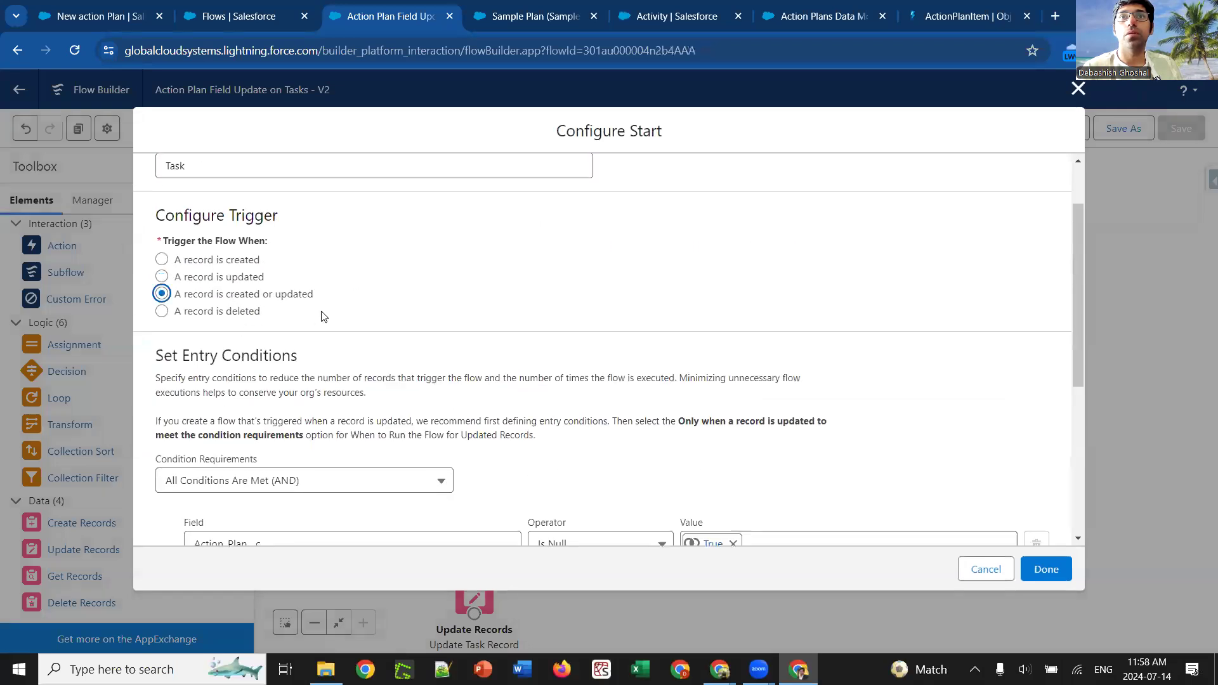
scroll(235, 330, "down", 5)
left_click(239, 352)
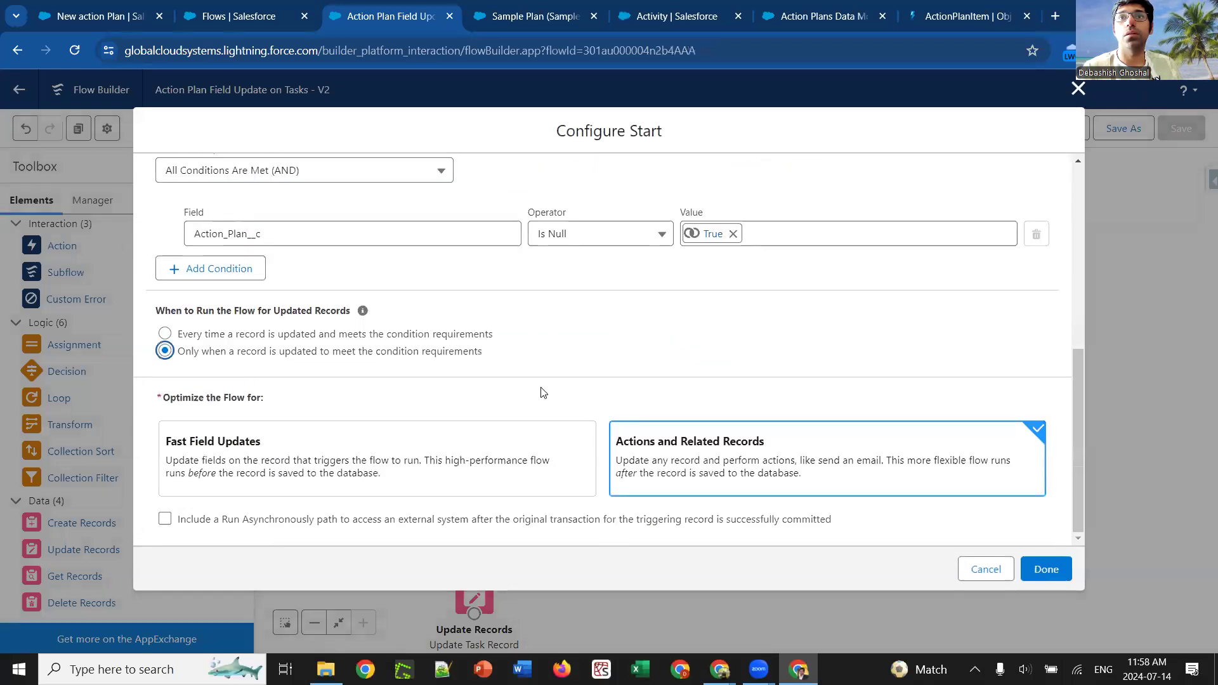
left_click(1039, 571)
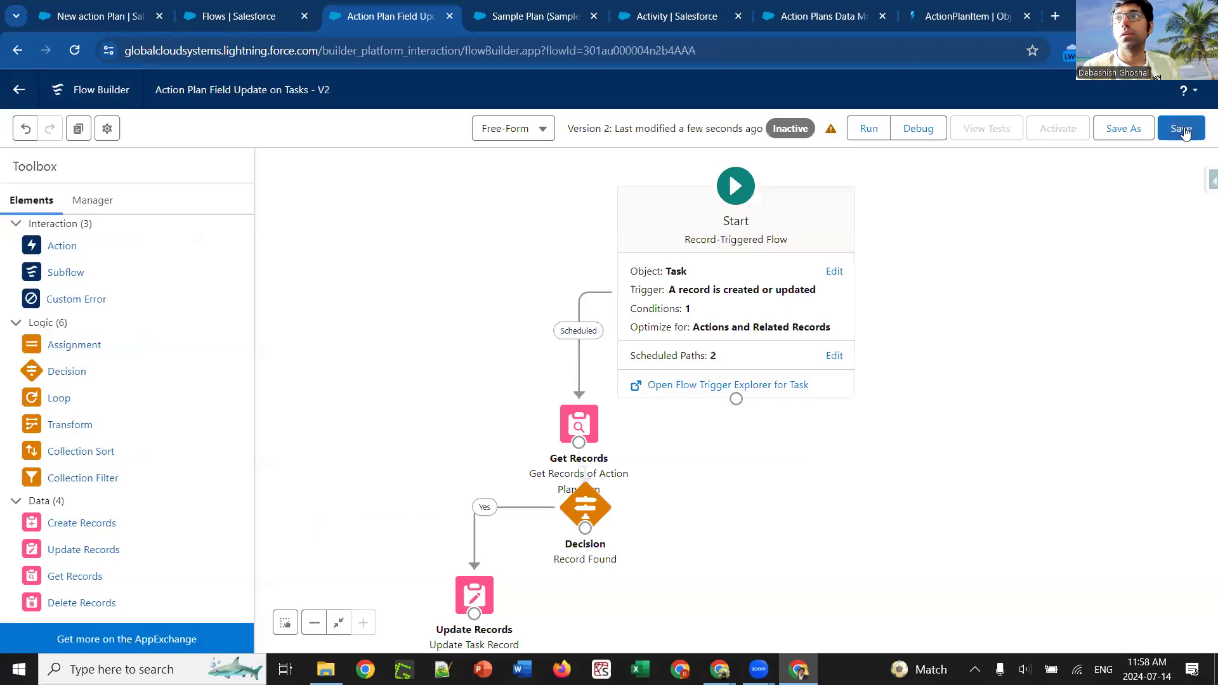
left_click(1180, 129)
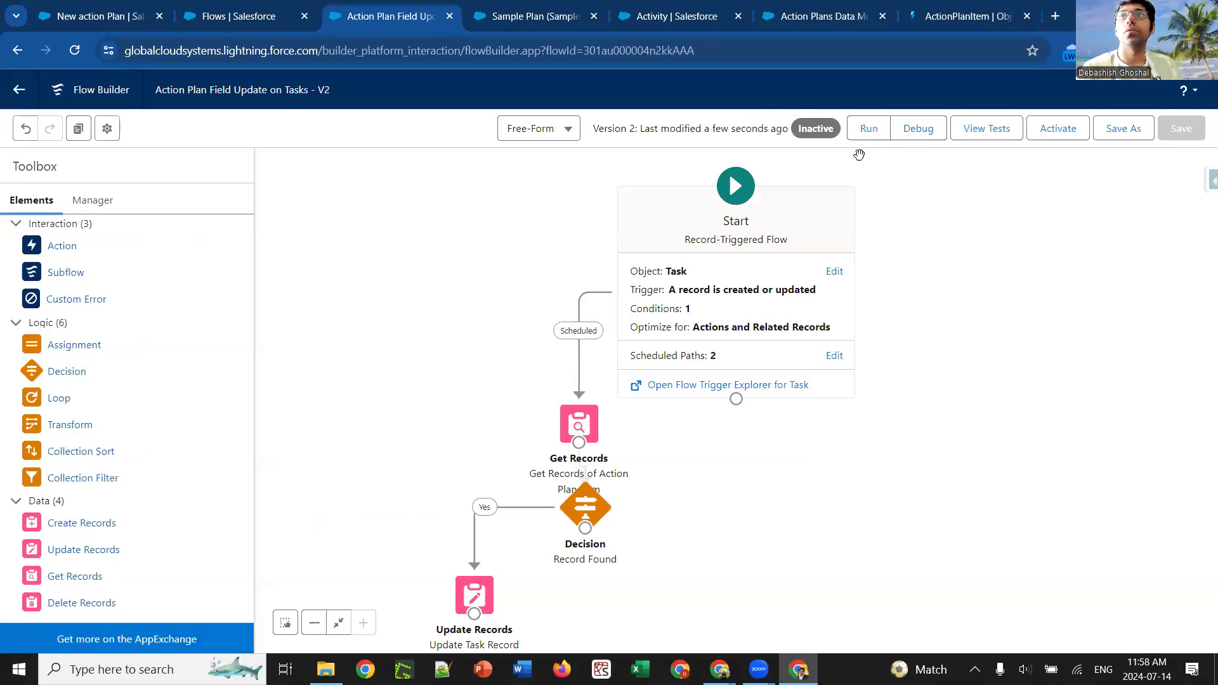
left_click(1061, 135)
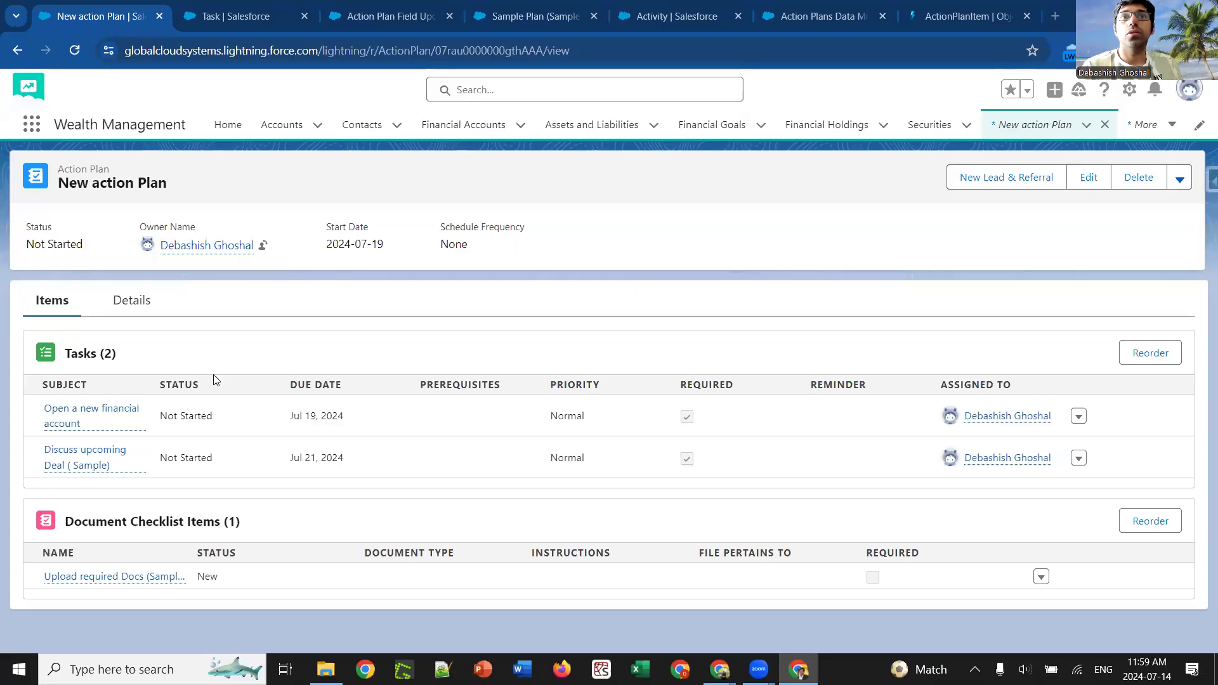
Step: Open the target record Project Phonix(Sample) from the action plan's details and show the deal's action plans
left_click(145, 314)
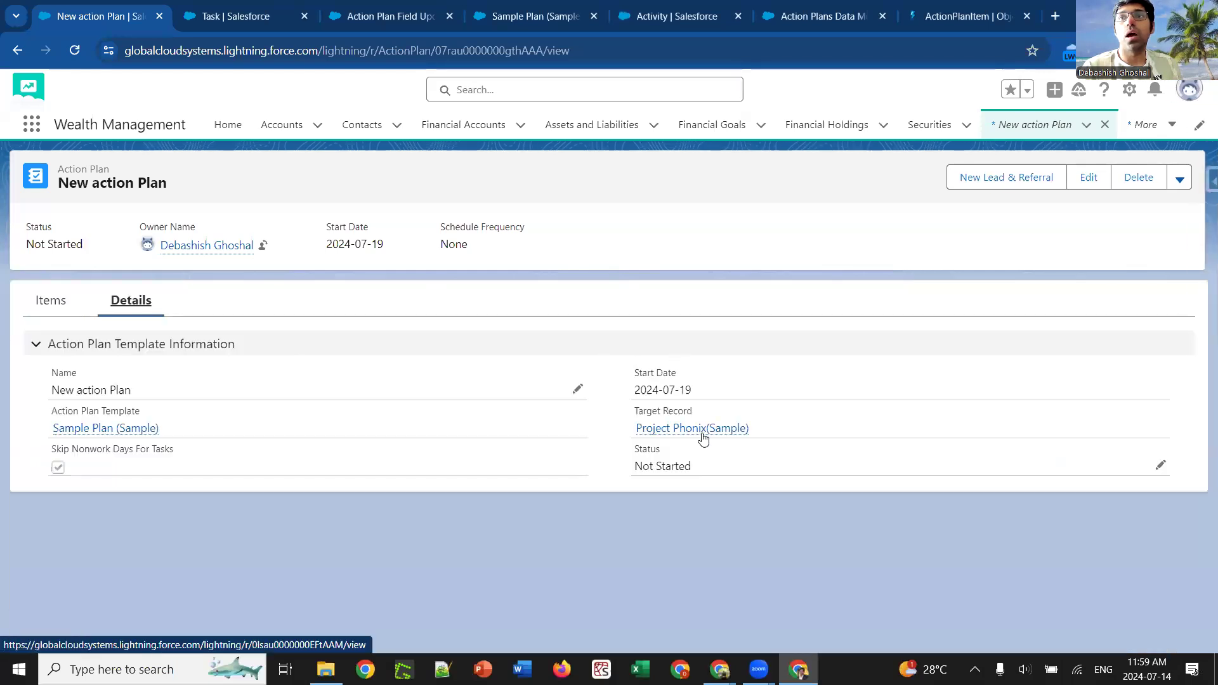
left_click(703, 438)
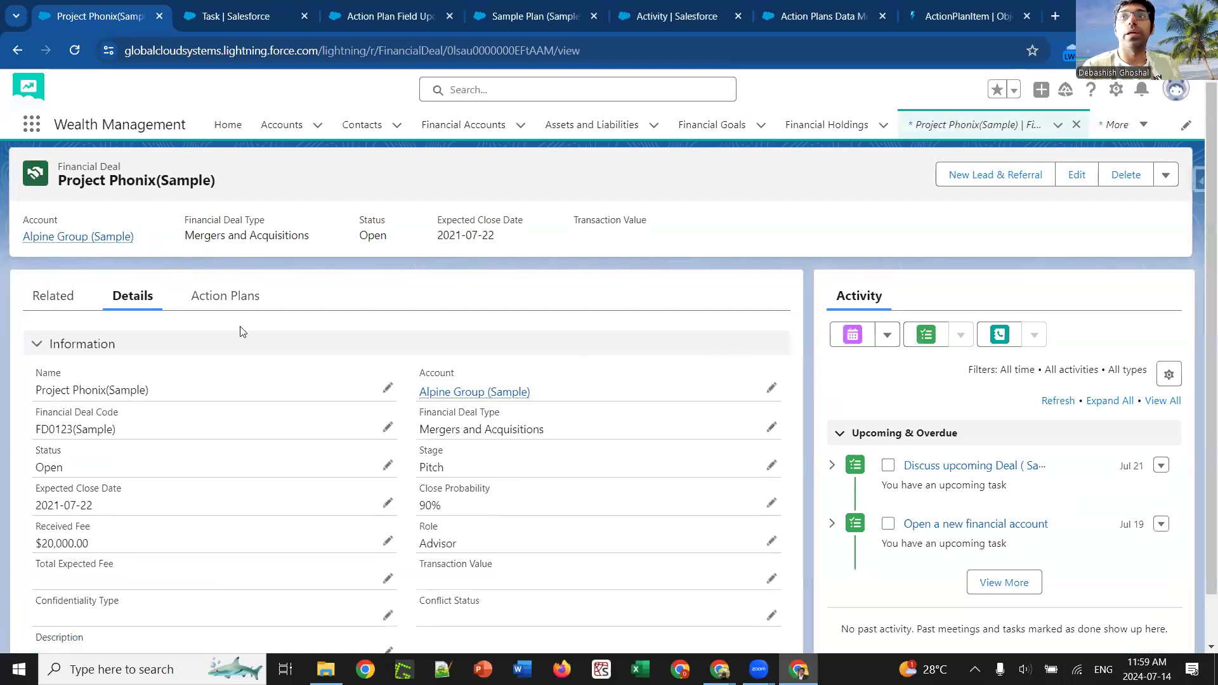
left_click(223, 297)
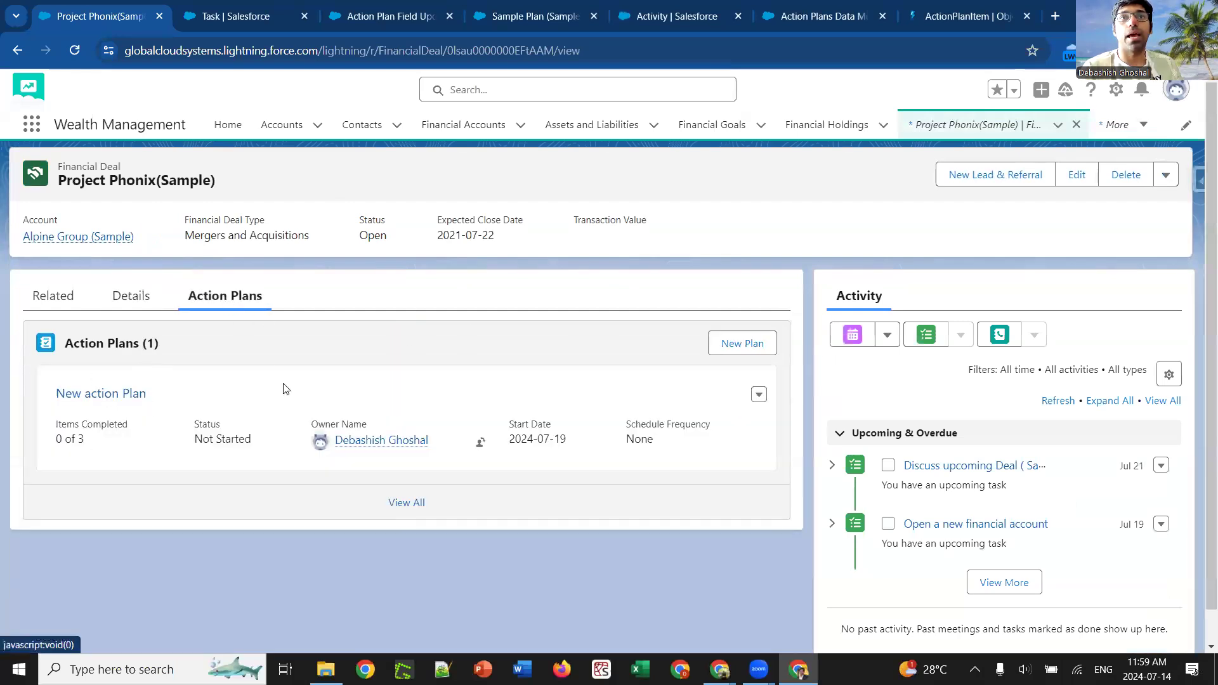
Step: Create an action plan named "Test Demo action plan" from the Sample Plan (Sample) template, with start date 2024-07-16
left_click(761, 350)
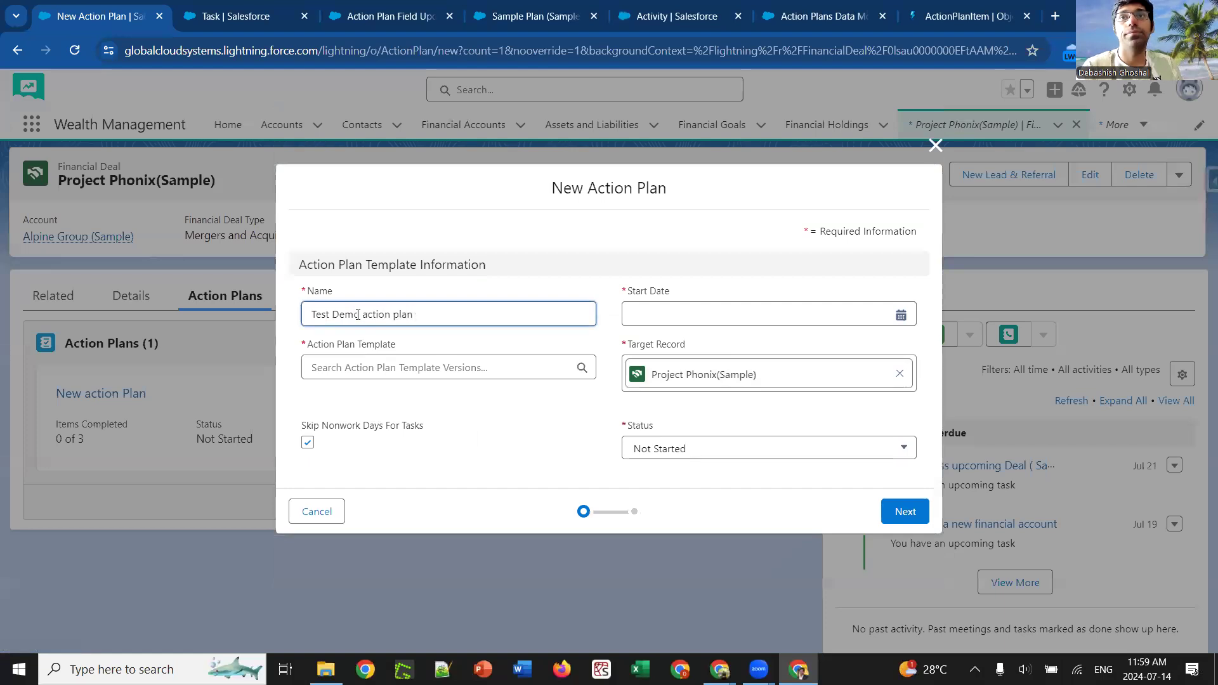
left_click(367, 374)
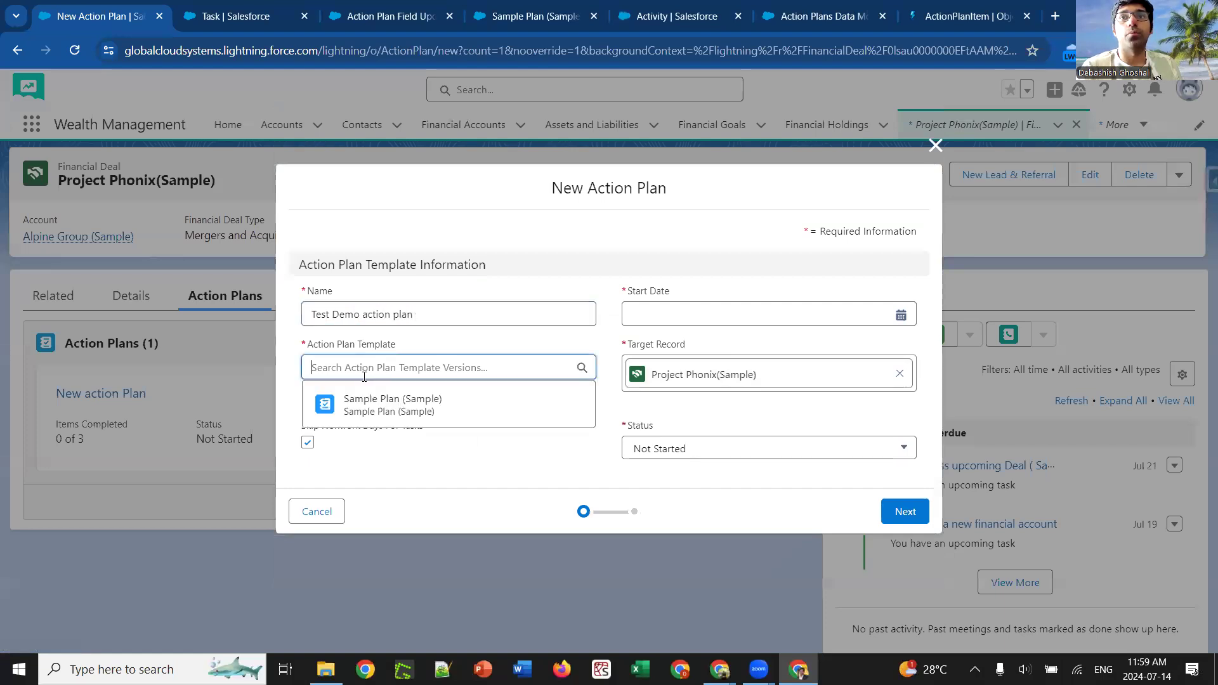
left_click(382, 416)
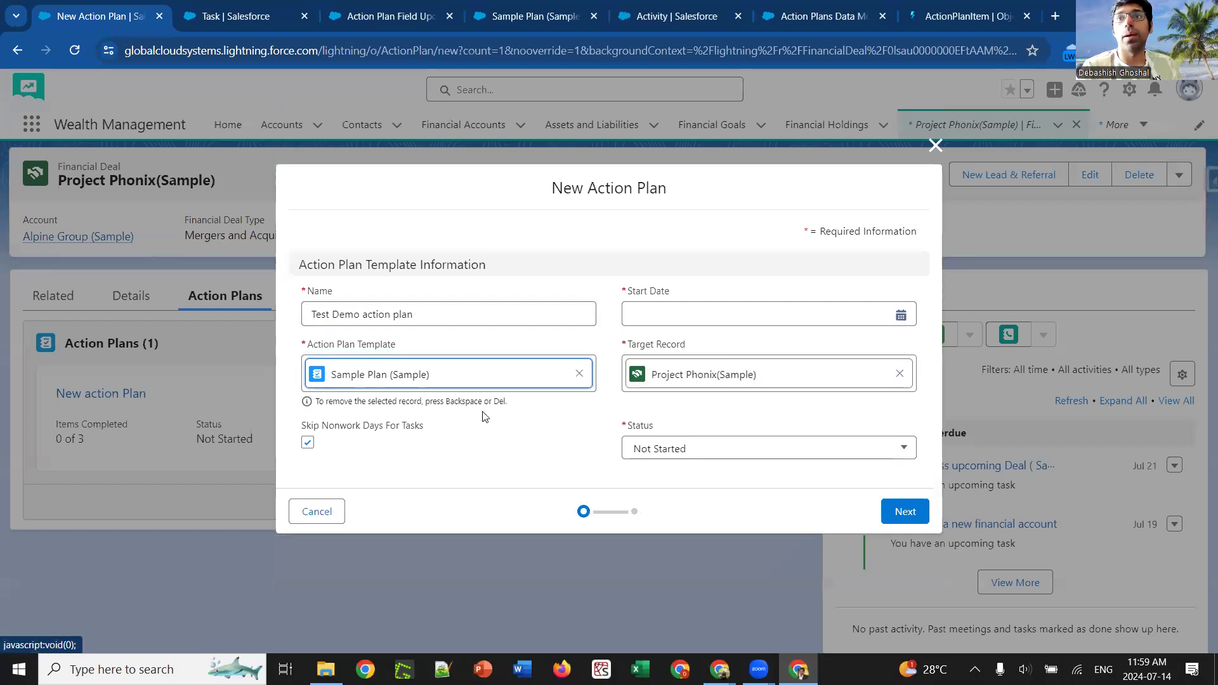
left_click(693, 313)
left_click(702, 348)
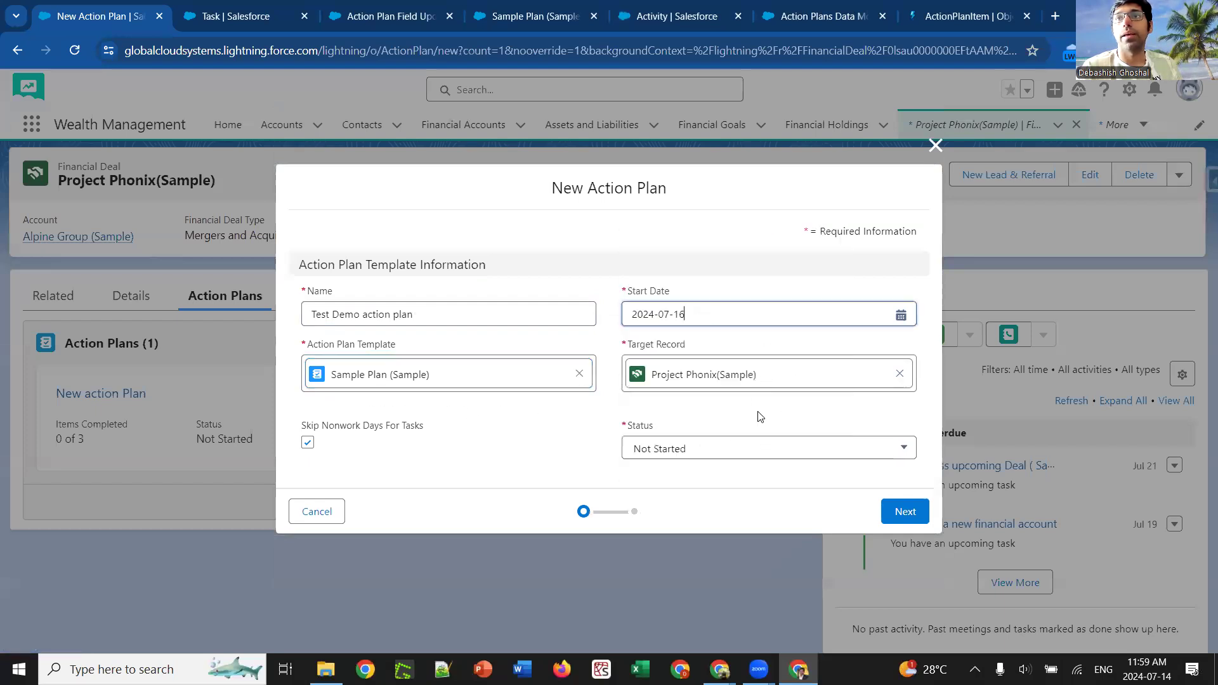
left_click(906, 511)
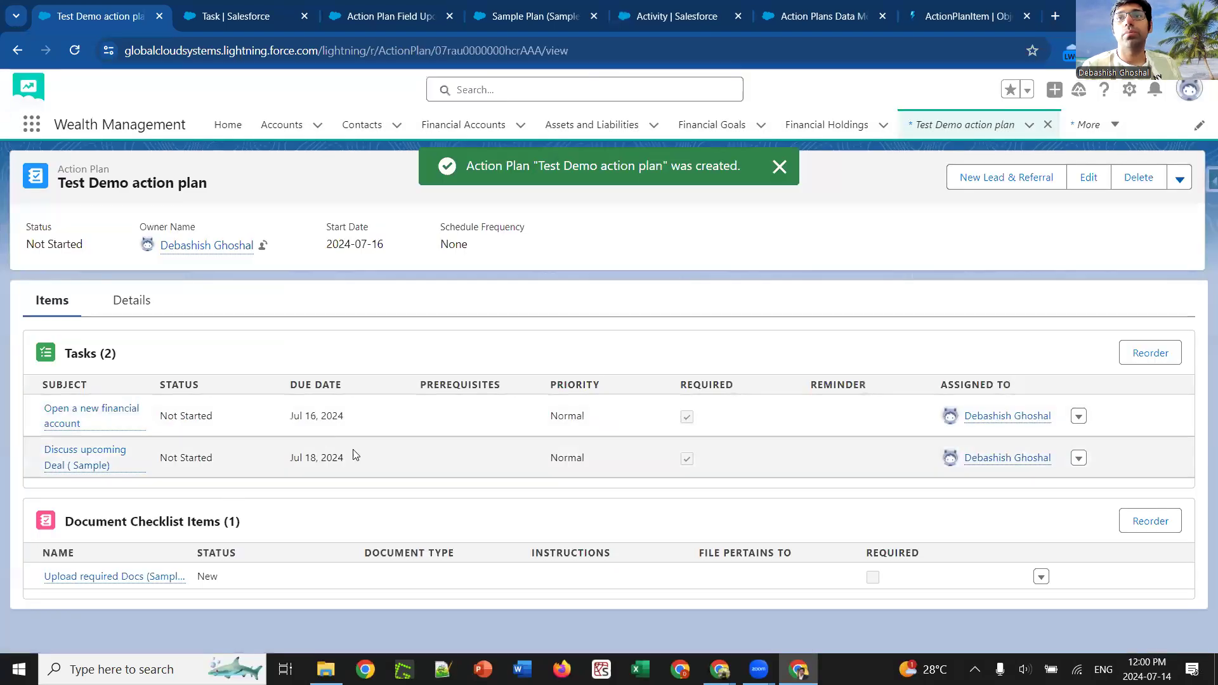
Step: Open the new plan's "Open a new financial account" task to check its Action Plan field
left_click(69, 417)
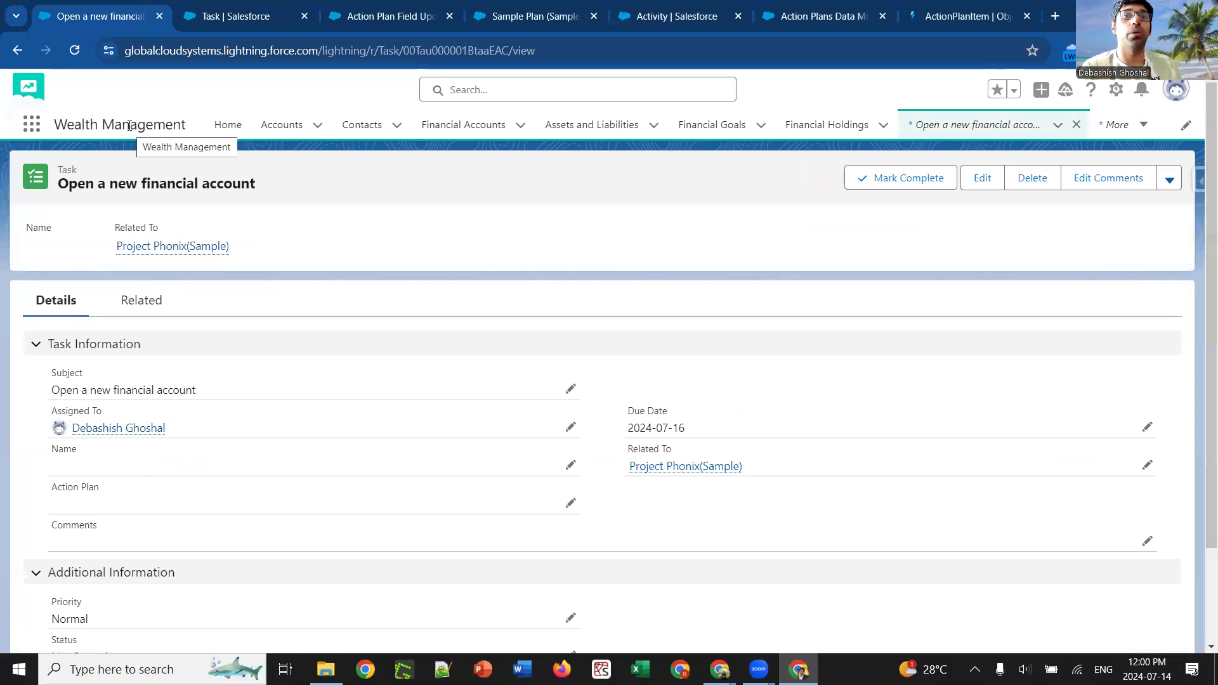
Step: Refresh the "Open a new financial account" task to recheck its Action Plan field, view the linked plan and return to the task
left_click(74, 51)
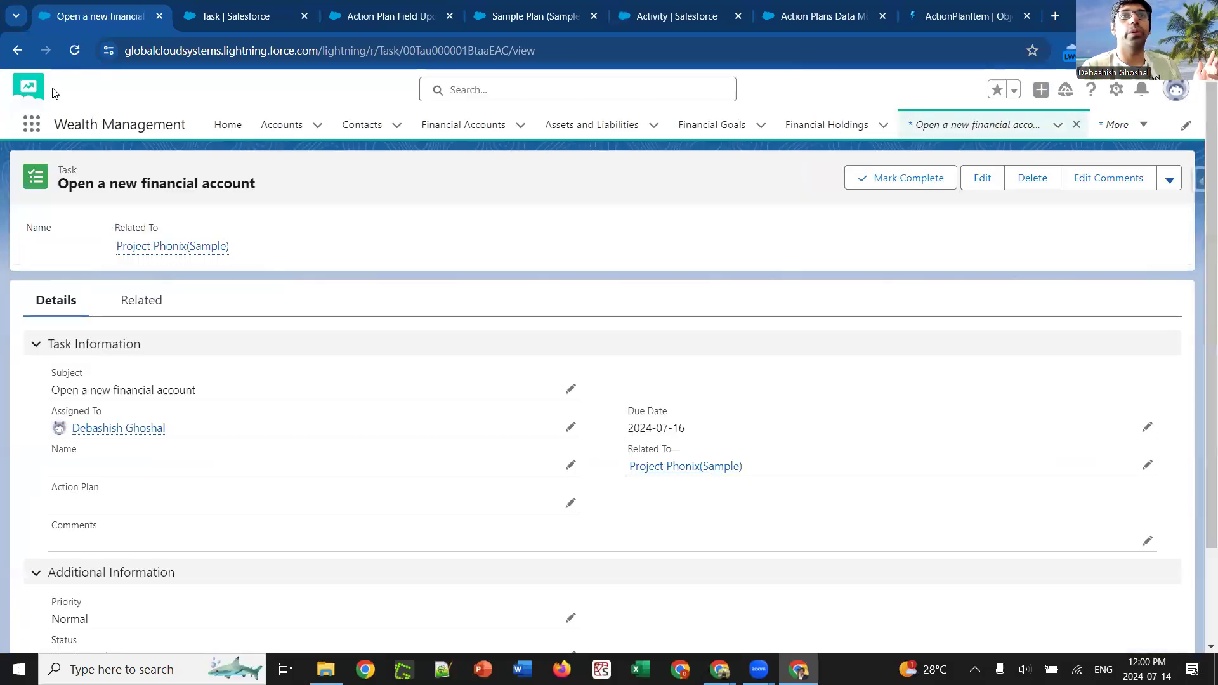
left_click(75, 51)
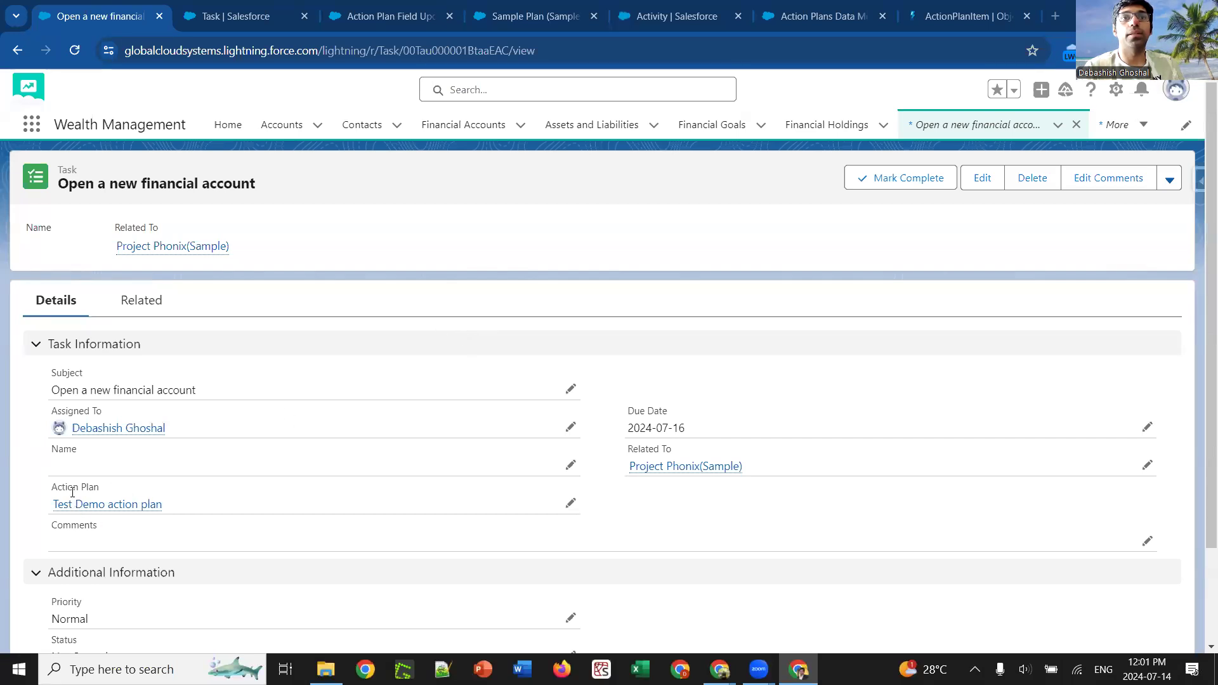
left_click(103, 507)
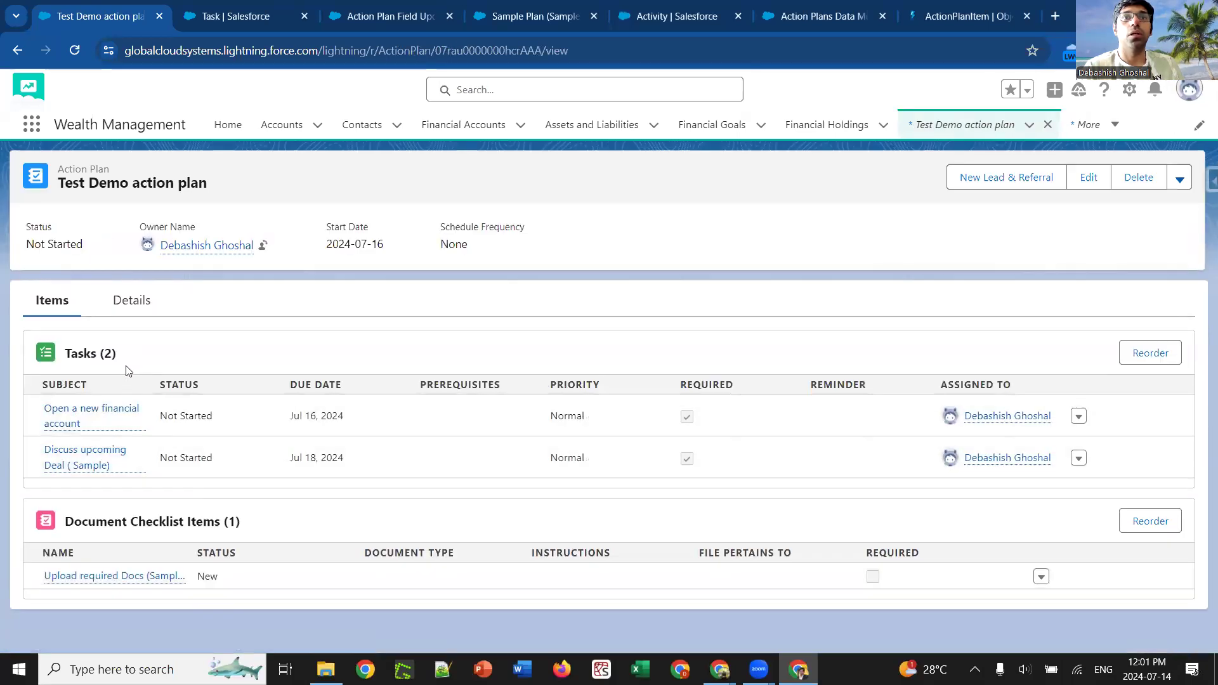
key("alt+Left")
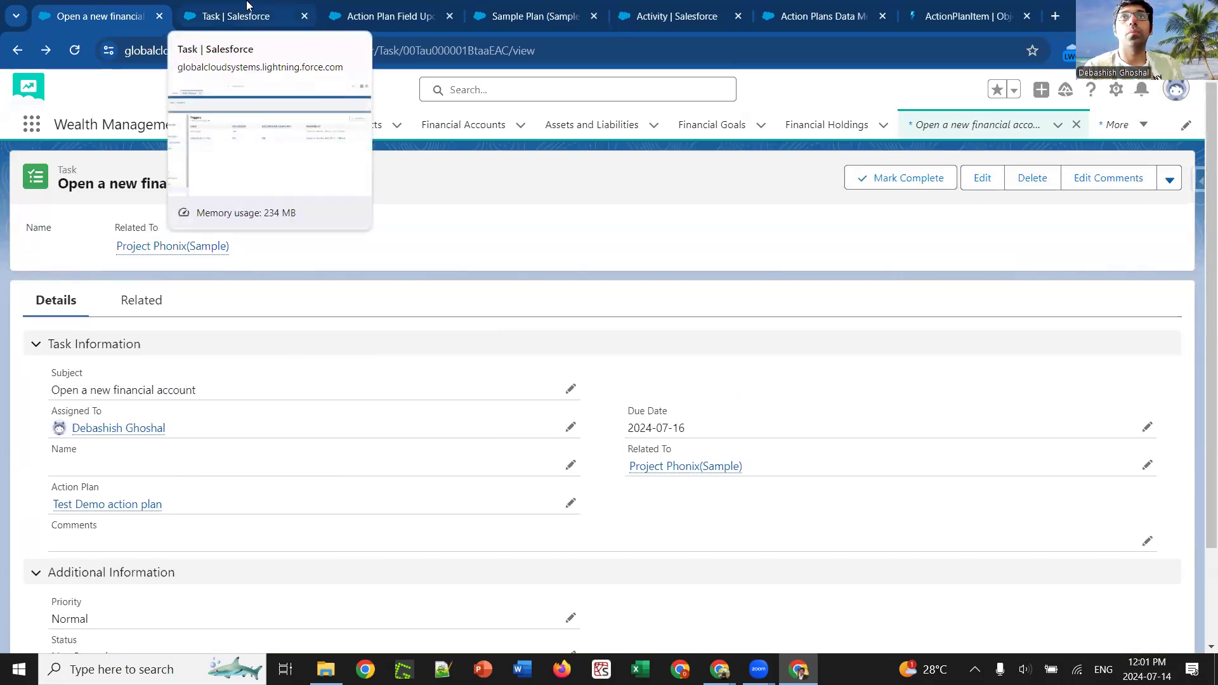
Step: Open the Task object's UpdateTaskActionPlan Apex trigger and check its status
left_click(303, 7)
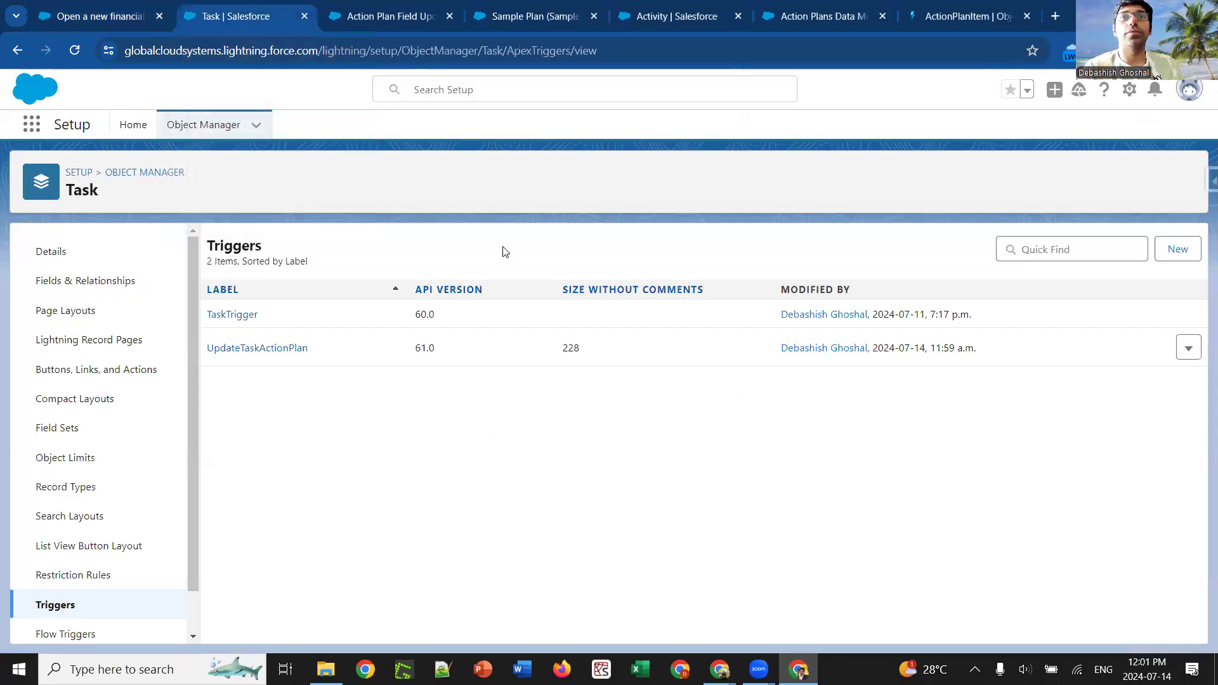
left_click(247, 357)
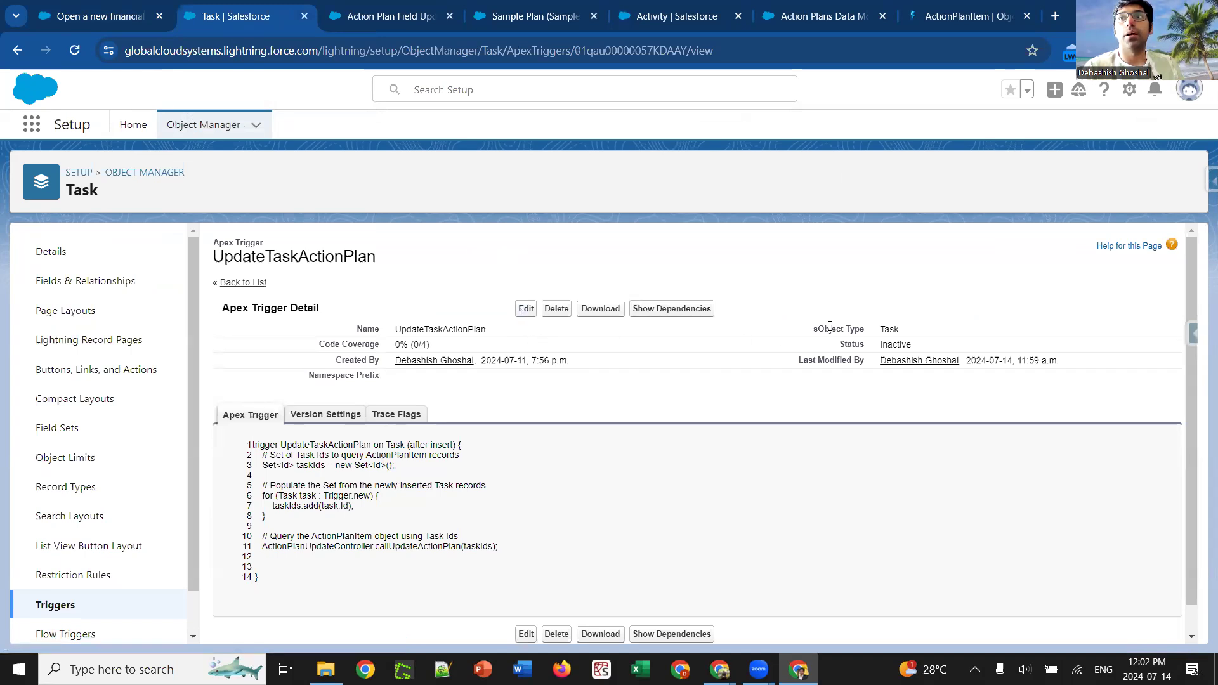
left_click_drag(906, 347, 911, 347)
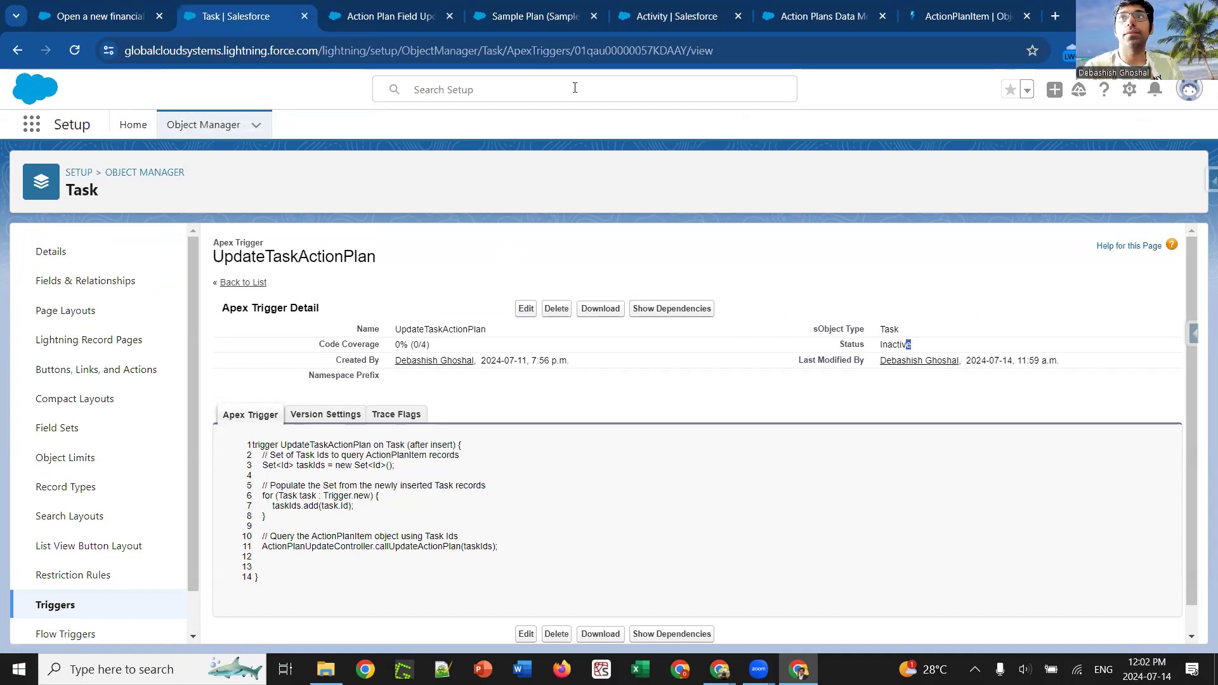
Step: Deactivate version 2 of the Action Plan Field Update on Tasks flow
left_click(785, 6)
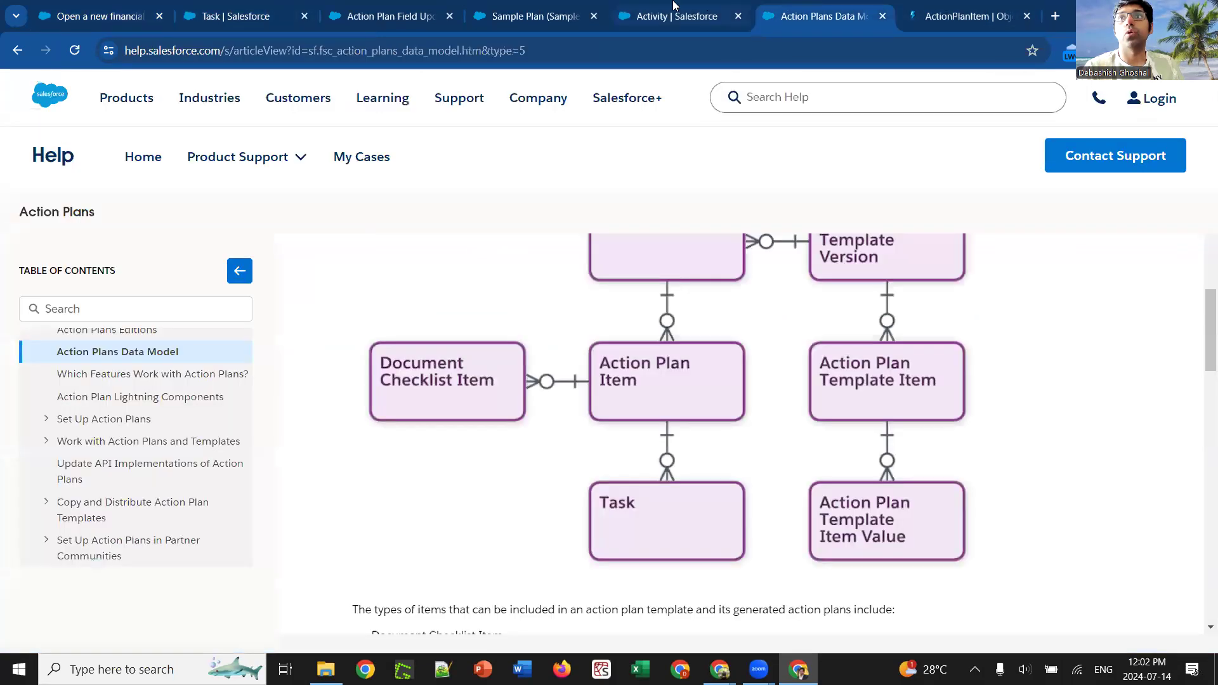
left_click(400, 5)
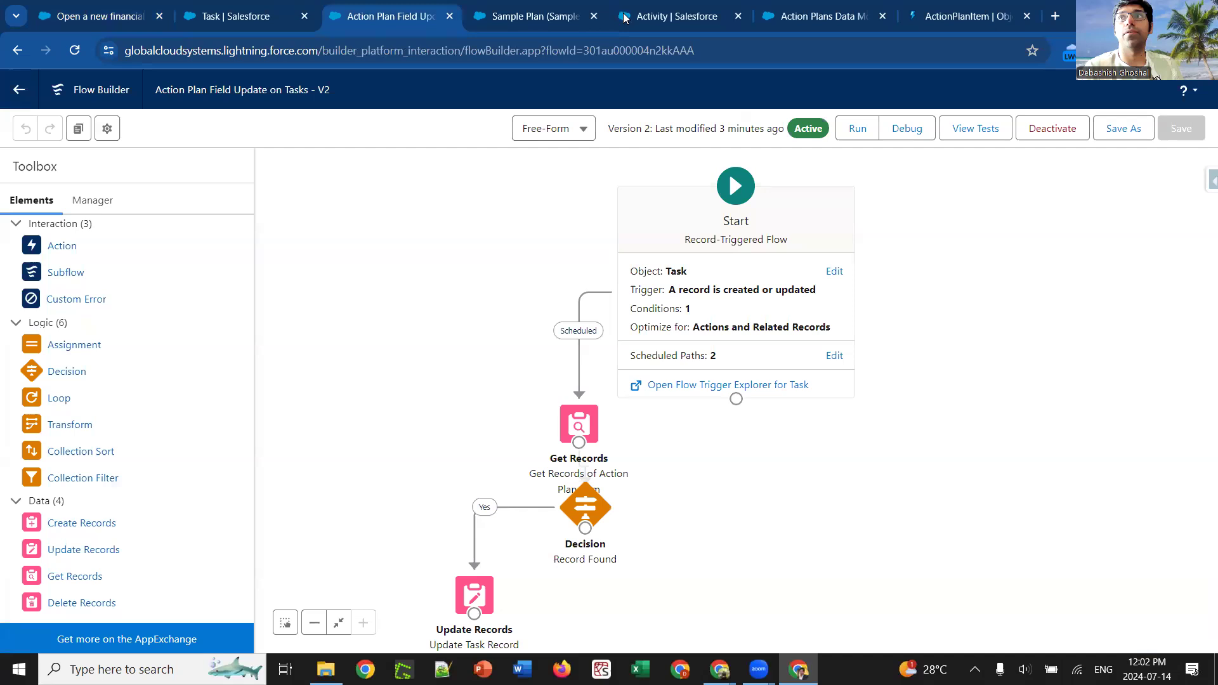
left_click(1051, 131)
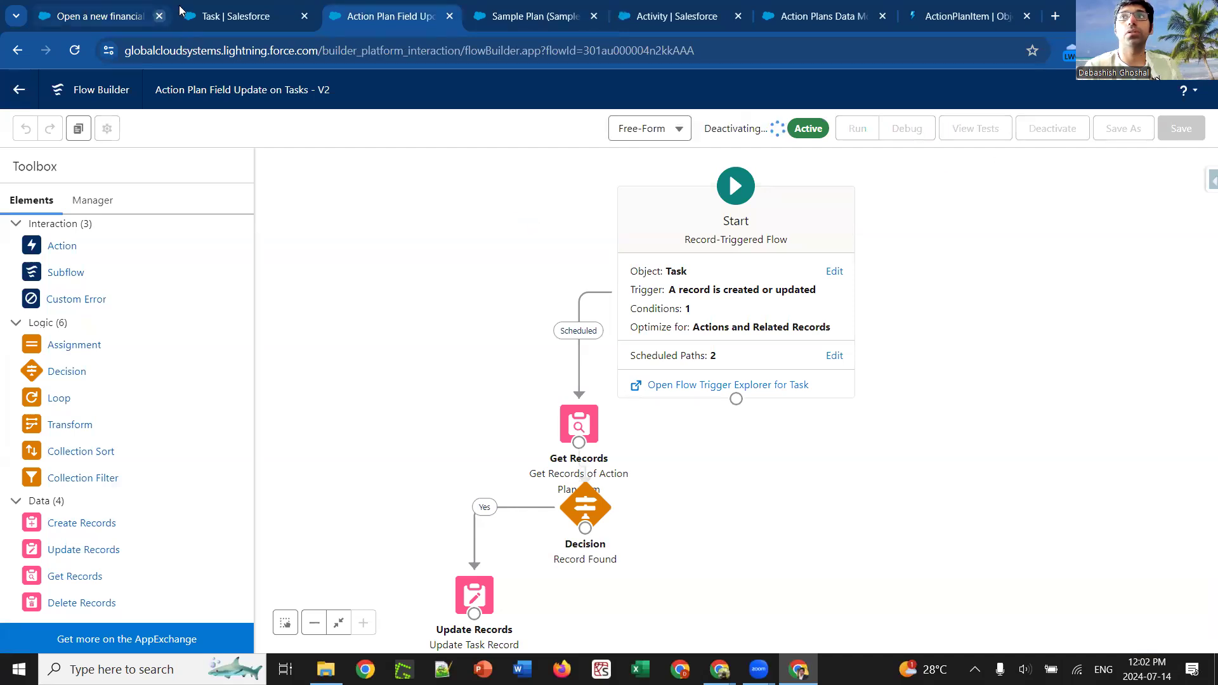
Step: Copy the class name ActionPlanUpdateController from line 11 of the UpdateTaskActionPlan trigger code
left_click(236, 16)
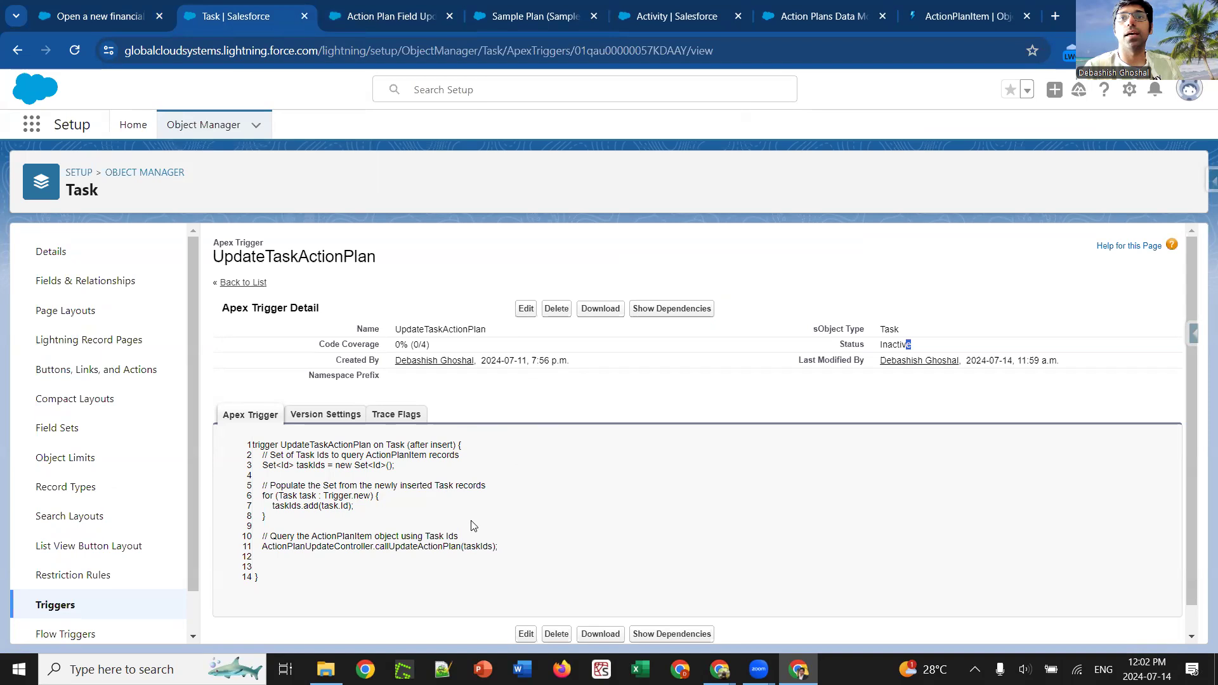
left_click(299, 546)
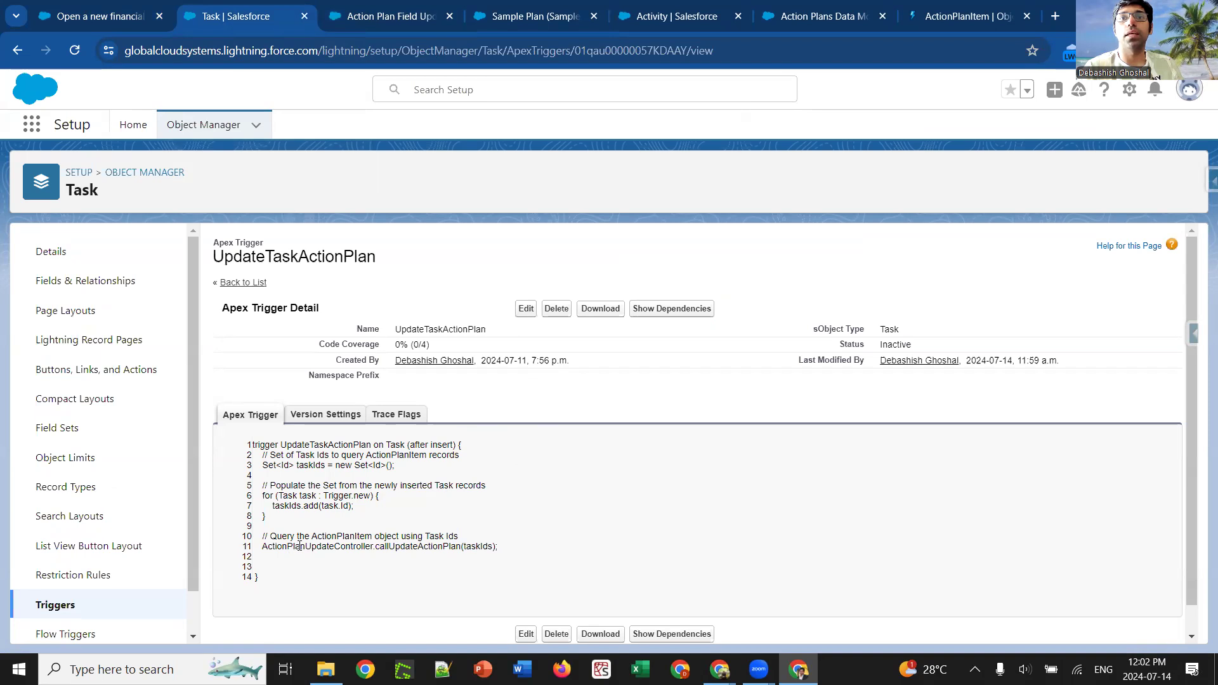
left_click_drag(373, 547, 255, 549)
key("ctrl+c")
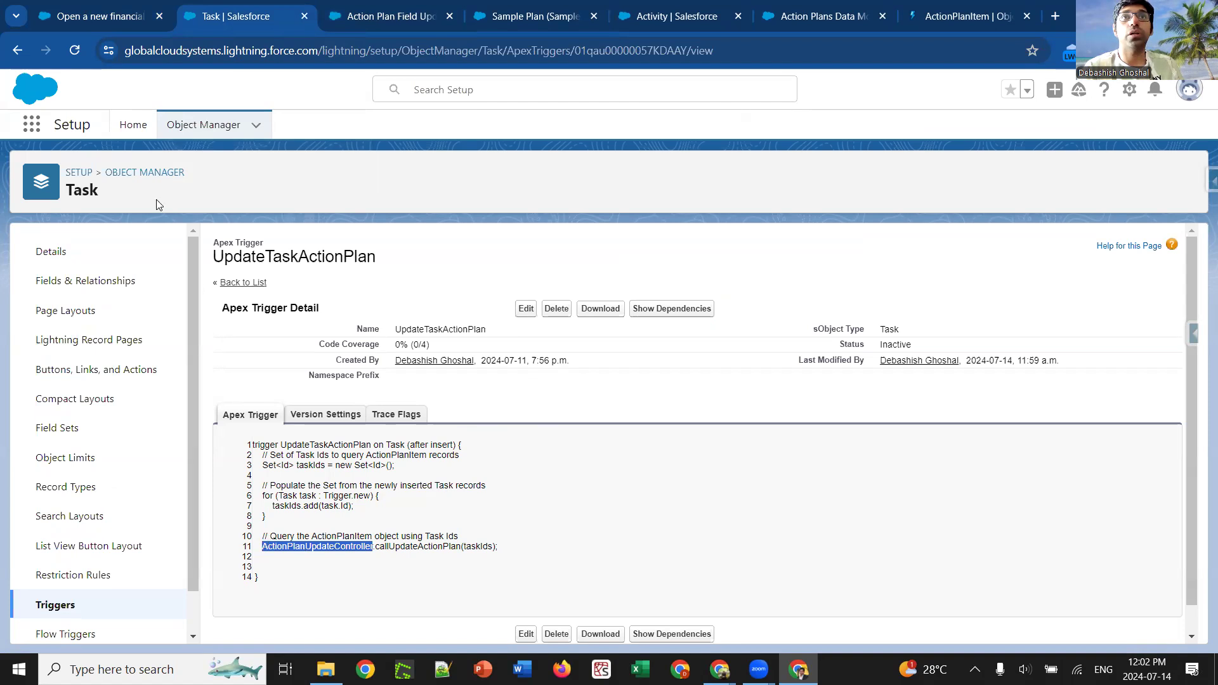
Step: Open the Apex Classes list in Setup and search the page for ActionPlanUpdateController
left_click(133, 124)
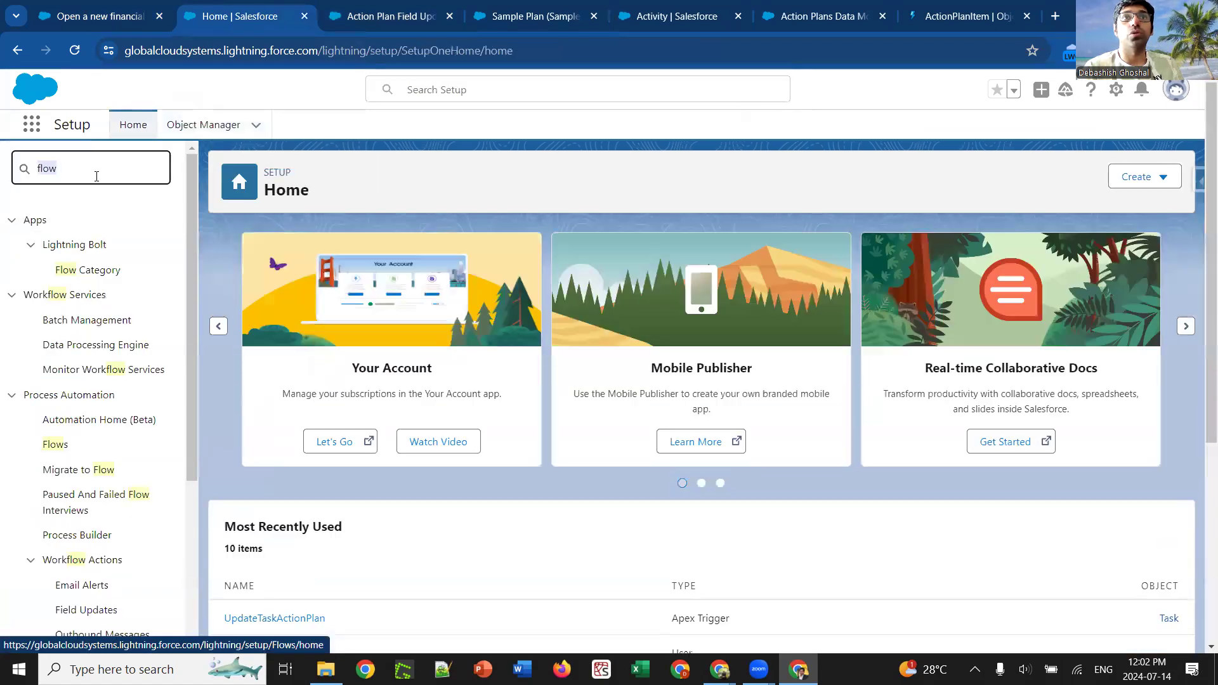
type("APEX class")
left_click(92, 244)
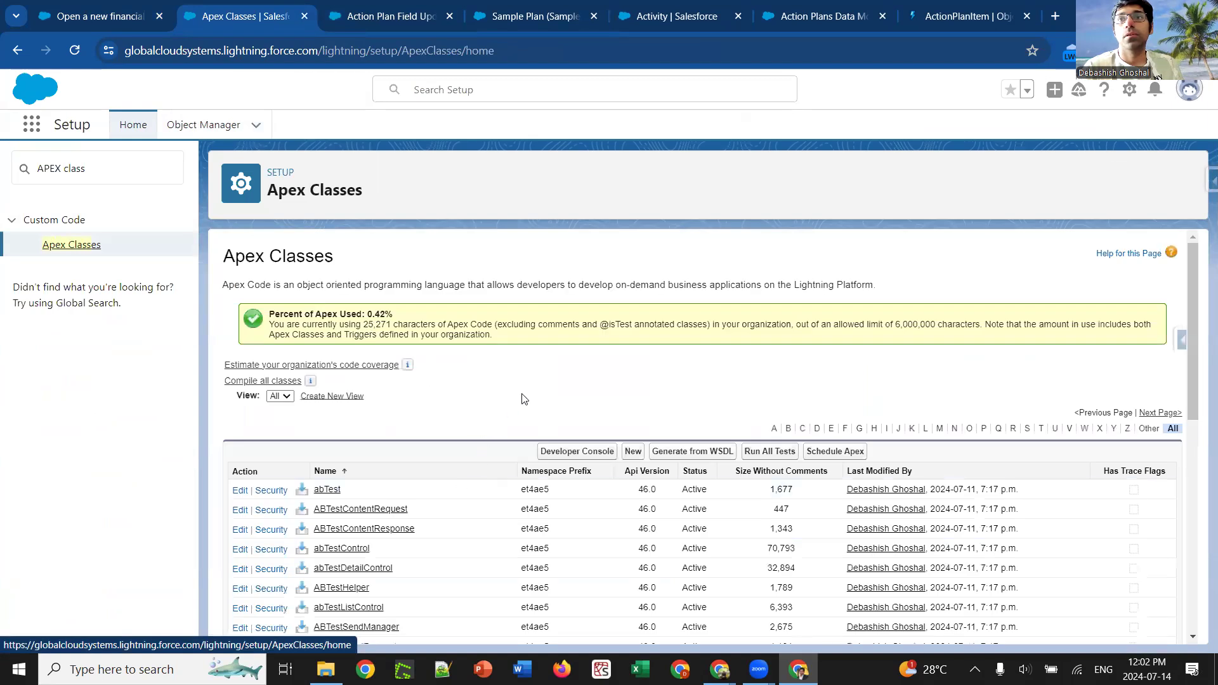
key("ctrl+f")
key("ctrl+v")
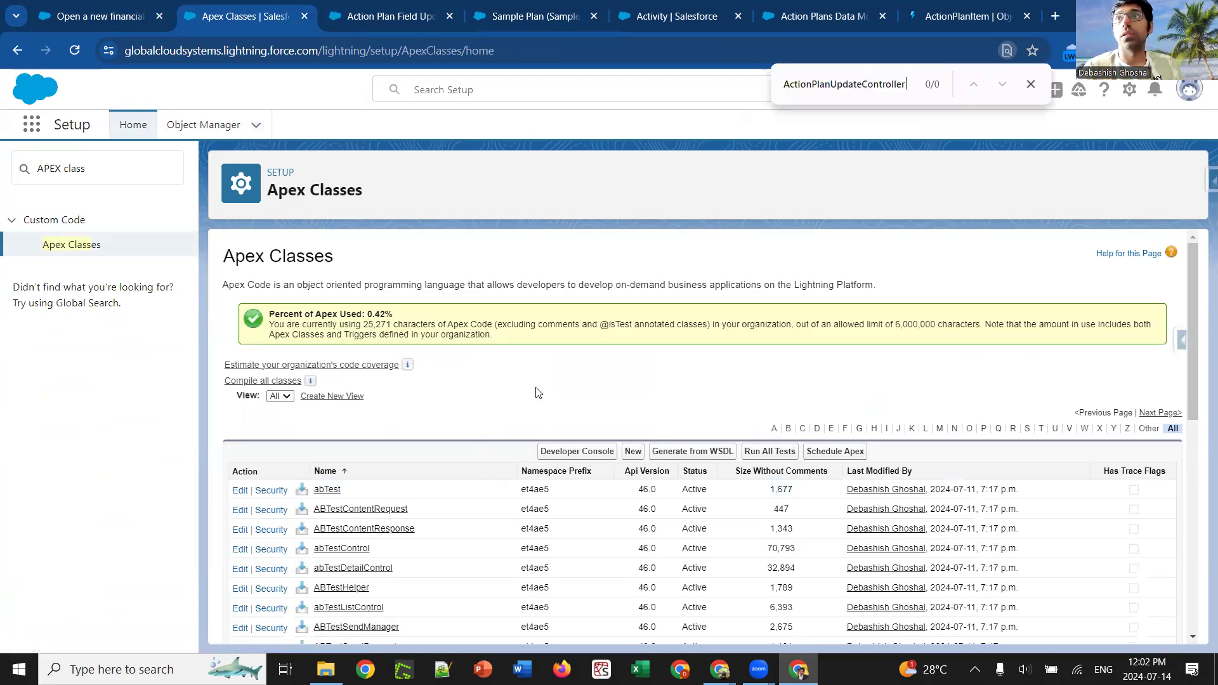
Step: Limit the Apex classes to those starting with A, show more records per page and open the ActionPlanUpdateController class
left_click(775, 427)
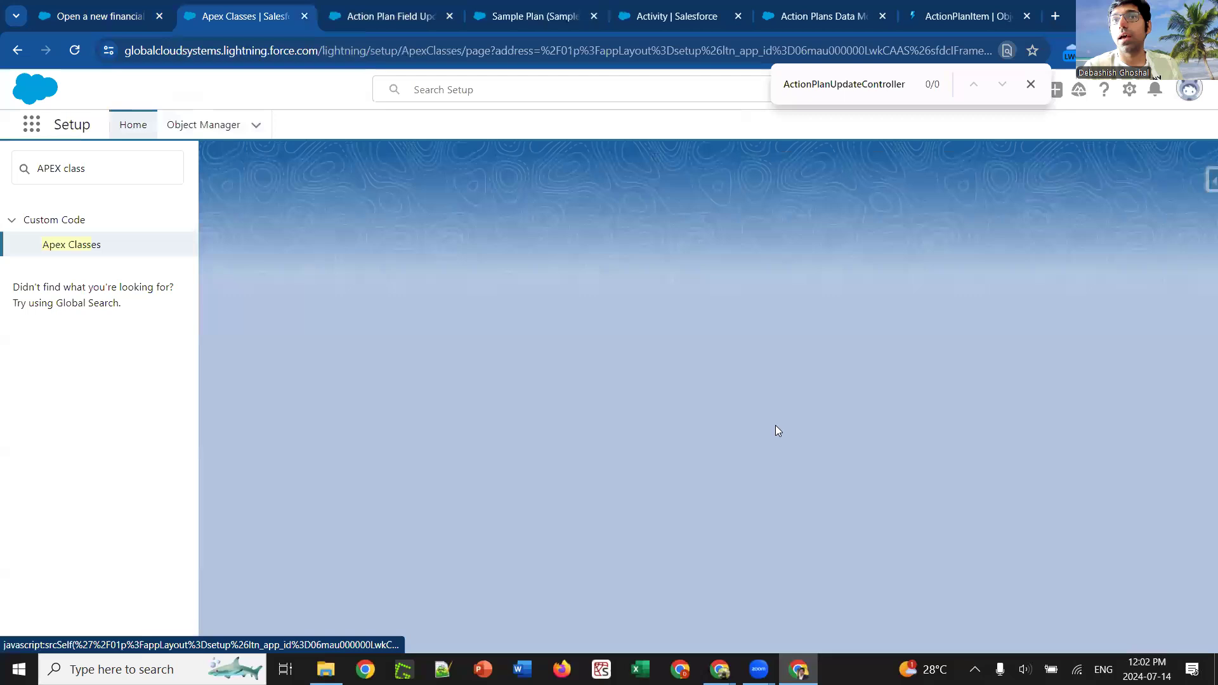
scroll(736, 463, "down", 4)
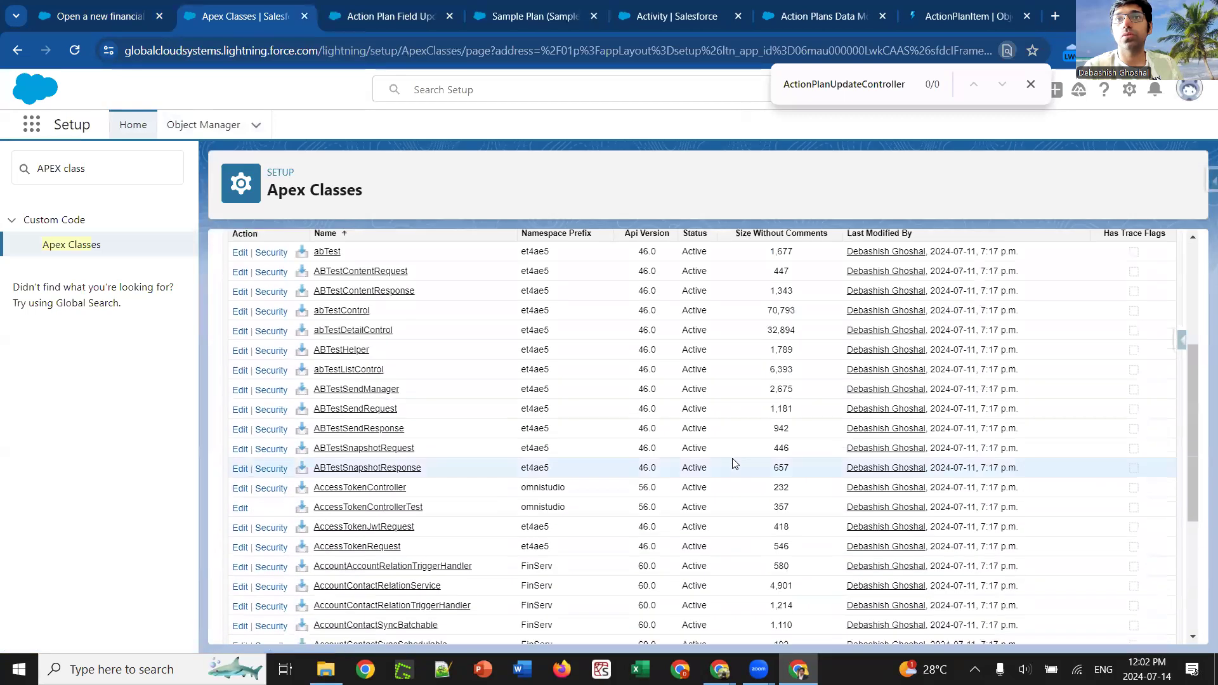
scroll(402, 511, "down", 3)
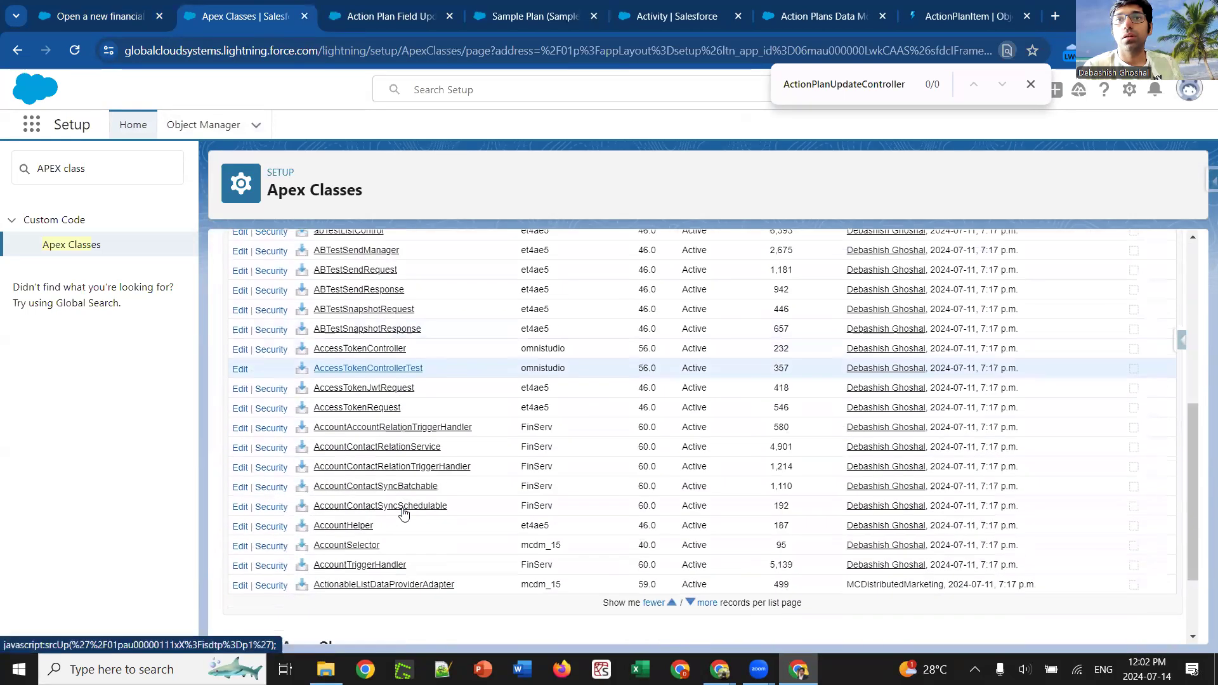
scroll(403, 512, "up", 3)
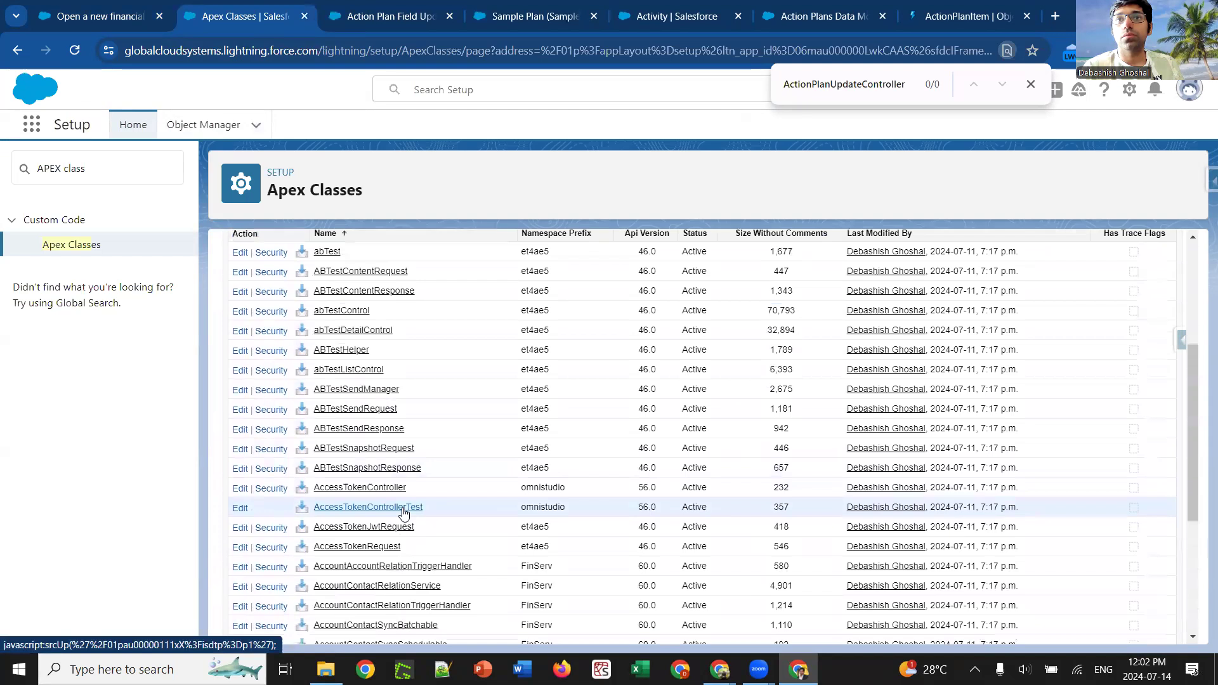
scroll(404, 513, "down", 3)
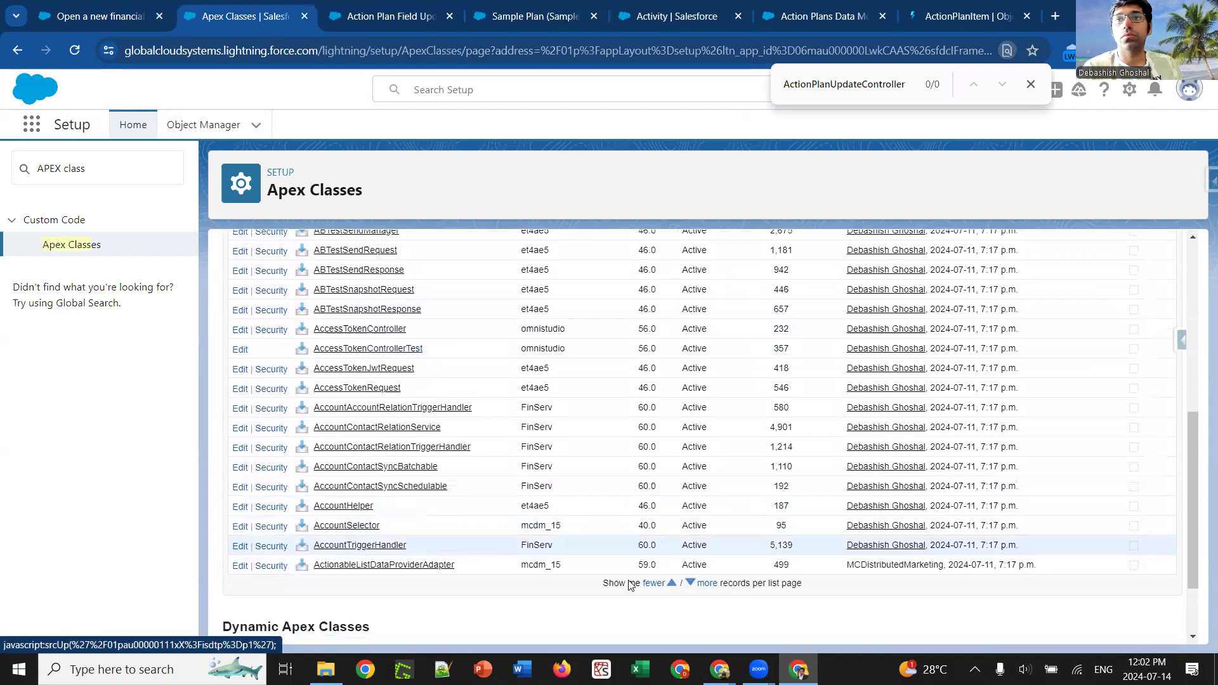
left_click(703, 584)
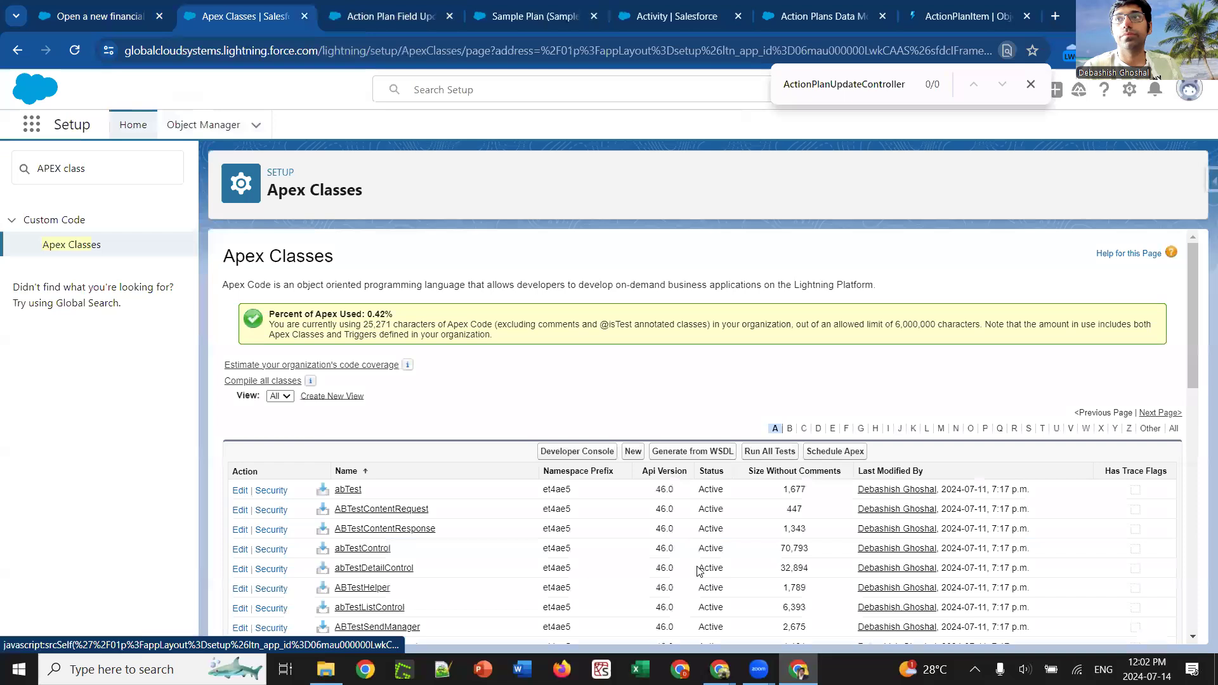
key("Return")
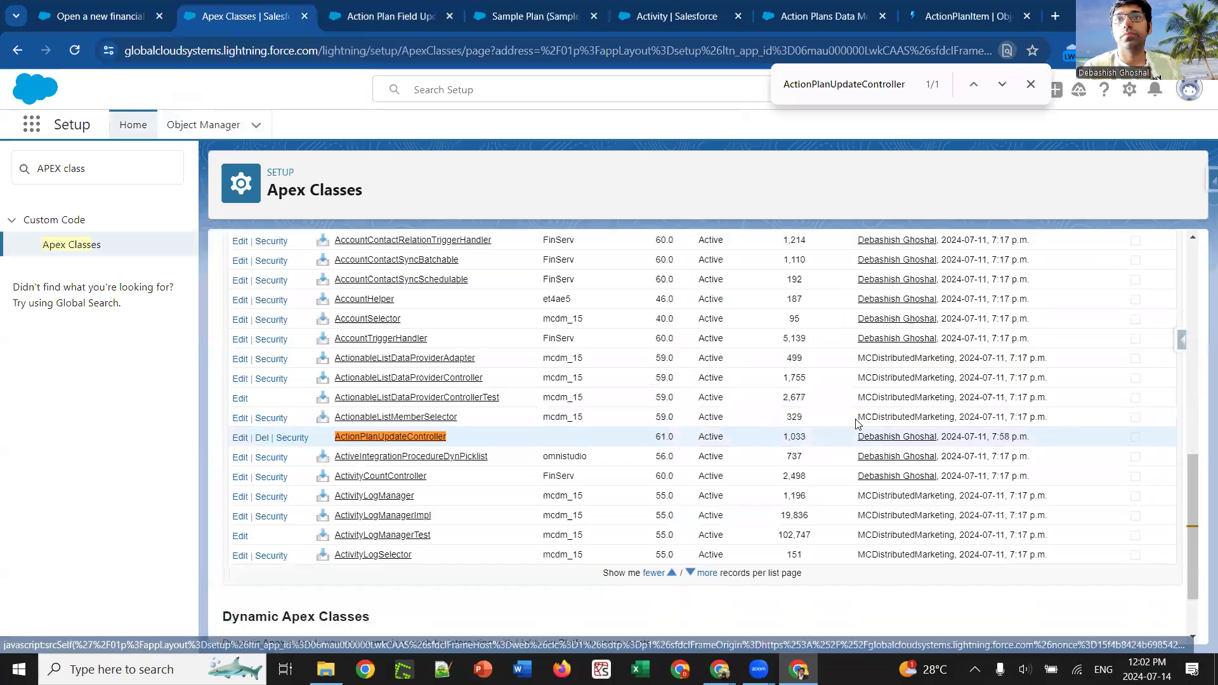
left_click(395, 438)
left_click(1032, 84)
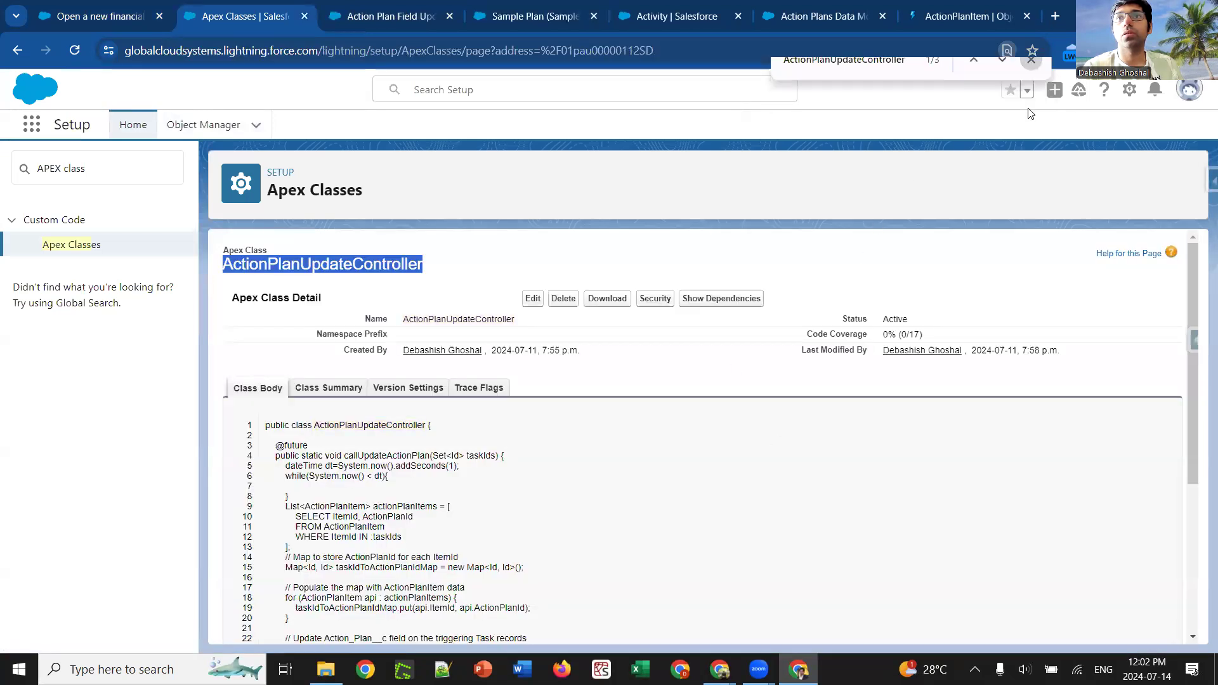
Step: Review the ActionPlanUpdateController code, including its addSeconds delay, the ActionPlanItem query and the task update logic
scroll(612, 489, "down", 3)
double_click(451, 307)
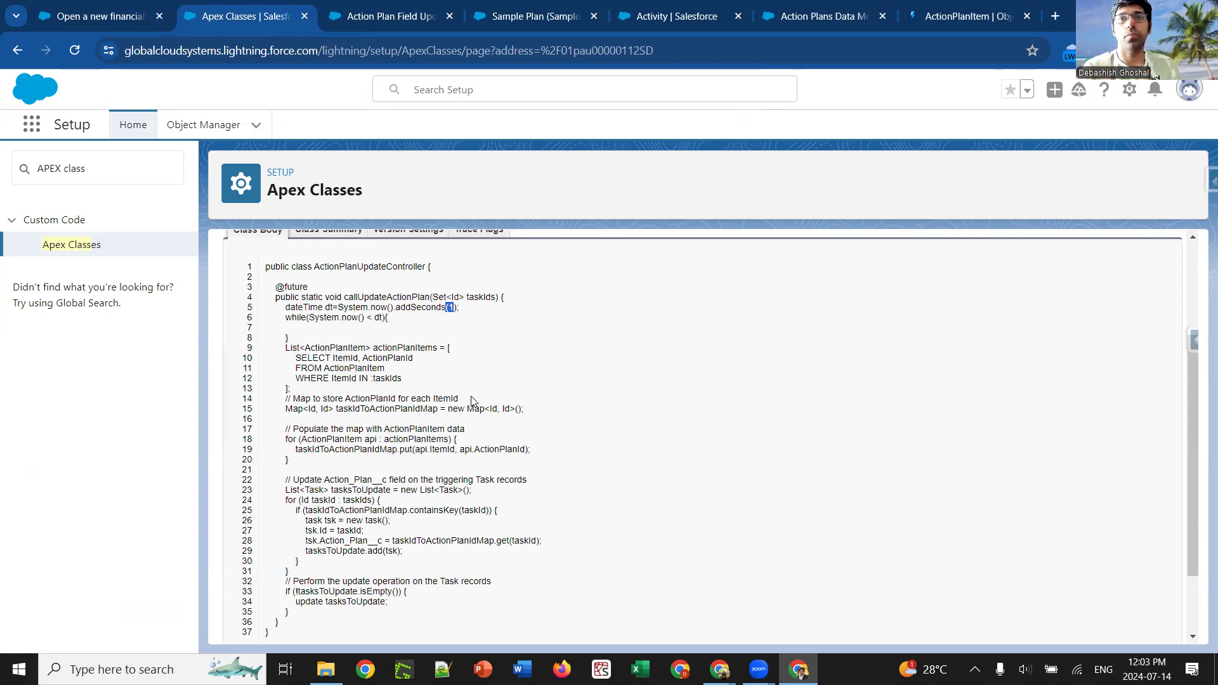
scroll(471, 401, "down", 1)
scroll(472, 401, "up", 2)
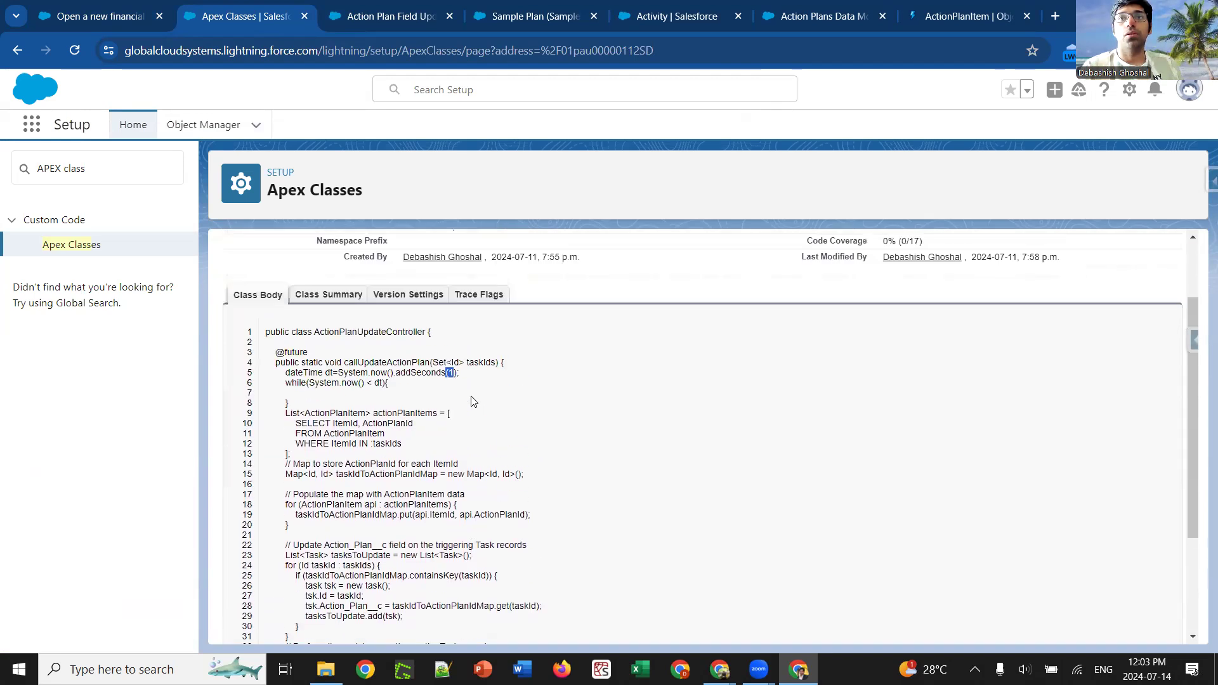
scroll(471, 401, "up", 1)
scroll(472, 401, "down", 3)
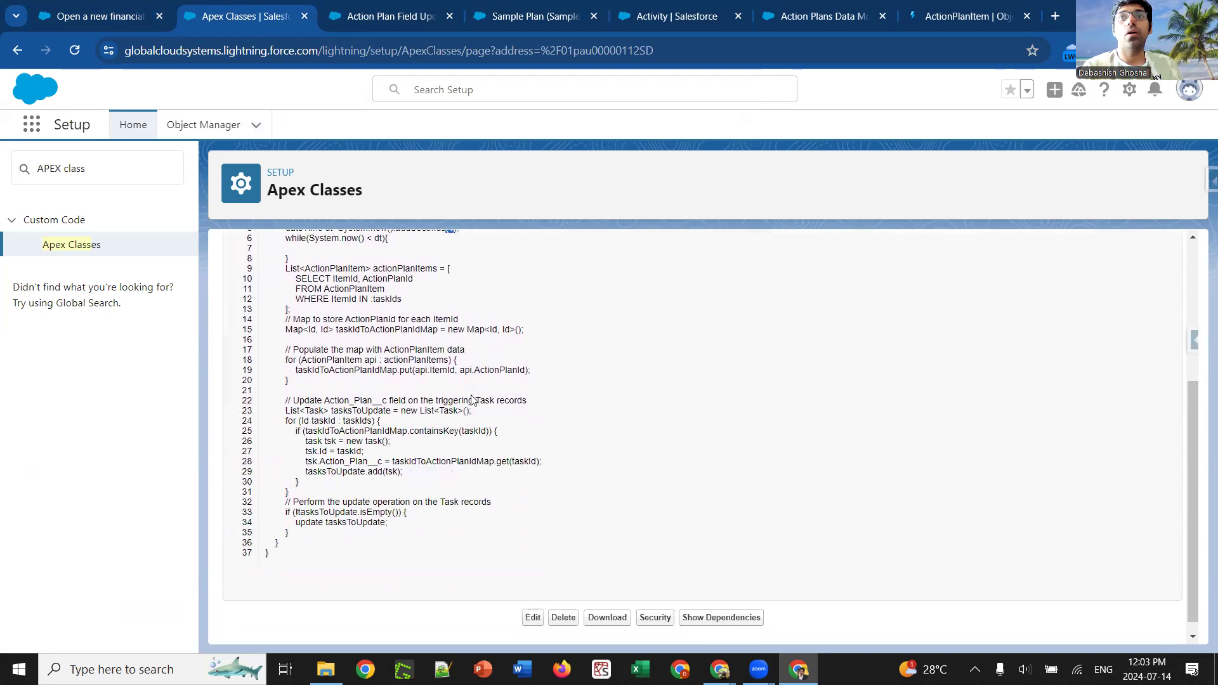
scroll(471, 400, "up", 2)
Step: Revisit the financial account task and the controller code, and check the activation status of the Action Plan Field Update flow
left_click(141, 16)
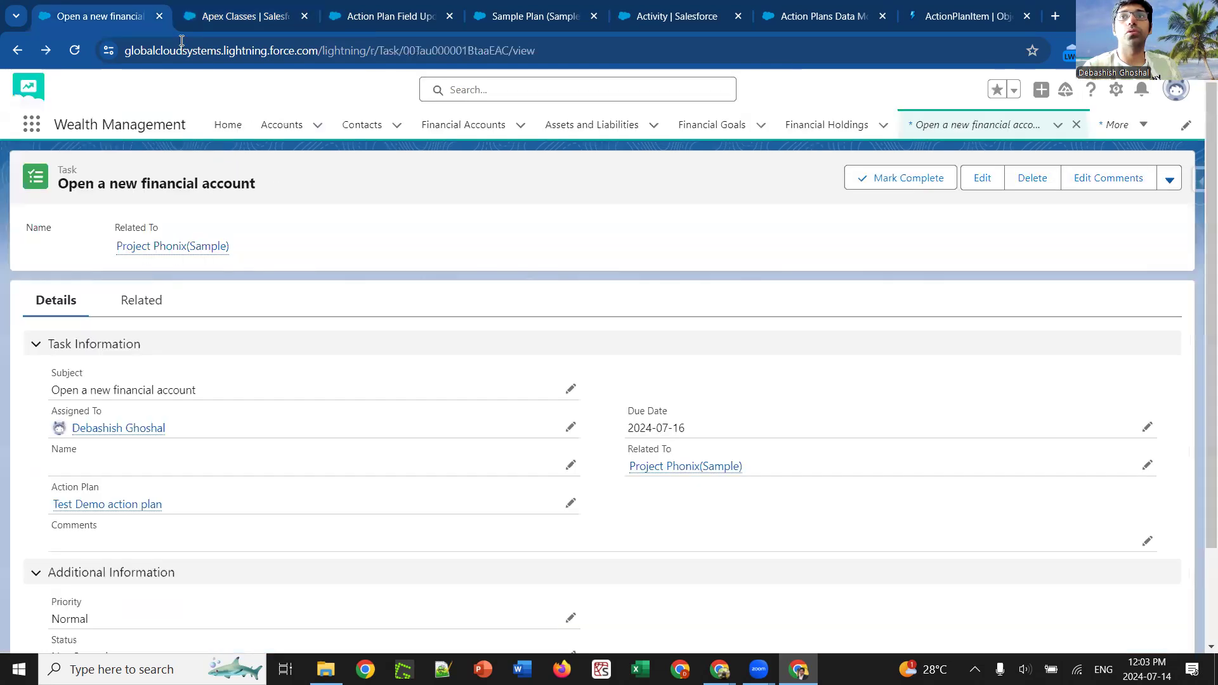
left_click(243, 16)
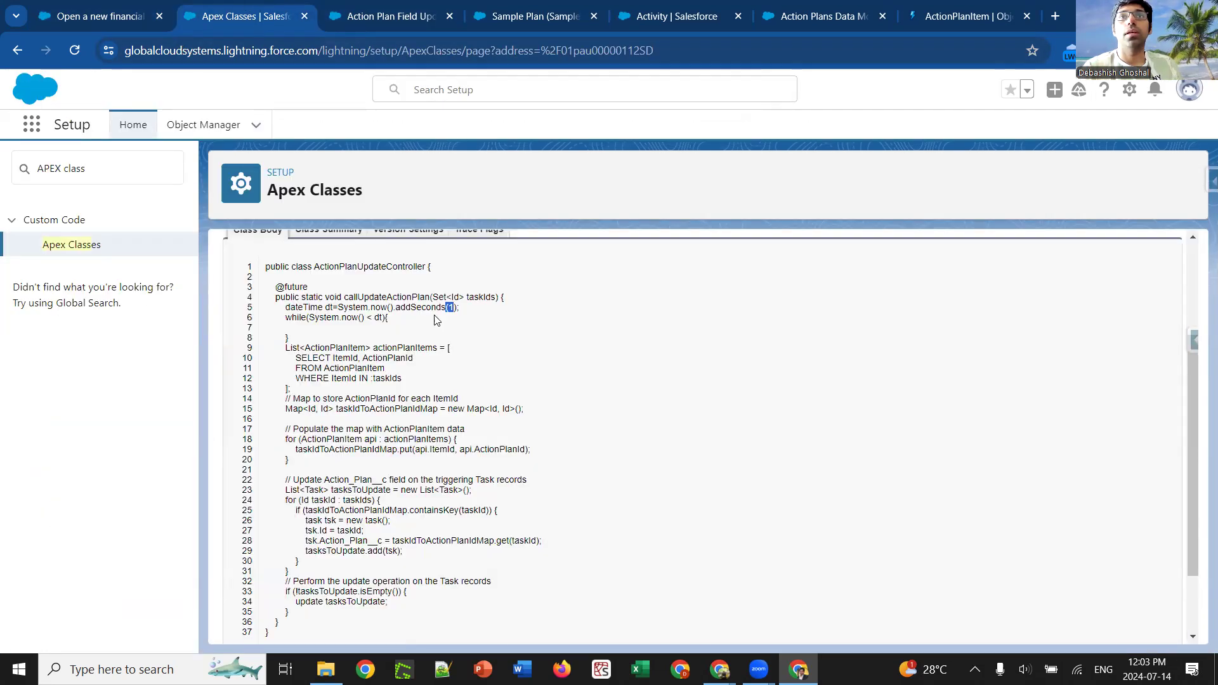
left_click(381, 16)
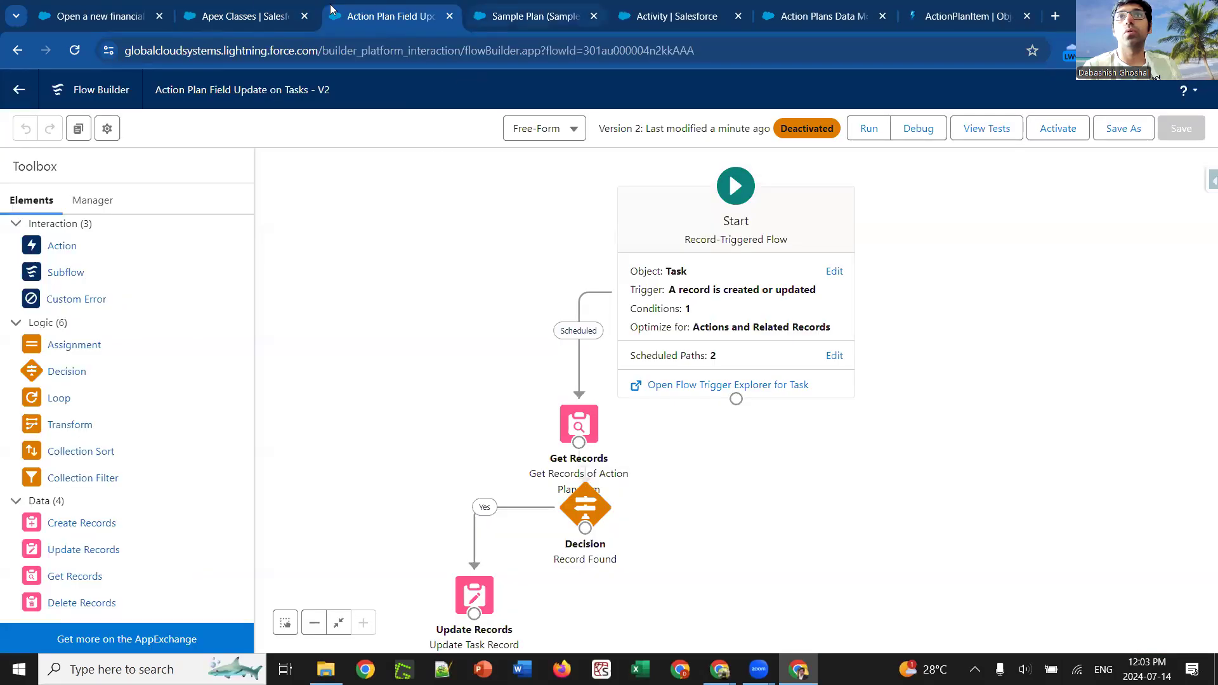
Step: Find the Task object in Object Manager and open its UpdateTaskActionPlan Apex trigger for editing
left_click(260, 16)
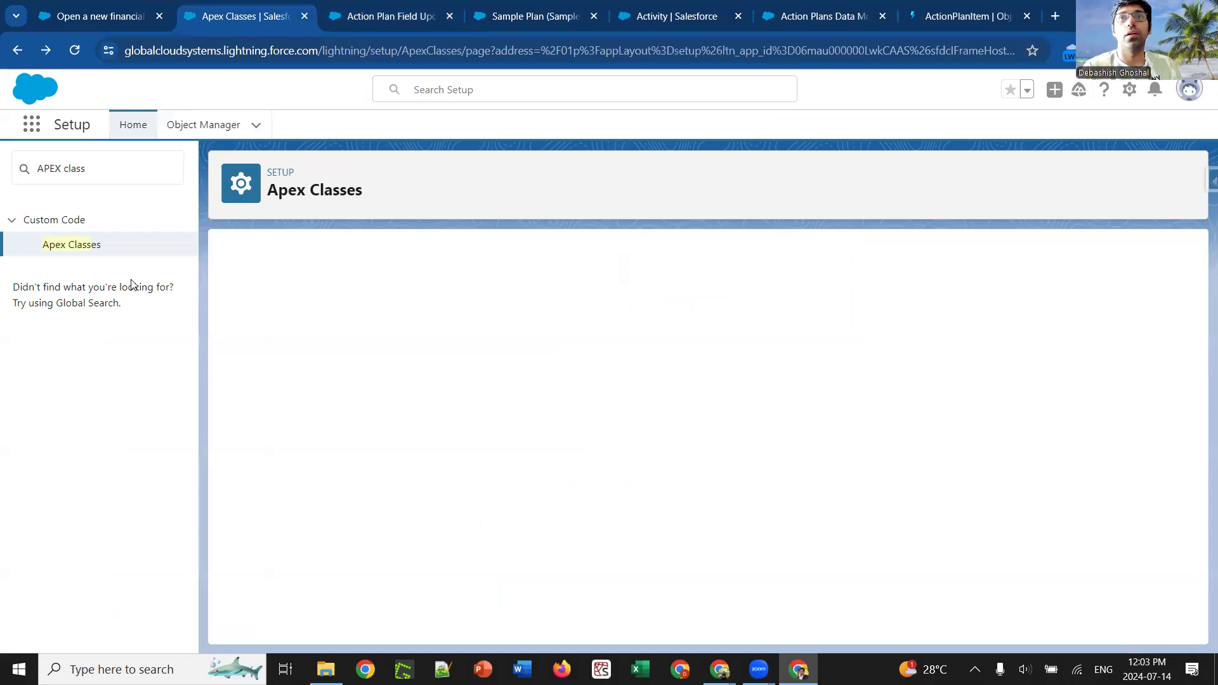
left_click(215, 124)
left_click(986, 178)
type("task")
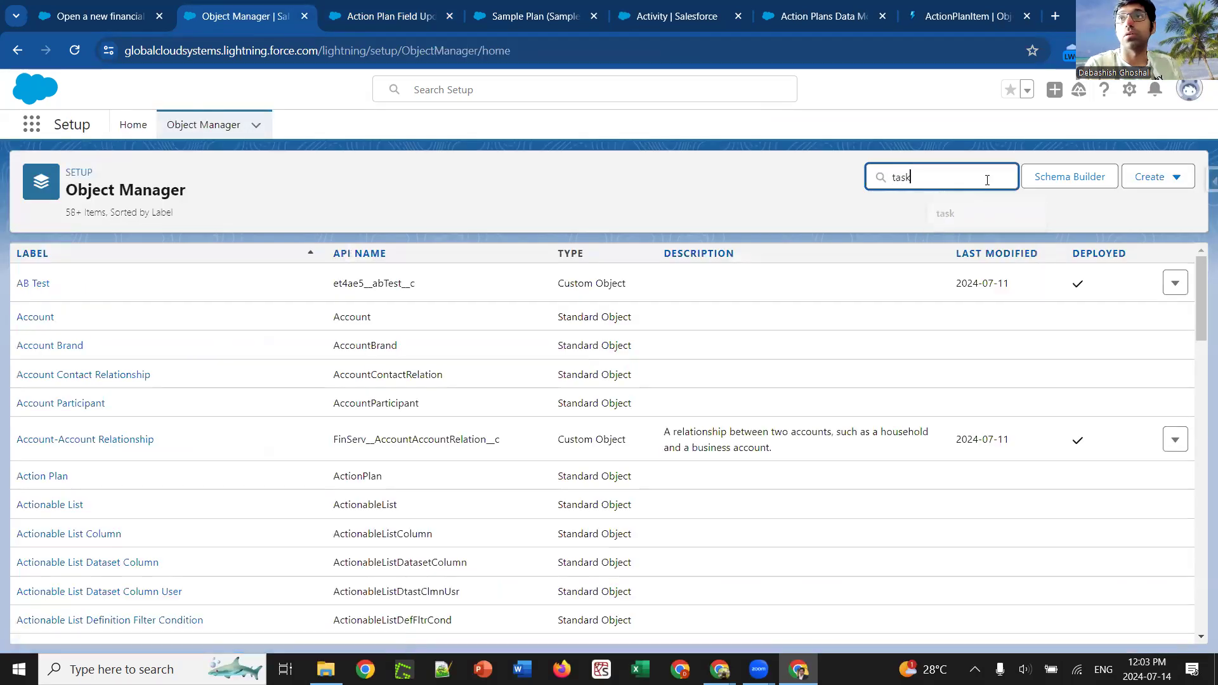
left_click(33, 283)
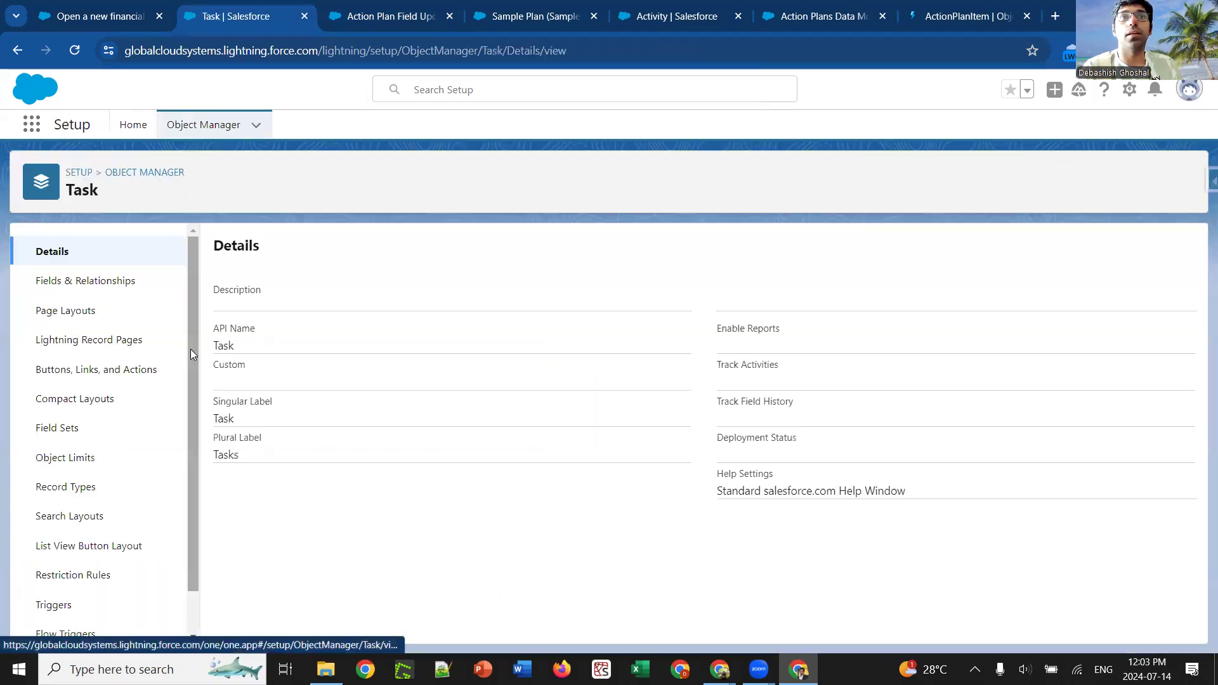
scroll(89, 483, "down", 1)
left_click(54, 559)
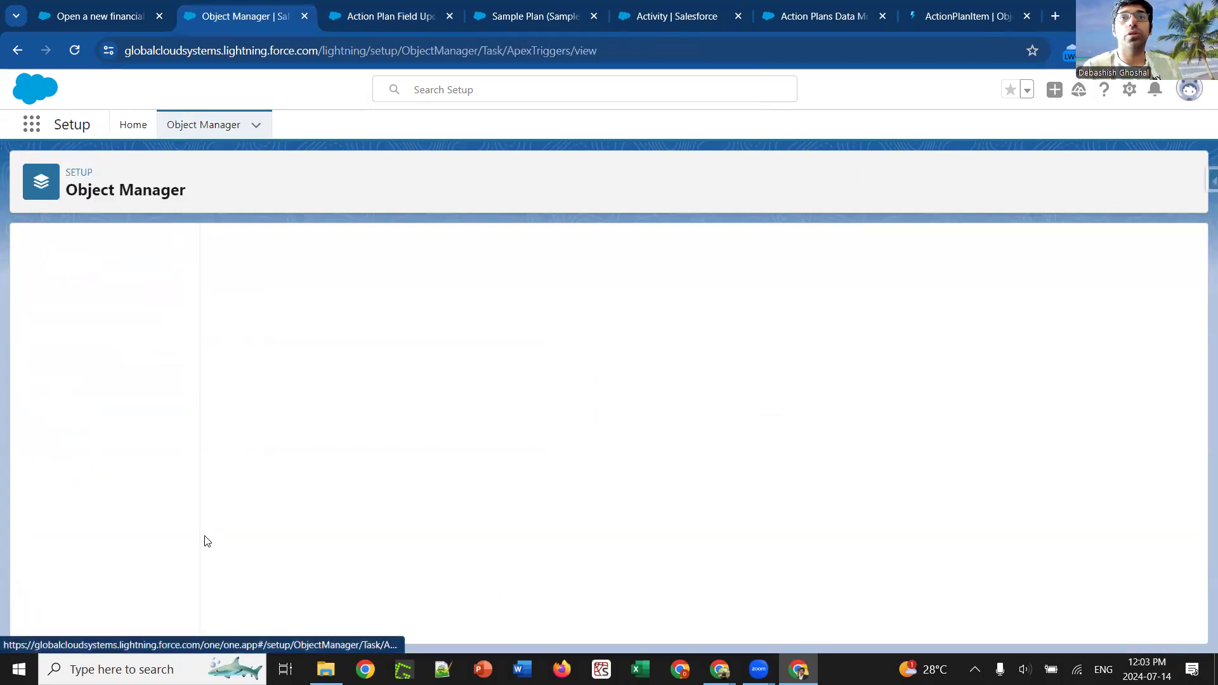
left_click(251, 348)
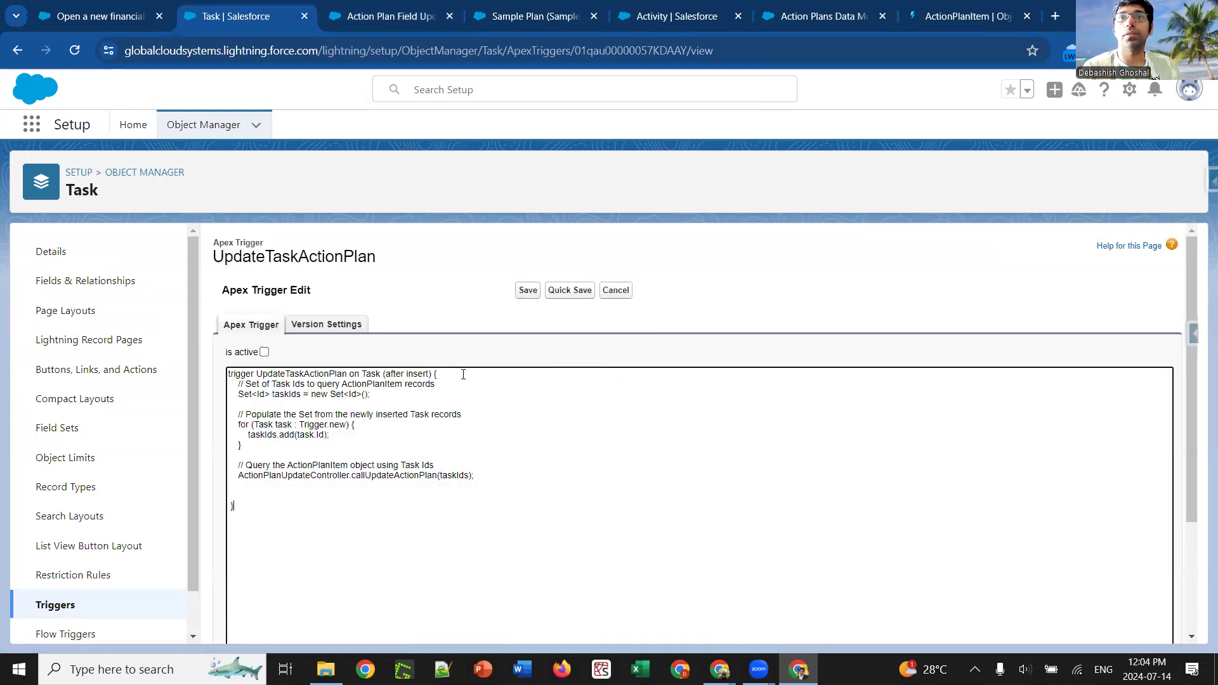
Step: Activate and save the UpdateTaskActionPlan trigger, and reopen it to review its after insert event on Task
left_click(264, 352)
left_click(526, 293)
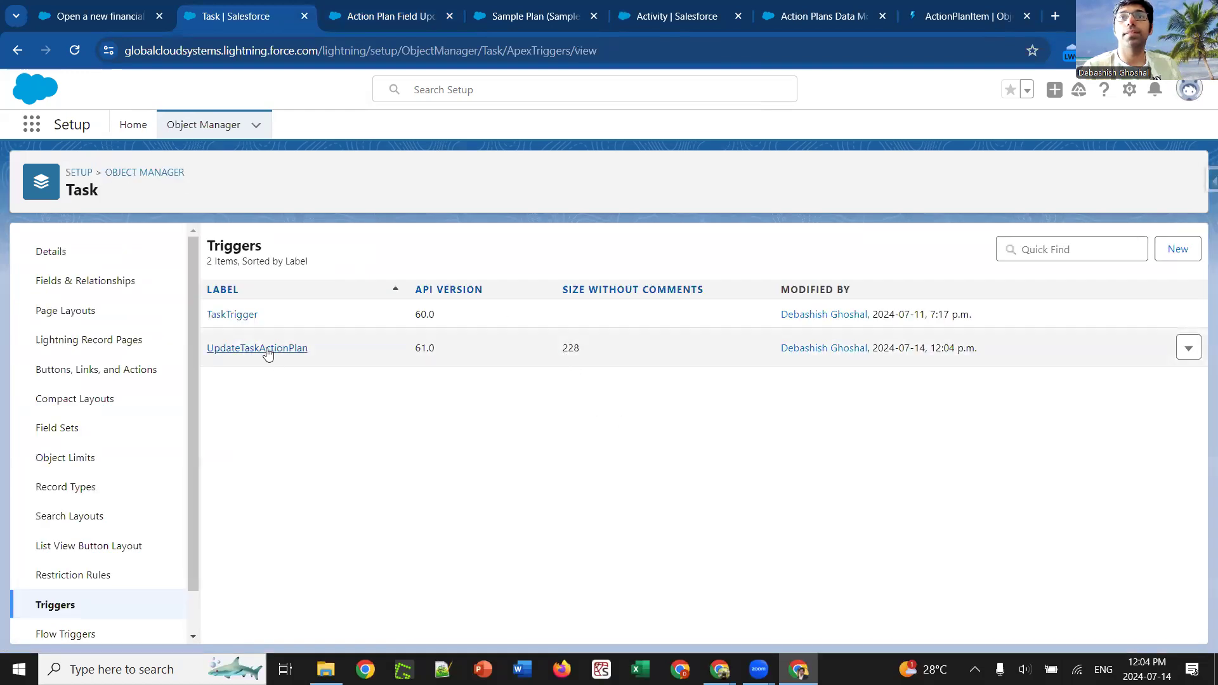
left_click(267, 351)
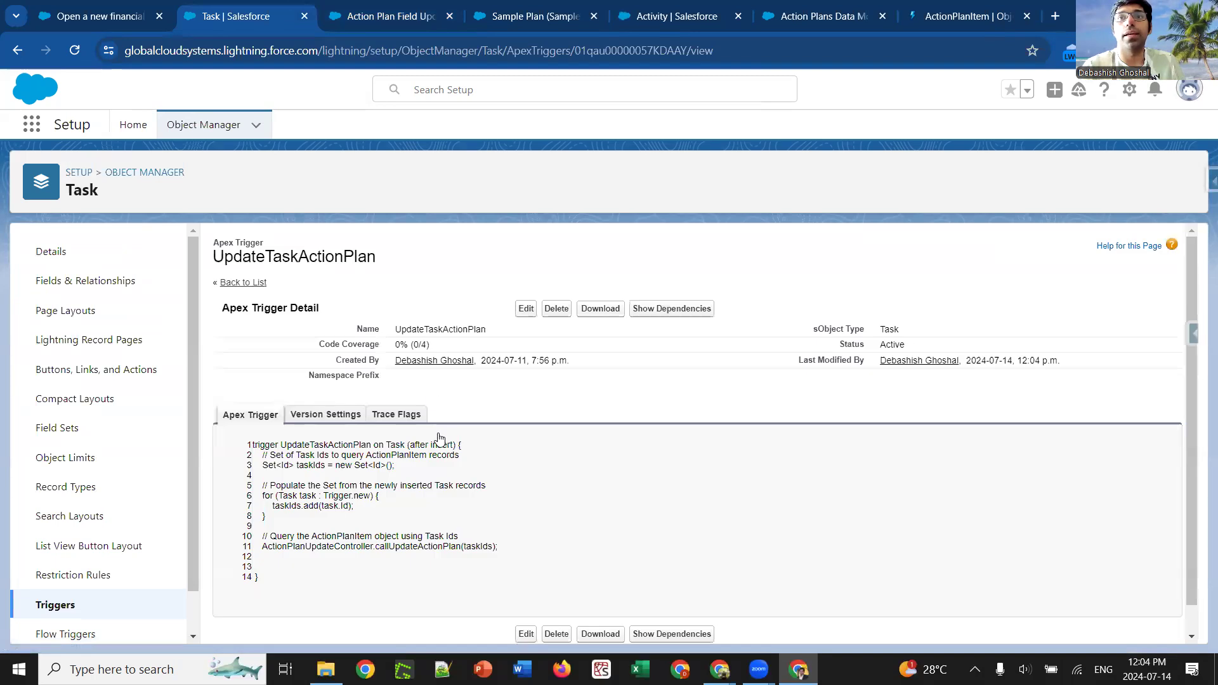
left_click_drag(407, 445, 452, 445)
double_click(375, 448)
double_click(398, 444)
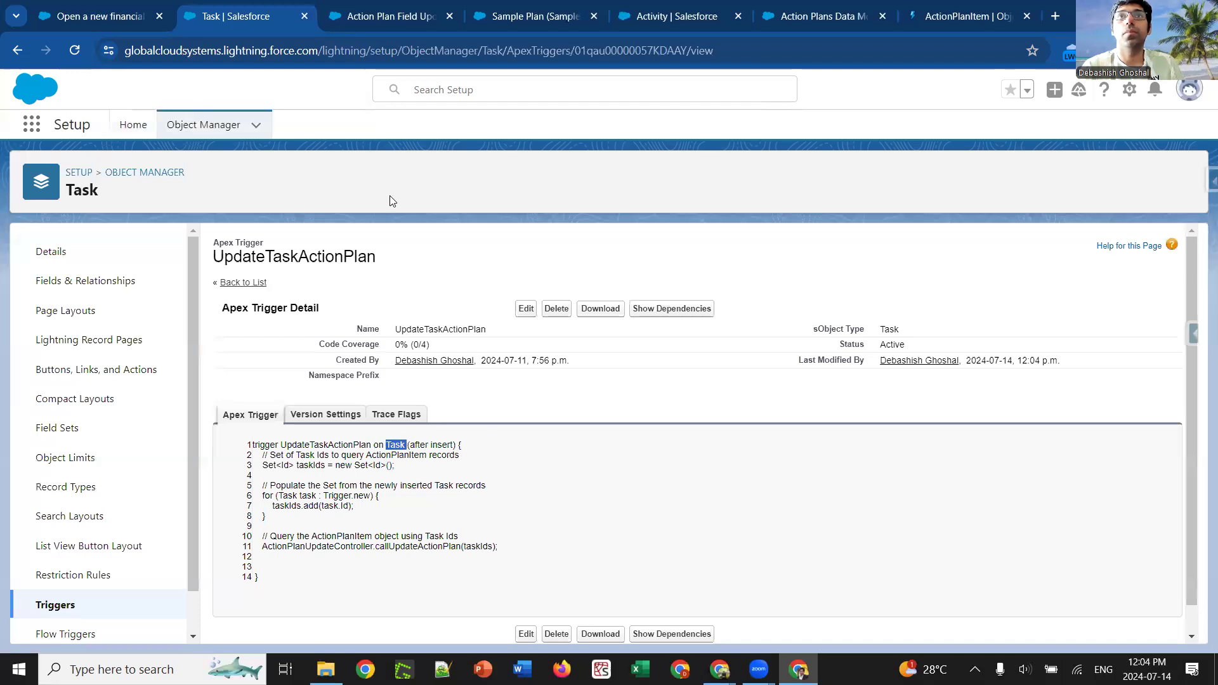
Step: From the Project Phonix(Sample) financial deal, start a new action plan named "Test Demo Action Plan using Trigger"
left_click(103, 6)
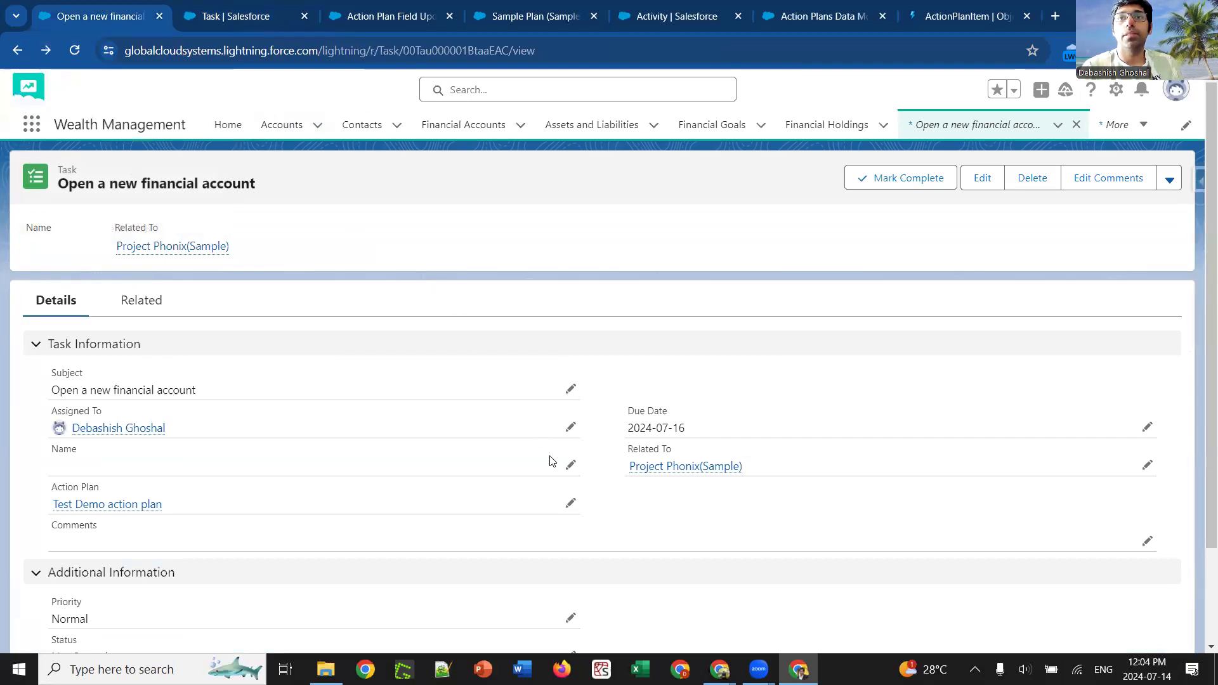
left_click(657, 469)
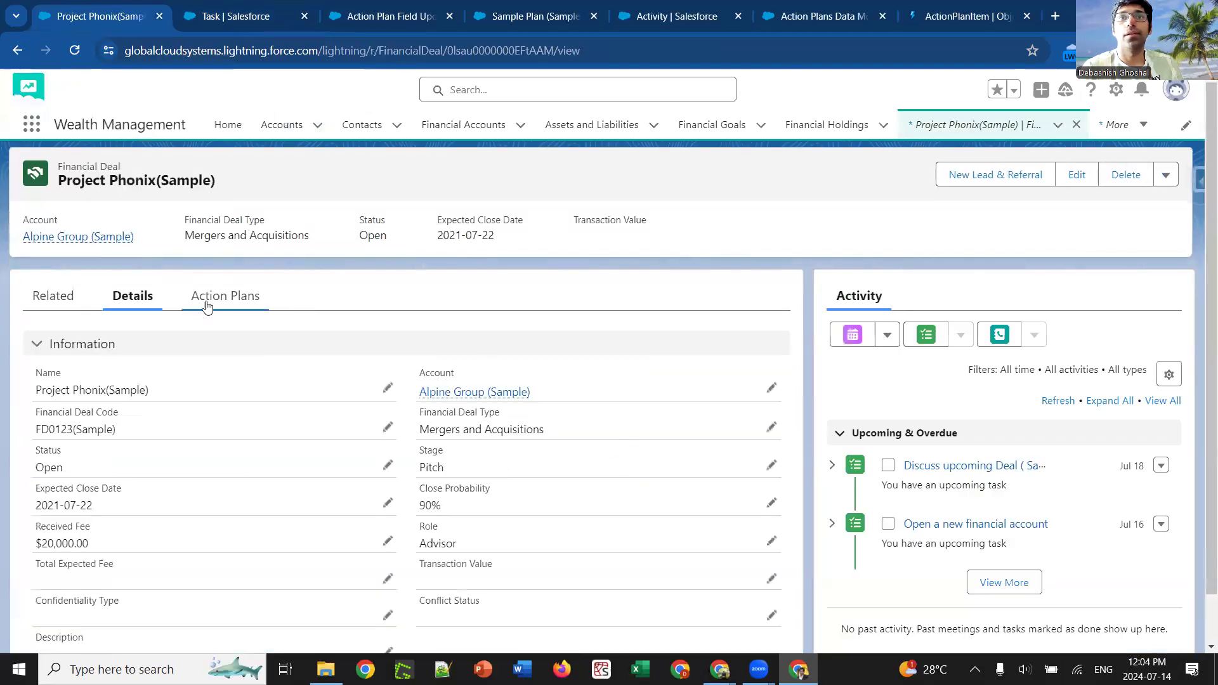
left_click(205, 296)
left_click(712, 341)
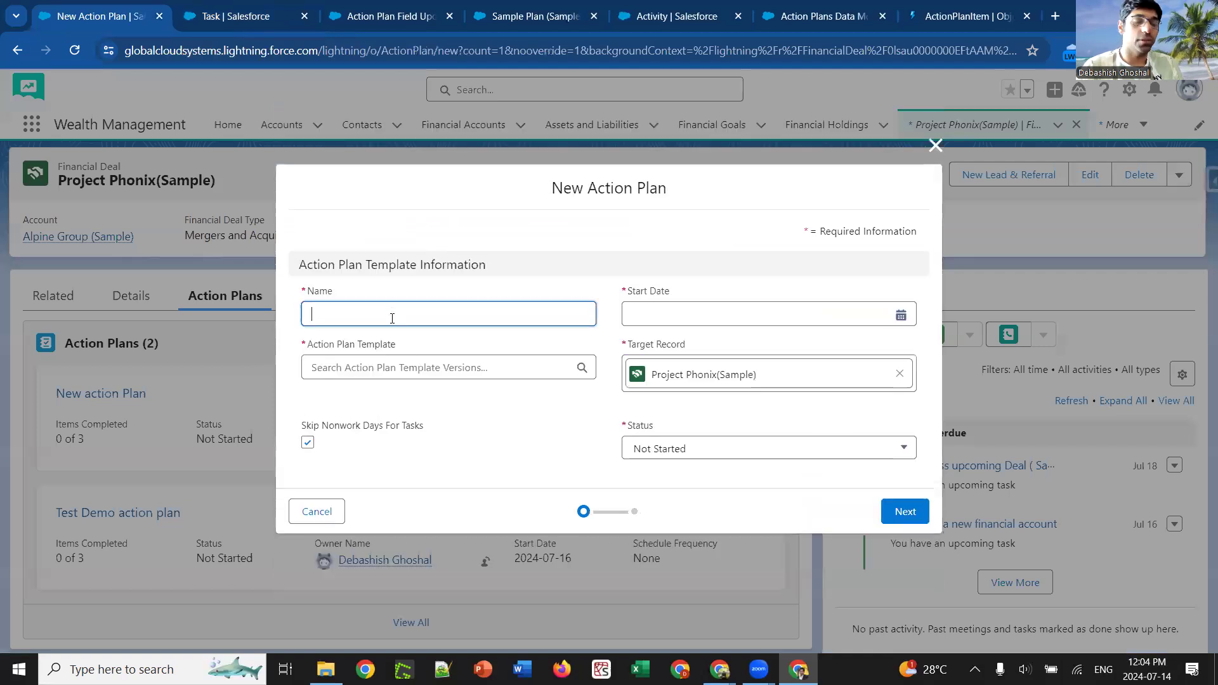
type("Test Demo A")
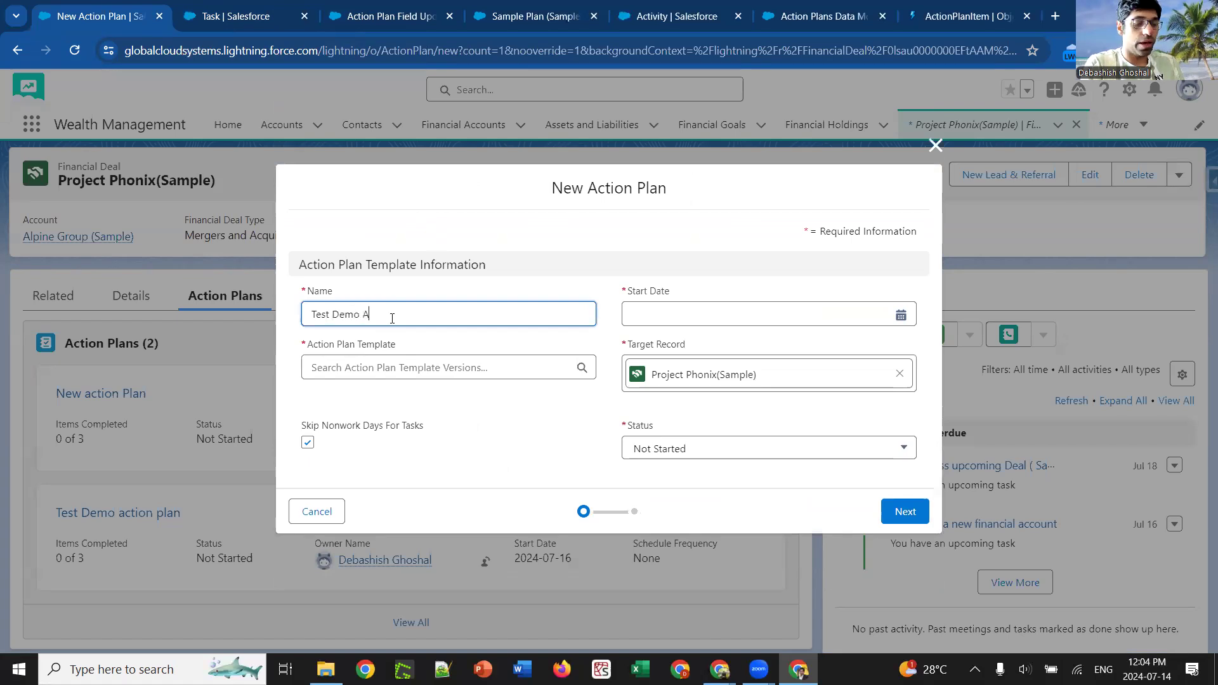
type("ctionPlan ")
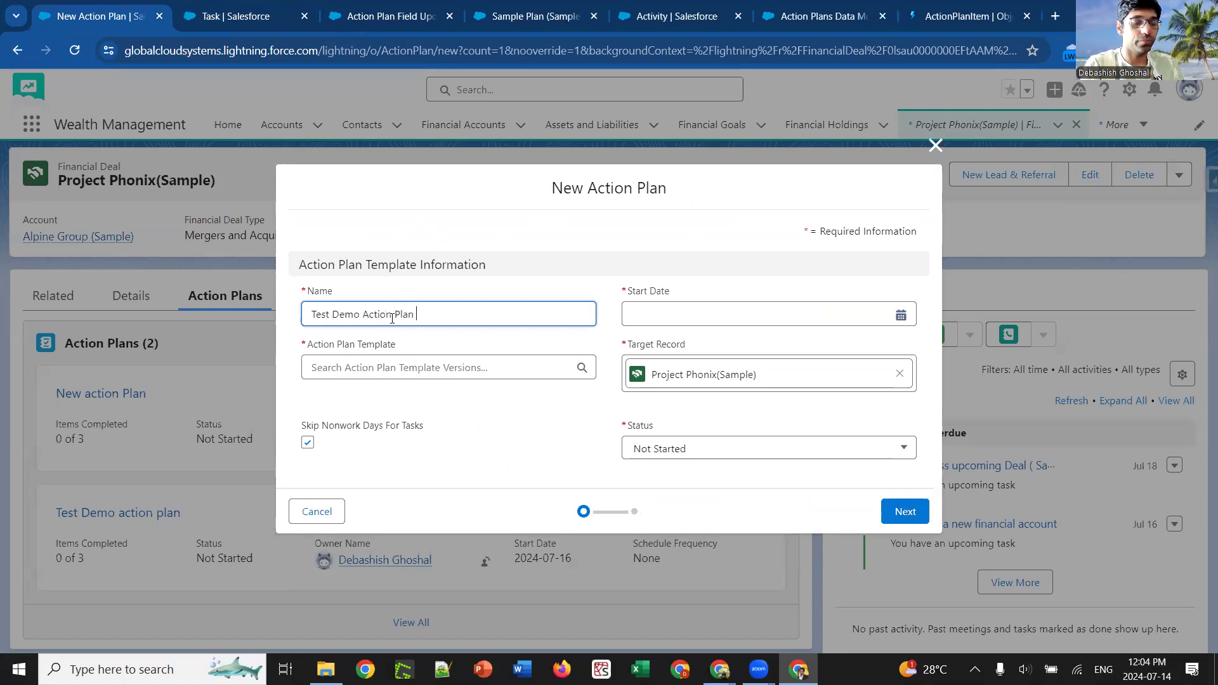
type("using Trigger")
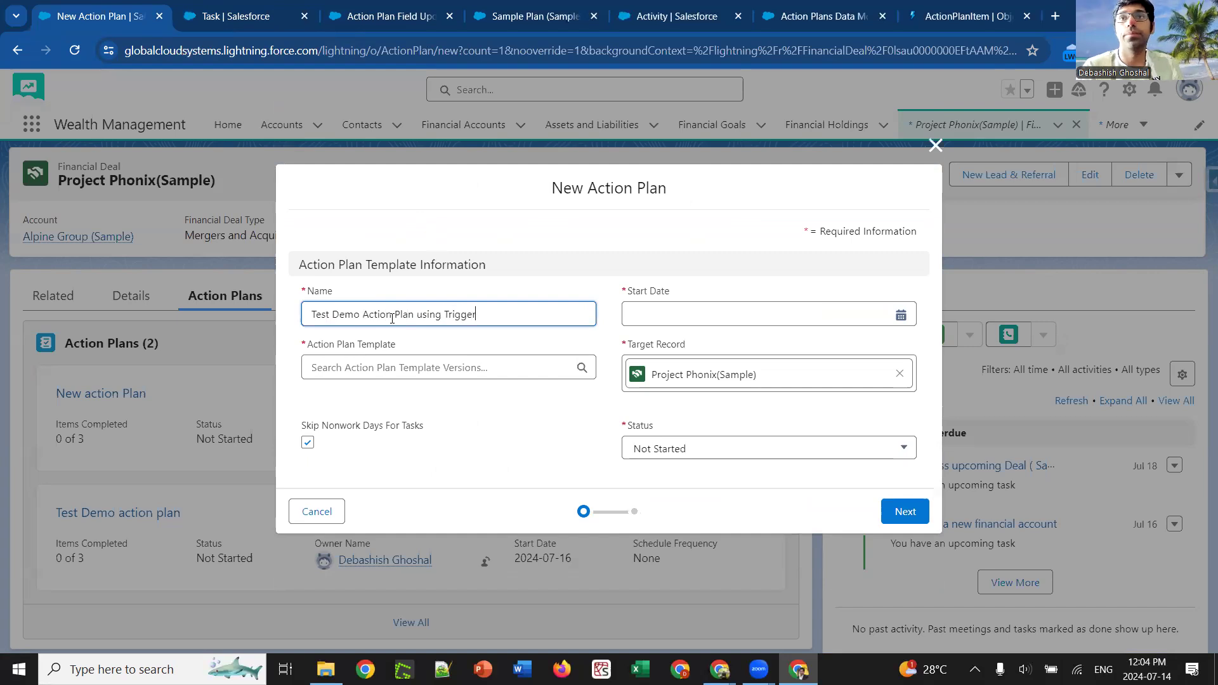
Step: Set the plan's start date to 2024-07-26, choose the Sample Plan (Sample) template and save the action plan
left_click(628, 318)
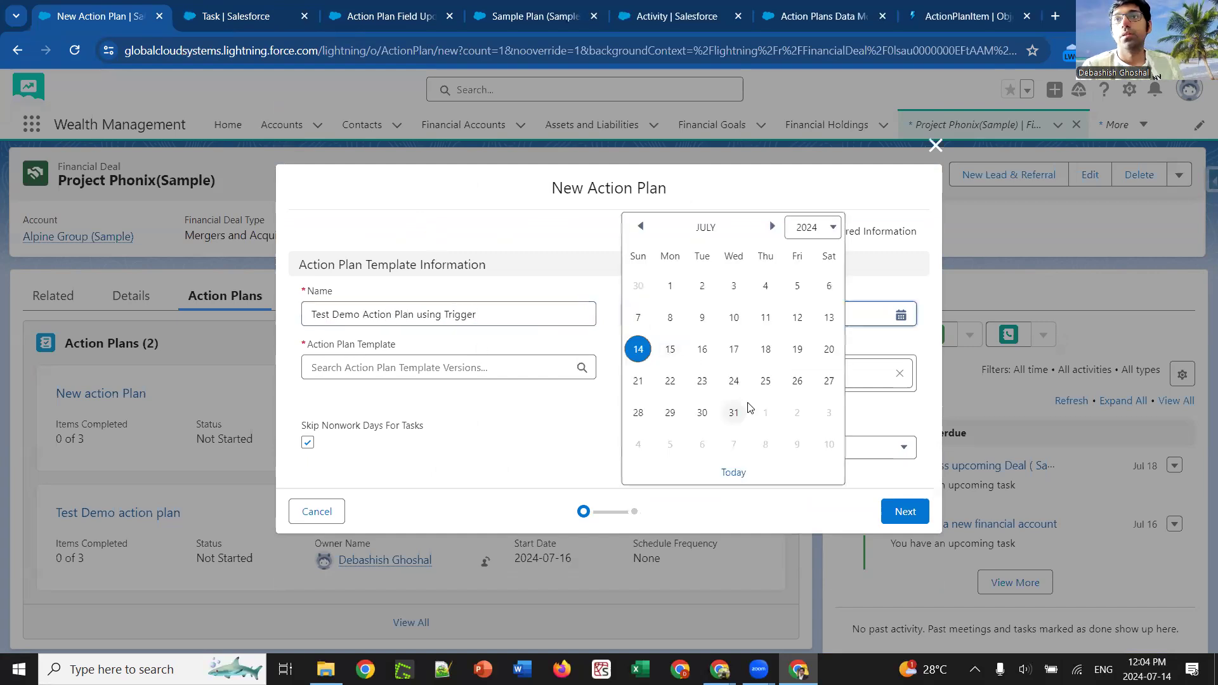
left_click(793, 381)
left_click(415, 363)
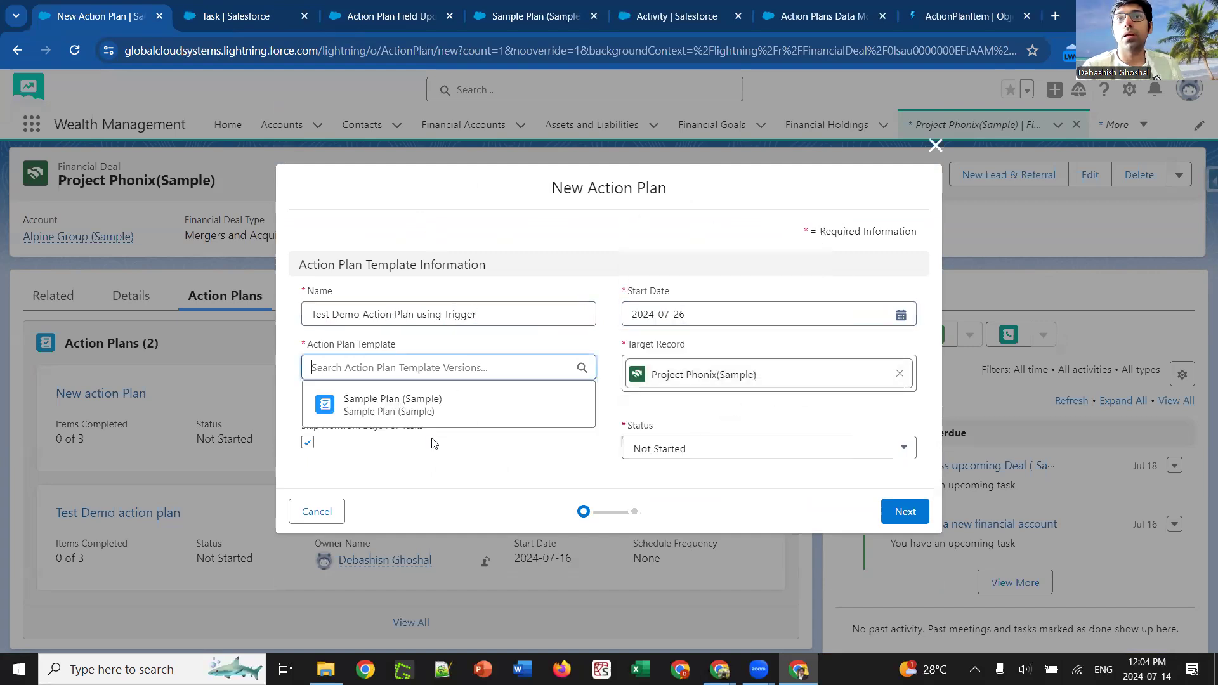
left_click(508, 415)
left_click(905, 510)
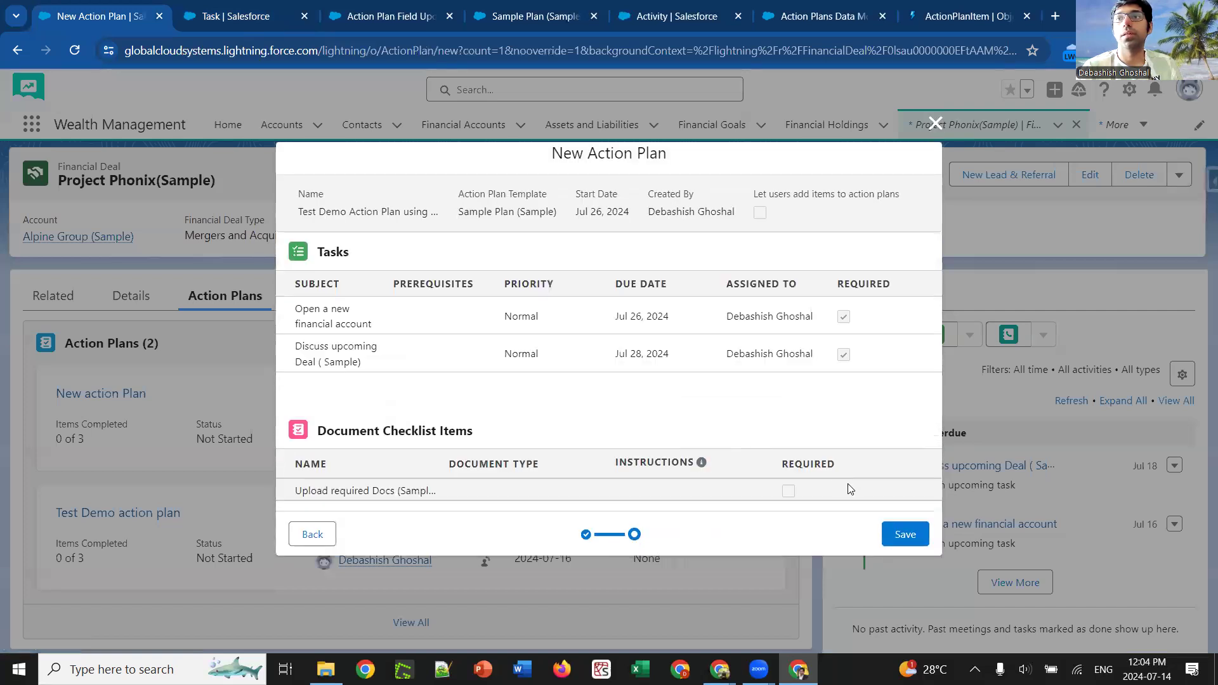
left_click(902, 535)
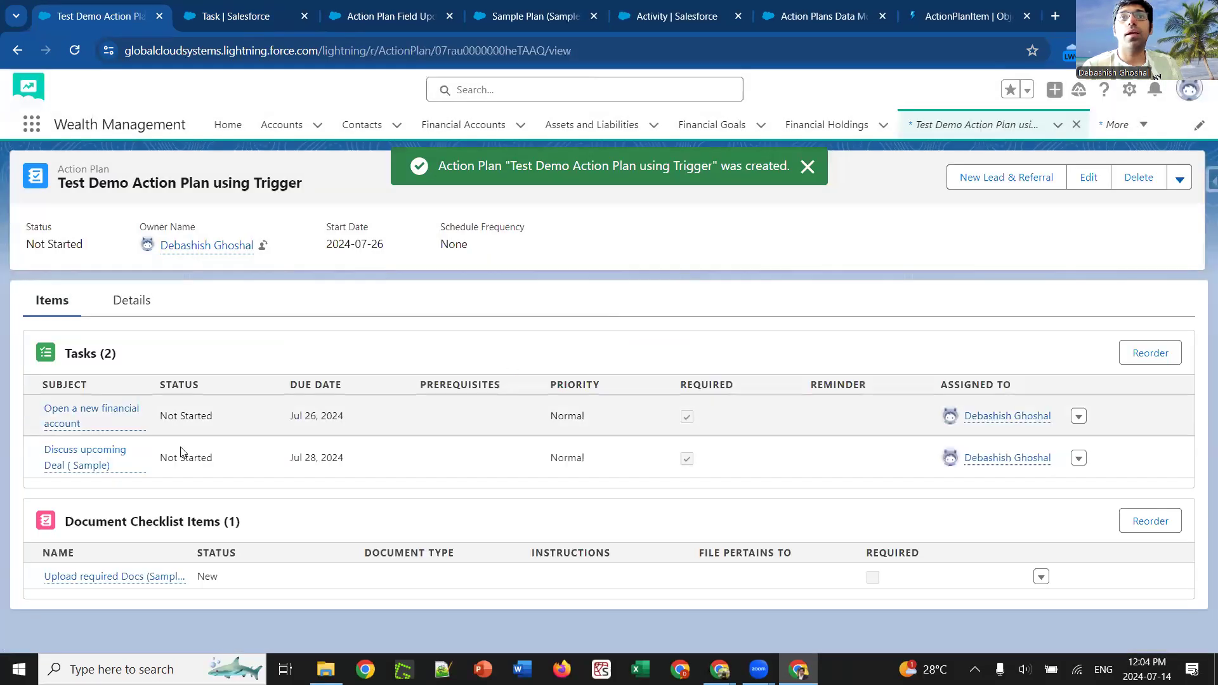
Step: Open the new plan's "Open a new financial account" task and check its Action Plan field and system information
left_click(69, 416)
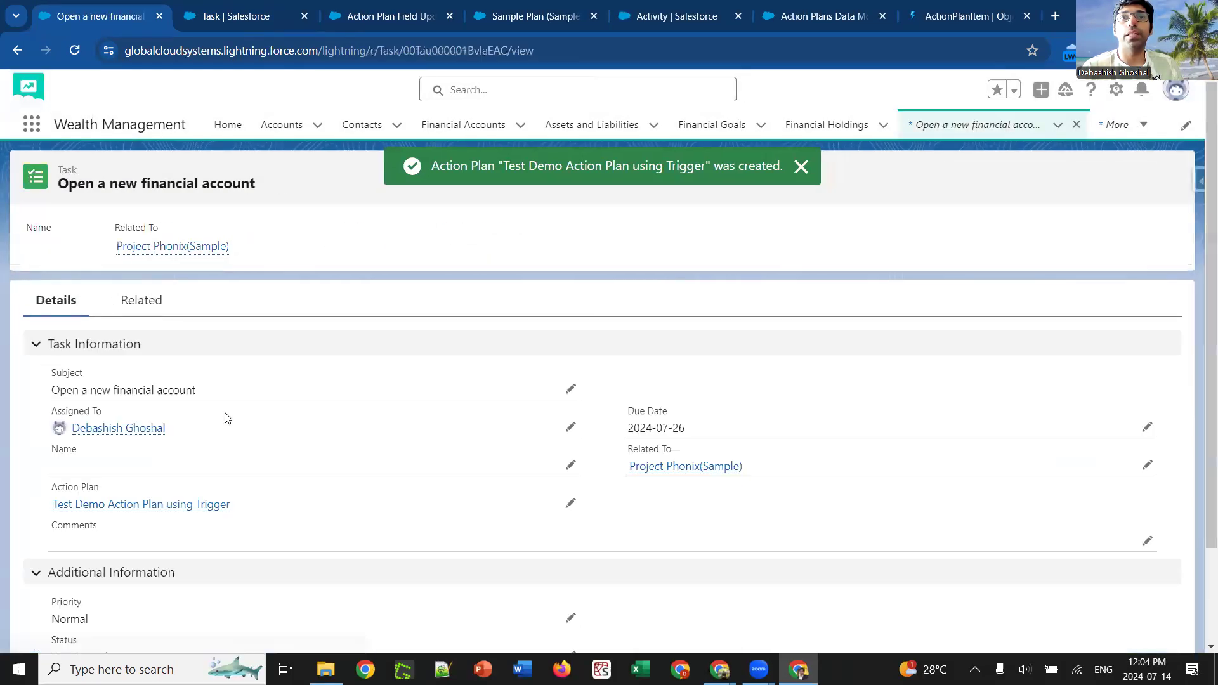
left_click_drag(263, 512, 57, 504)
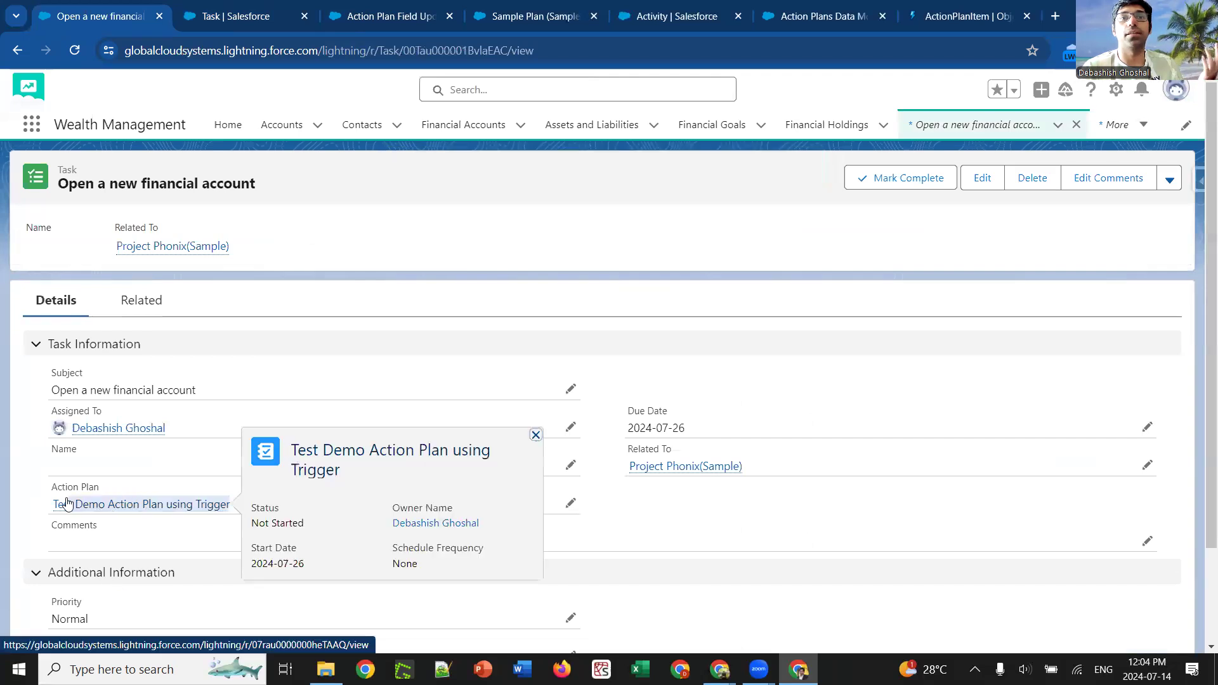
left_click_drag(84, 488, 44, 495)
scroll(220, 508, "down", 2)
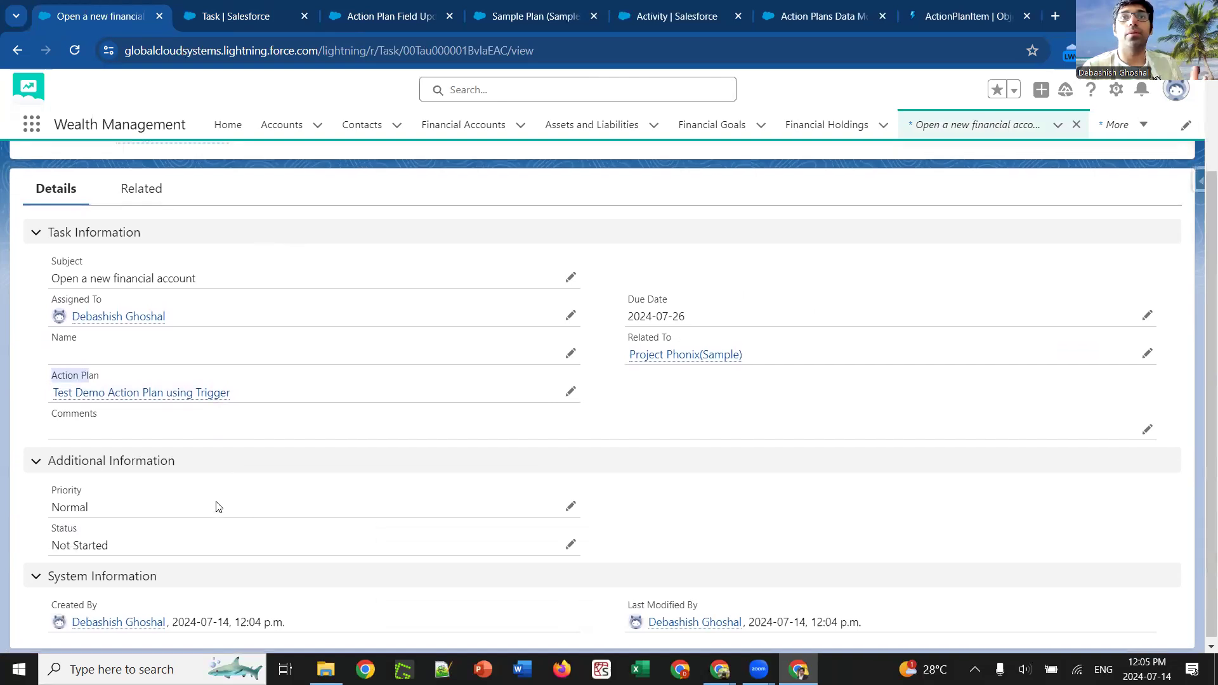
scroll(217, 504, "up", 2)
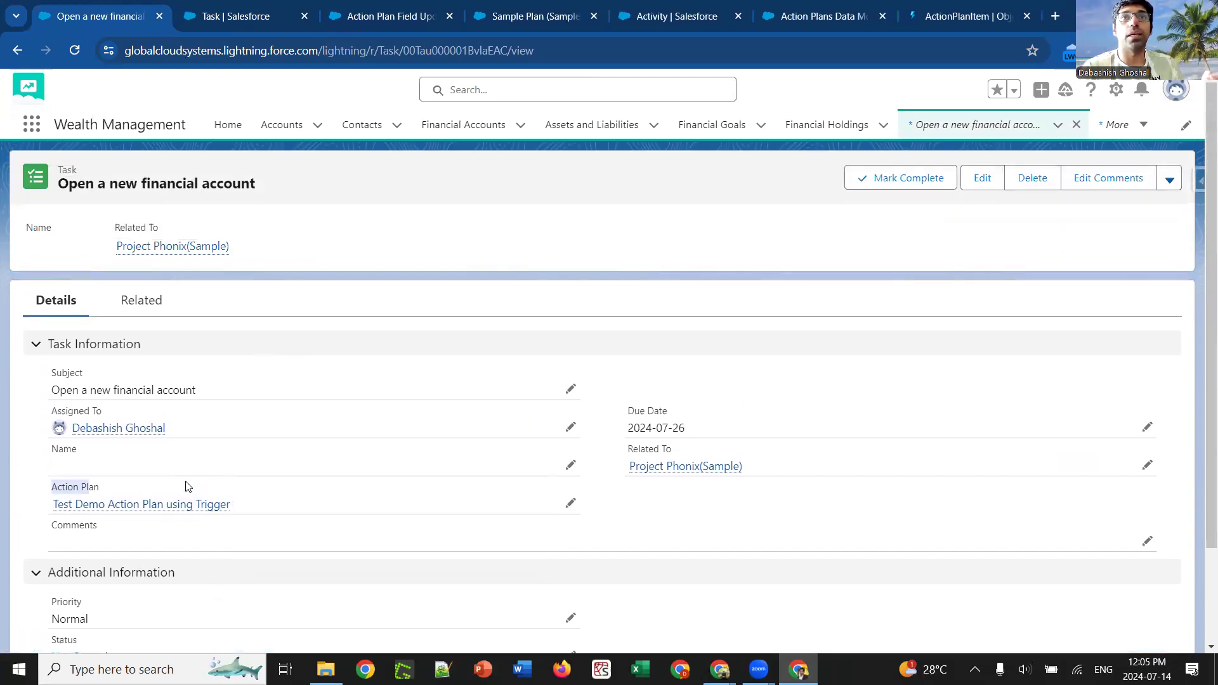
key("alt+Left")
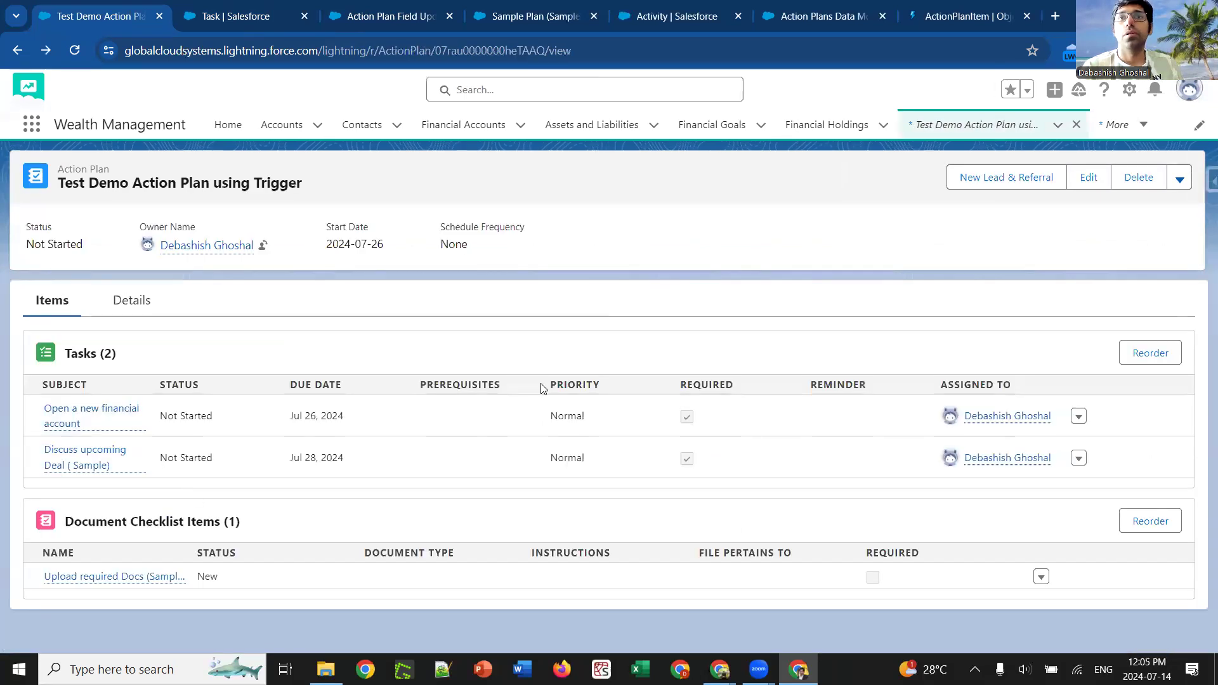
left_click(120, 408)
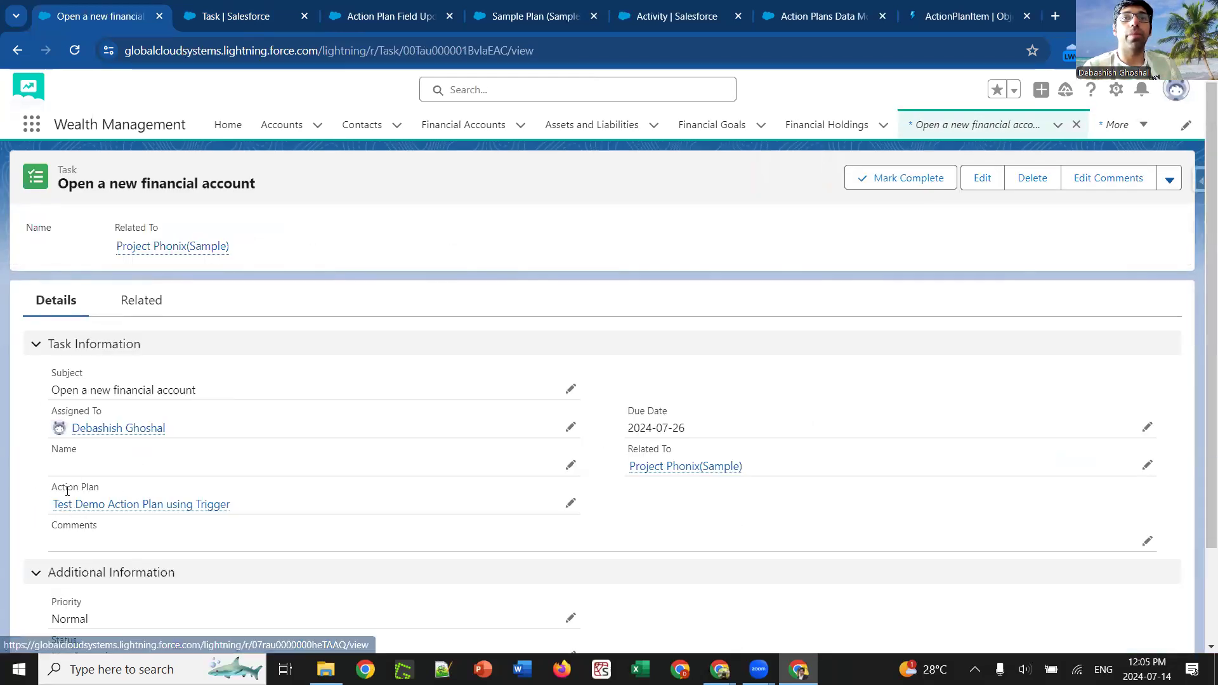
double_click(118, 490)
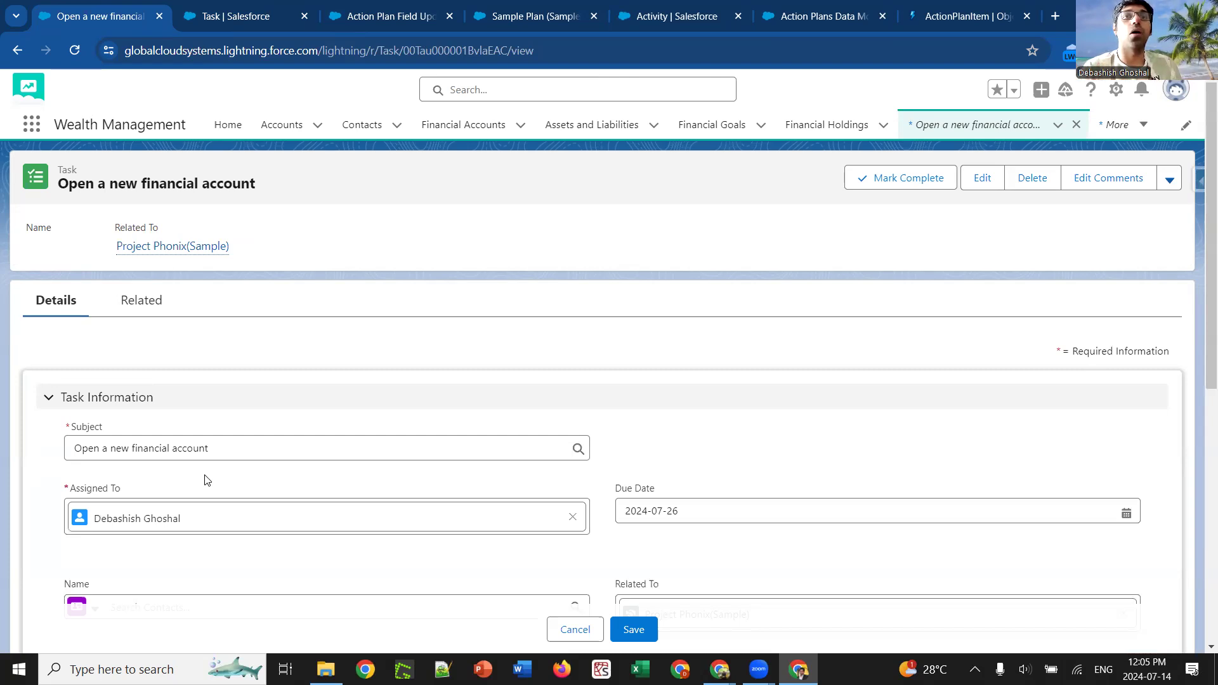
scroll(203, 473, "down", 3)
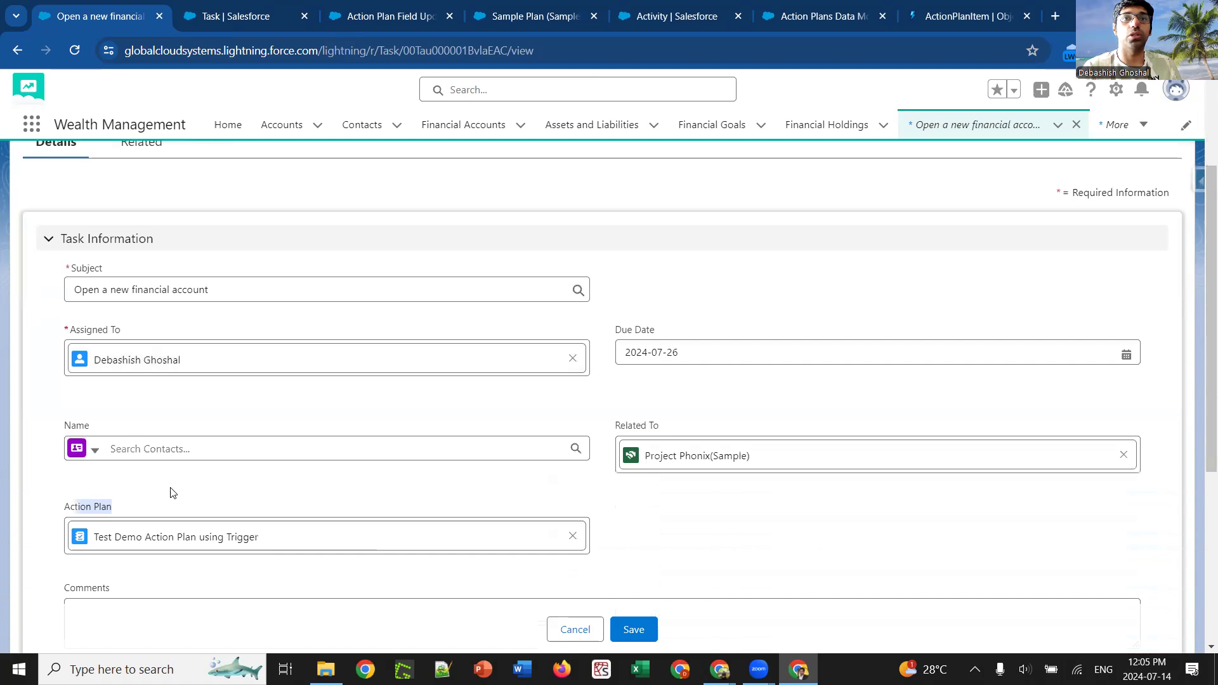
left_click(558, 628)
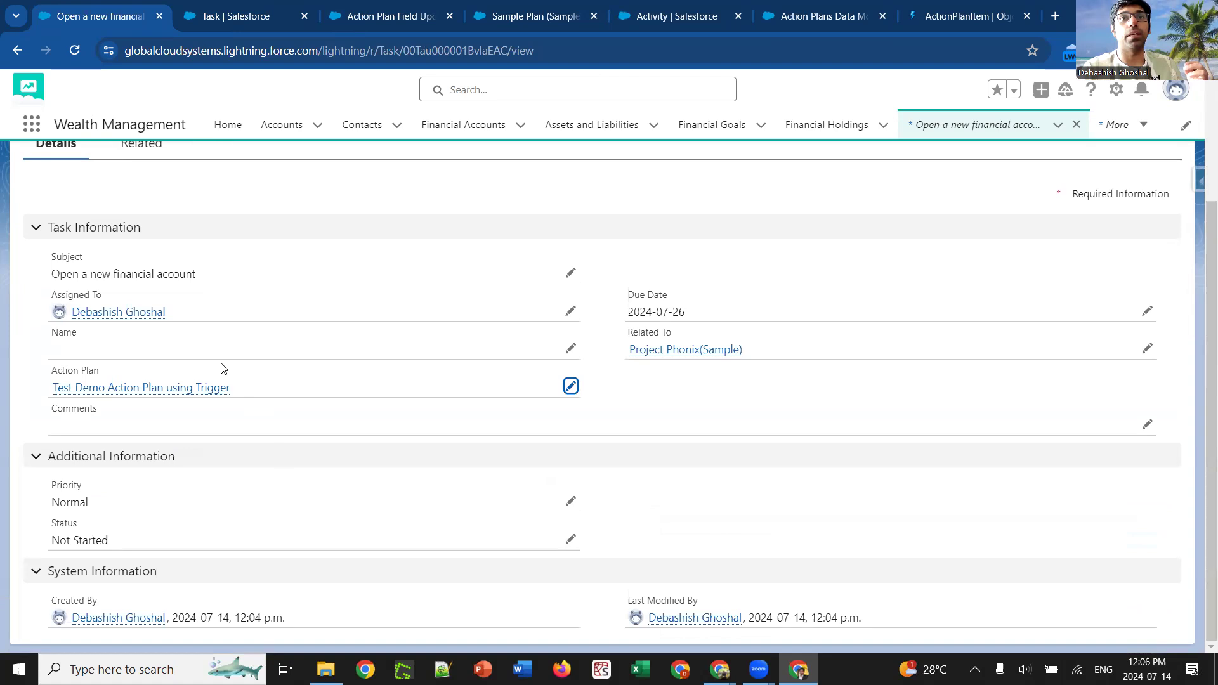
Step: Preview the action plan linked in the task's Action Plan field
mouse_move(94, 395)
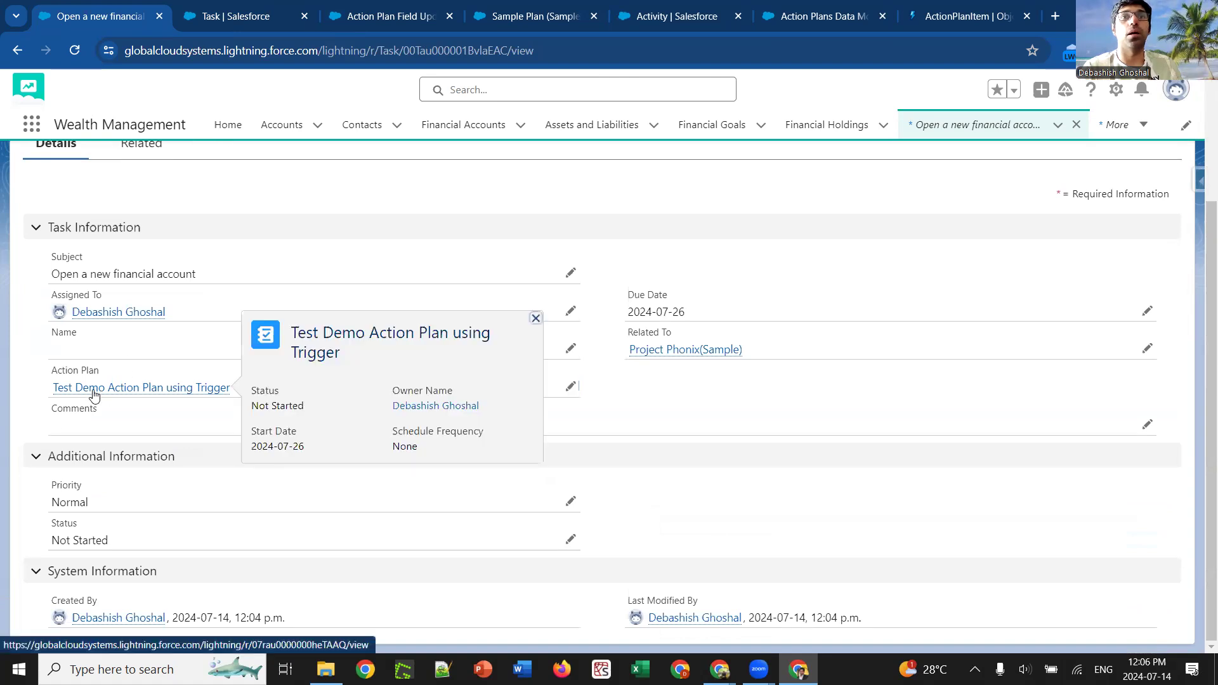
scroll(96, 400, "up", 3)
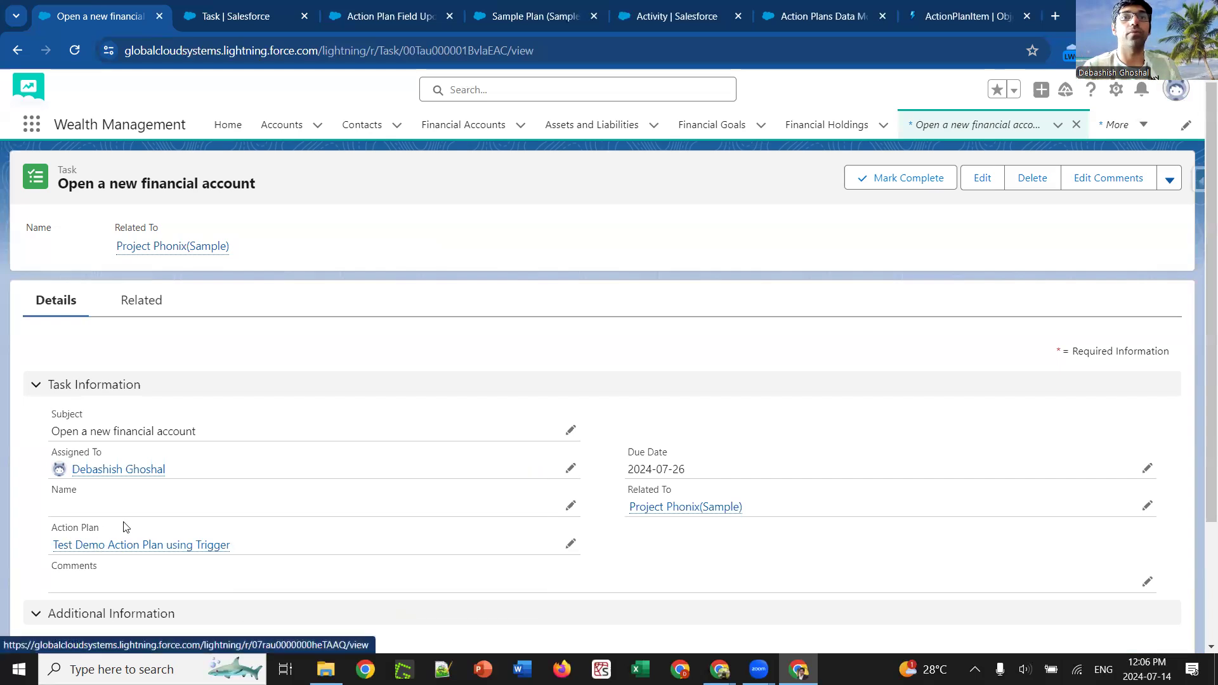
mouse_move(80, 545)
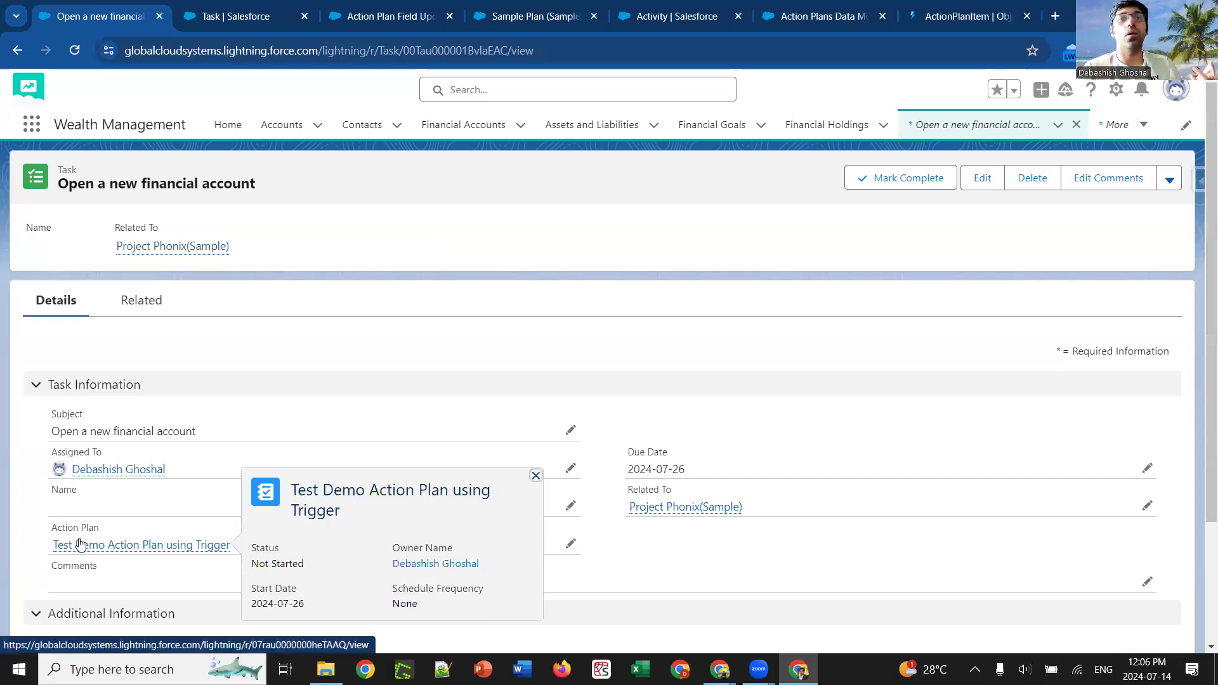